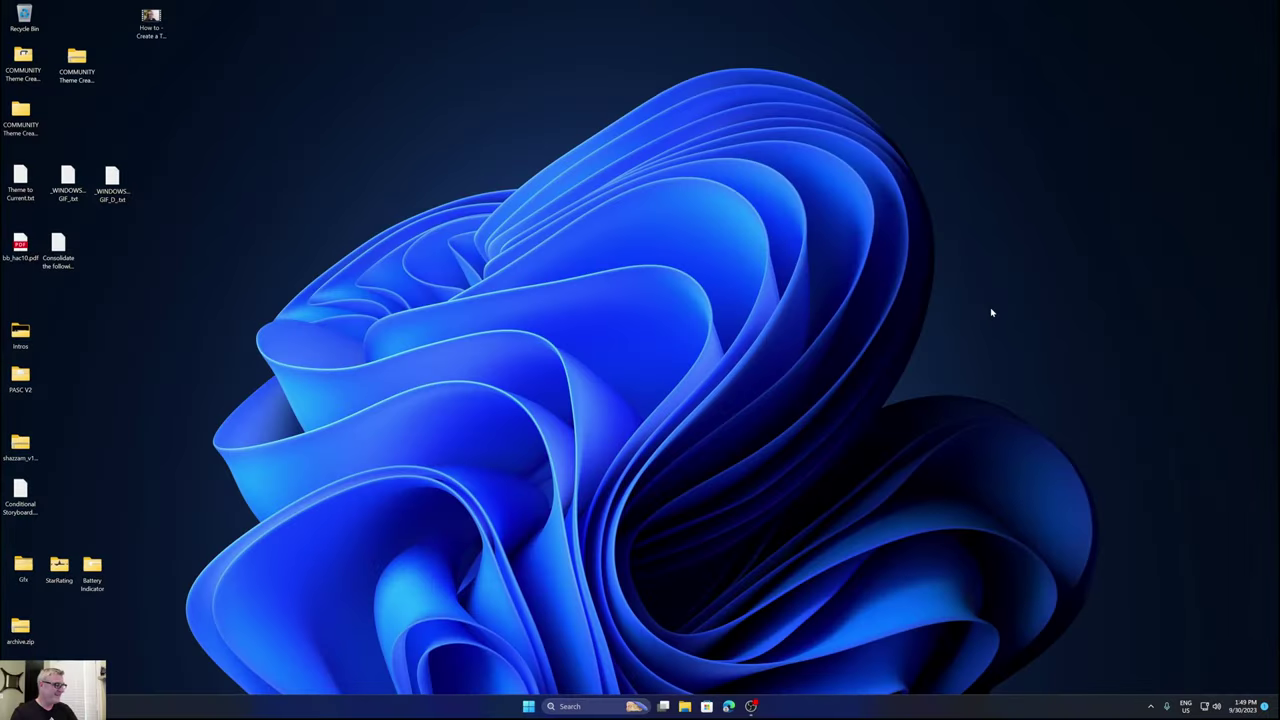
# Bring up the Windows Start menu with its pinned apps.
pyautogui.press('super')
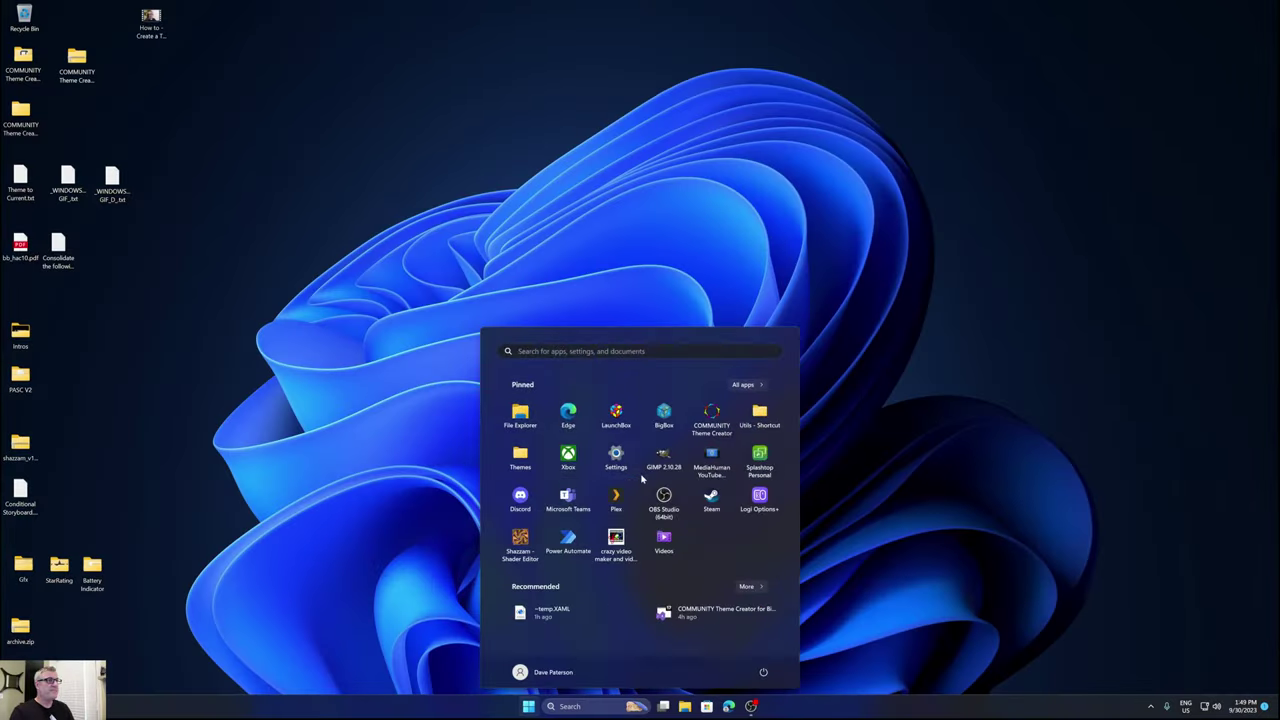
# Launch COMMUNITY Theme Creator and open the SystemView (System Options) view for editing.
pyautogui.click(709, 413)
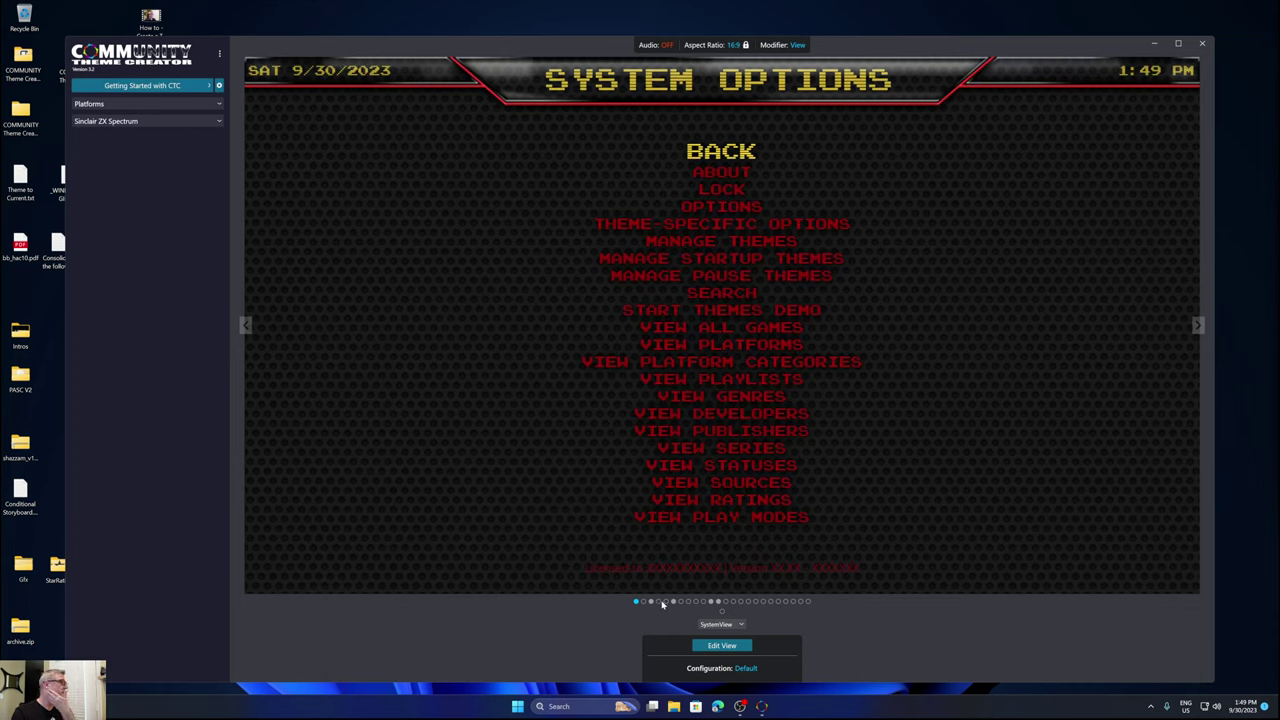
pyautogui.click(717, 648)
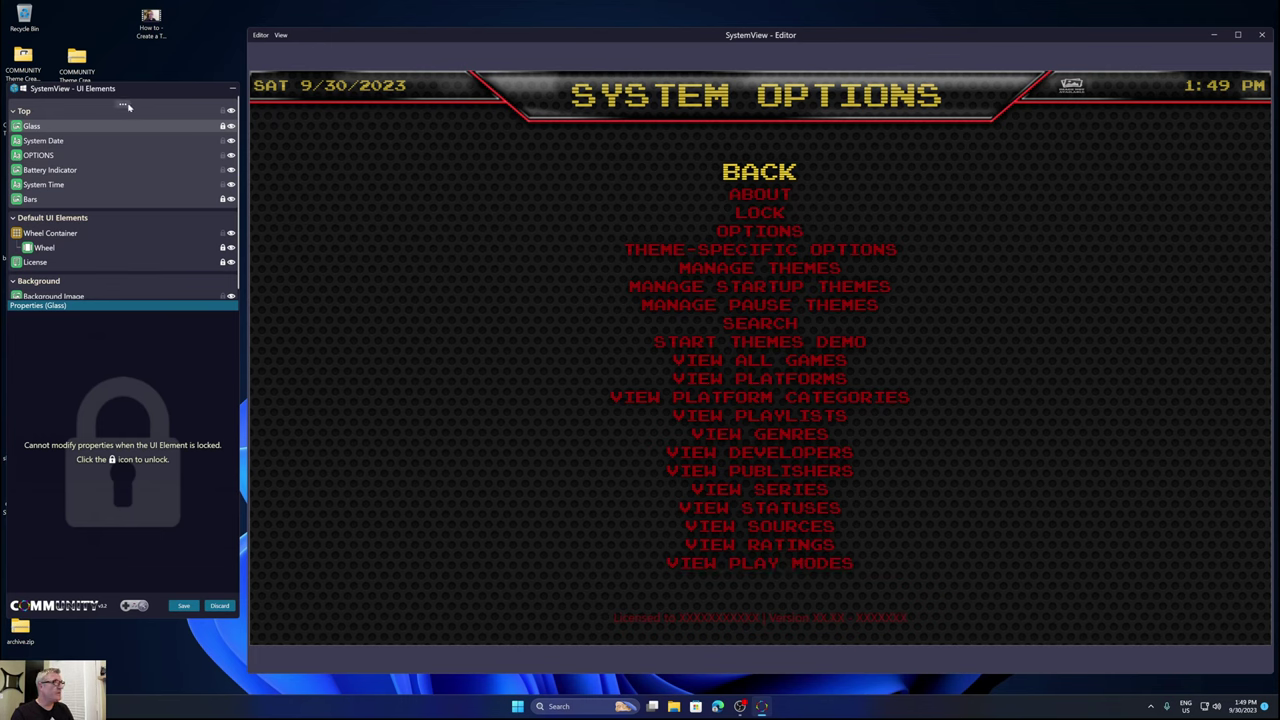
# Add a new Battery Indicator below OPTIONS and copy the old indicator's properties.
pyautogui.click(123, 105)
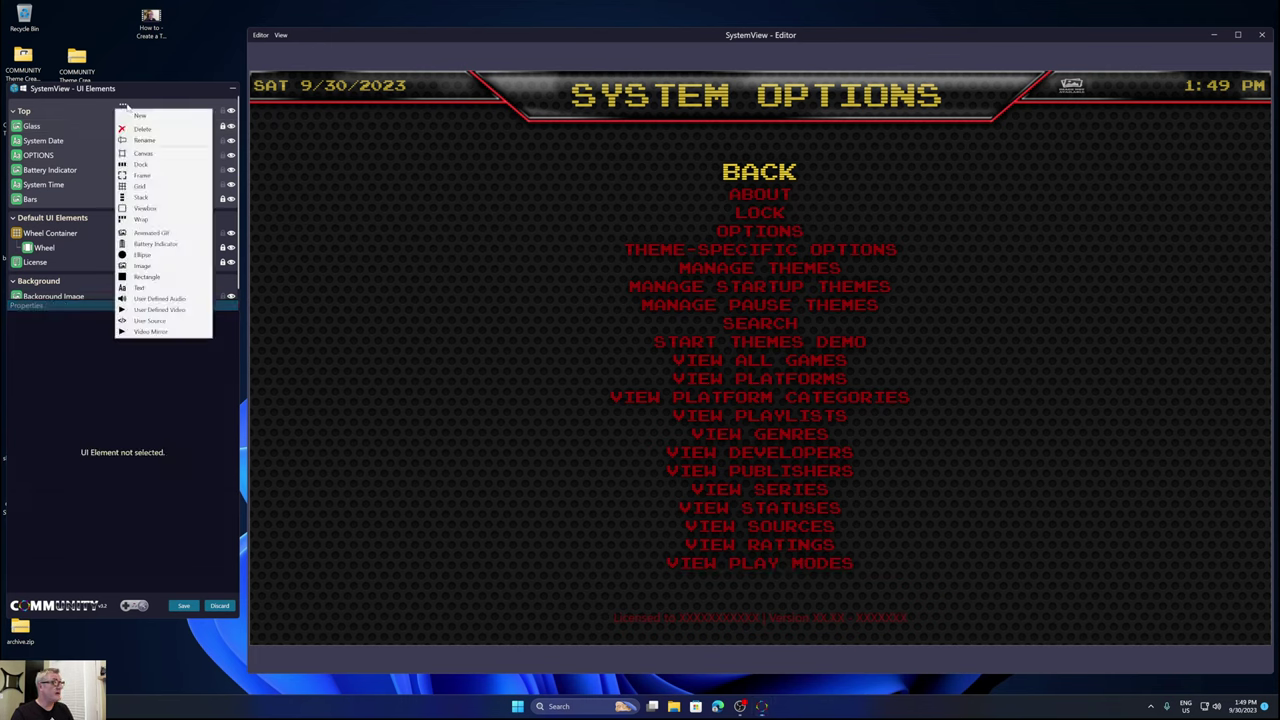
pyautogui.click(158, 243)
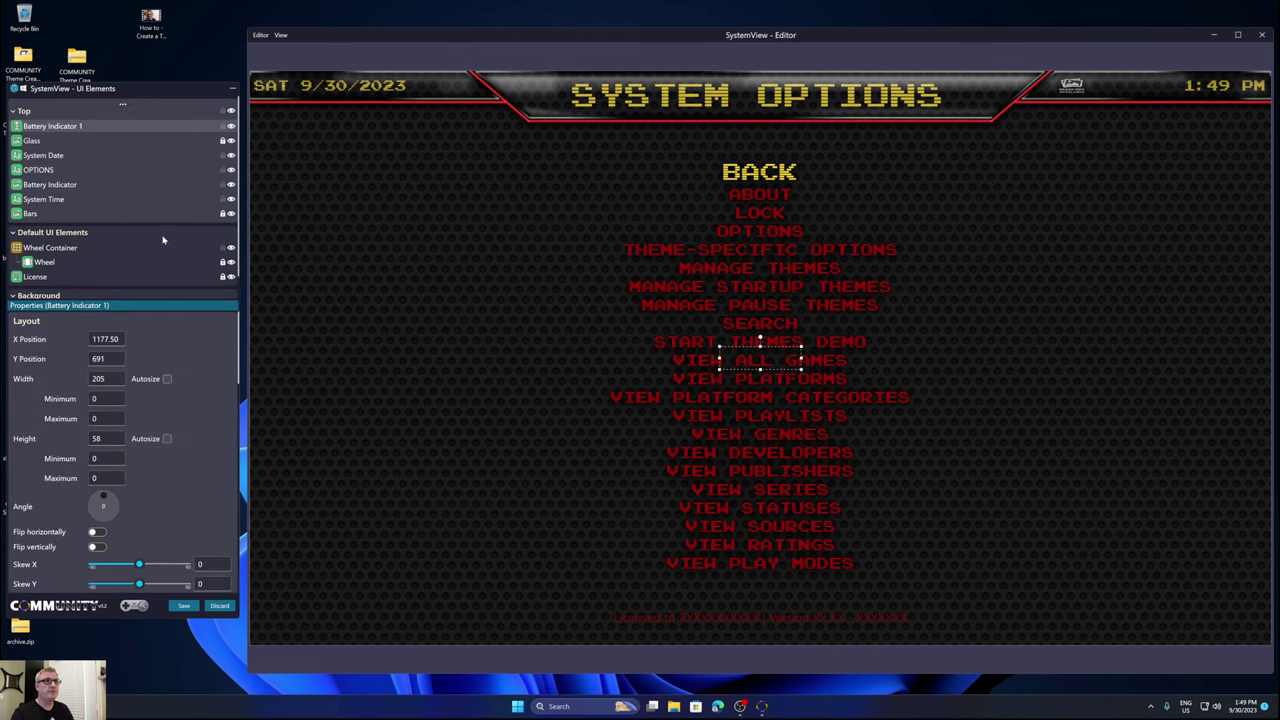
pyautogui.rightClick(1071, 90)
pyautogui.click(1077, 127)
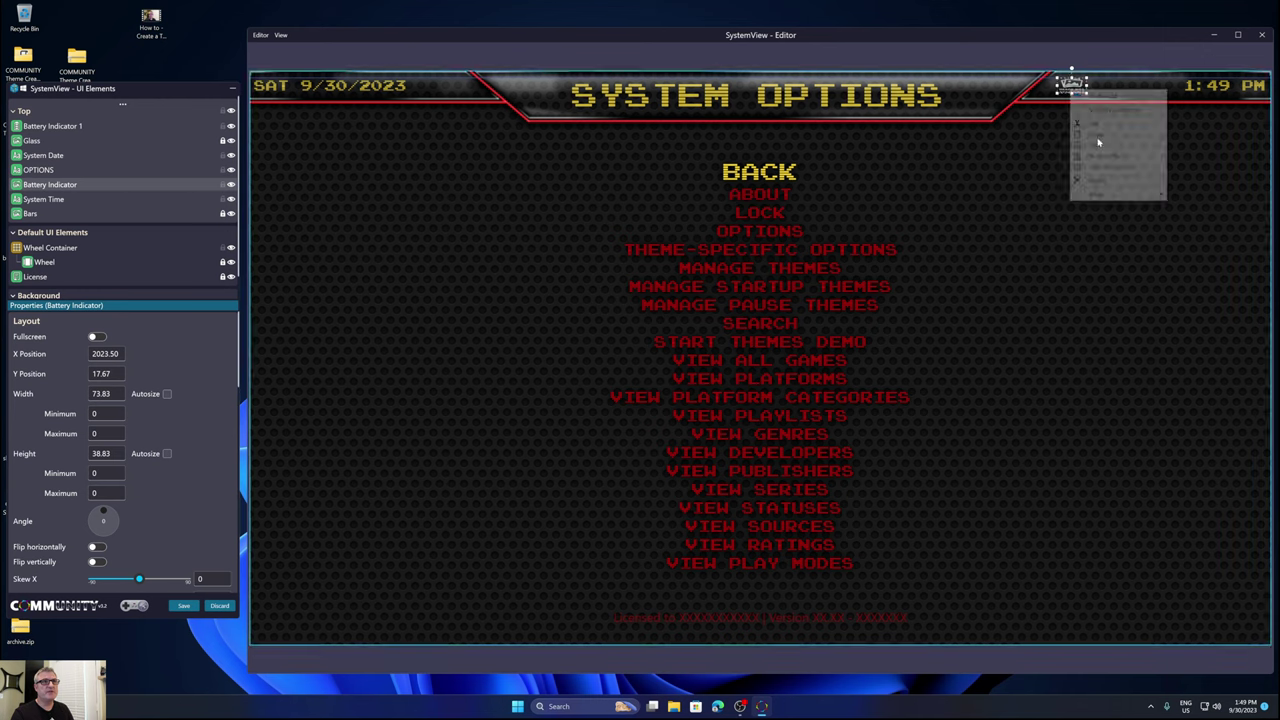
pyautogui.moveTo(62, 127); pyautogui.dragTo(16, 185)
# Paste the old layout onto Battery Indicator 1 (X 2023.50, Y 17.67) and delete the original.
pyautogui.rightClick(72, 171)
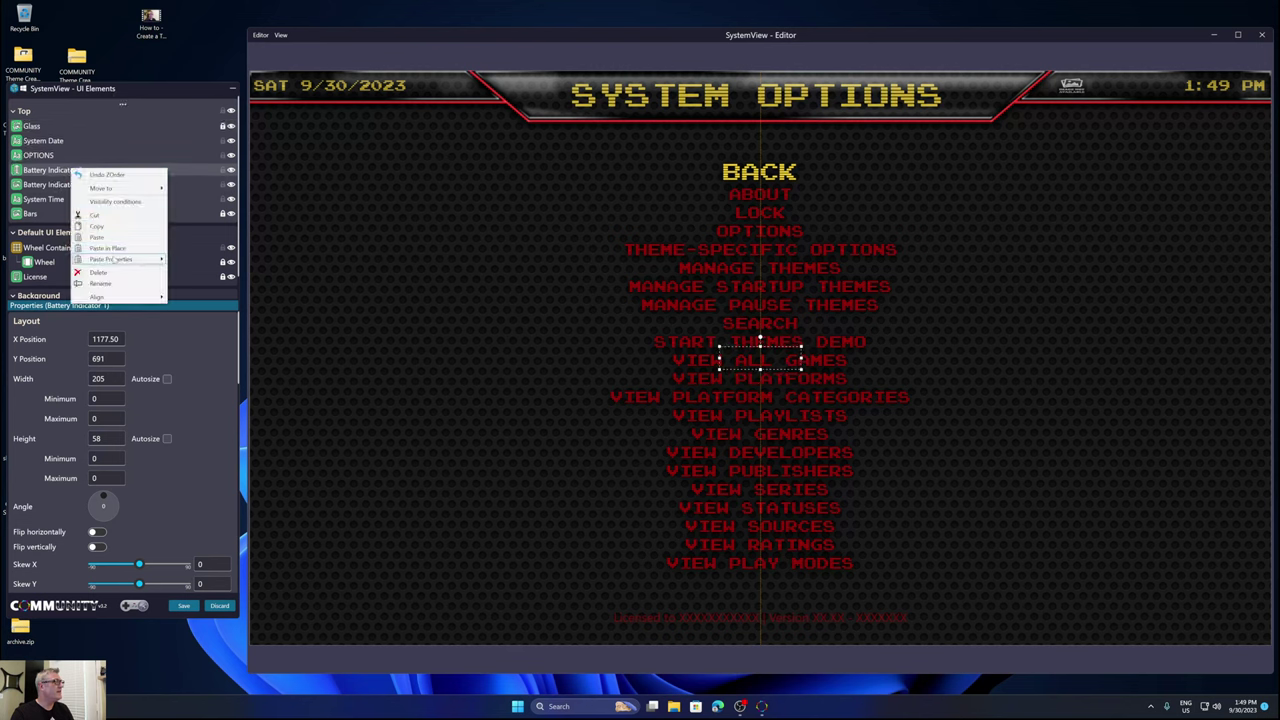
pyautogui.moveTo(115, 260)
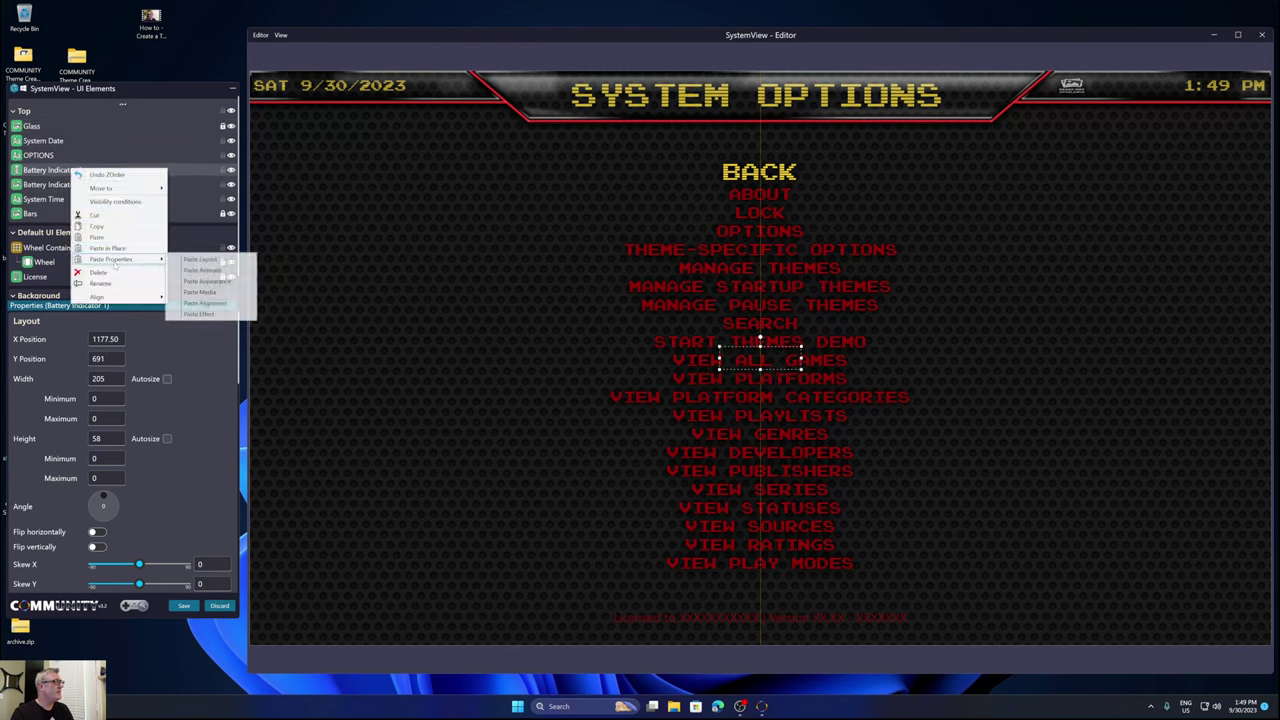
pyautogui.click(226, 262)
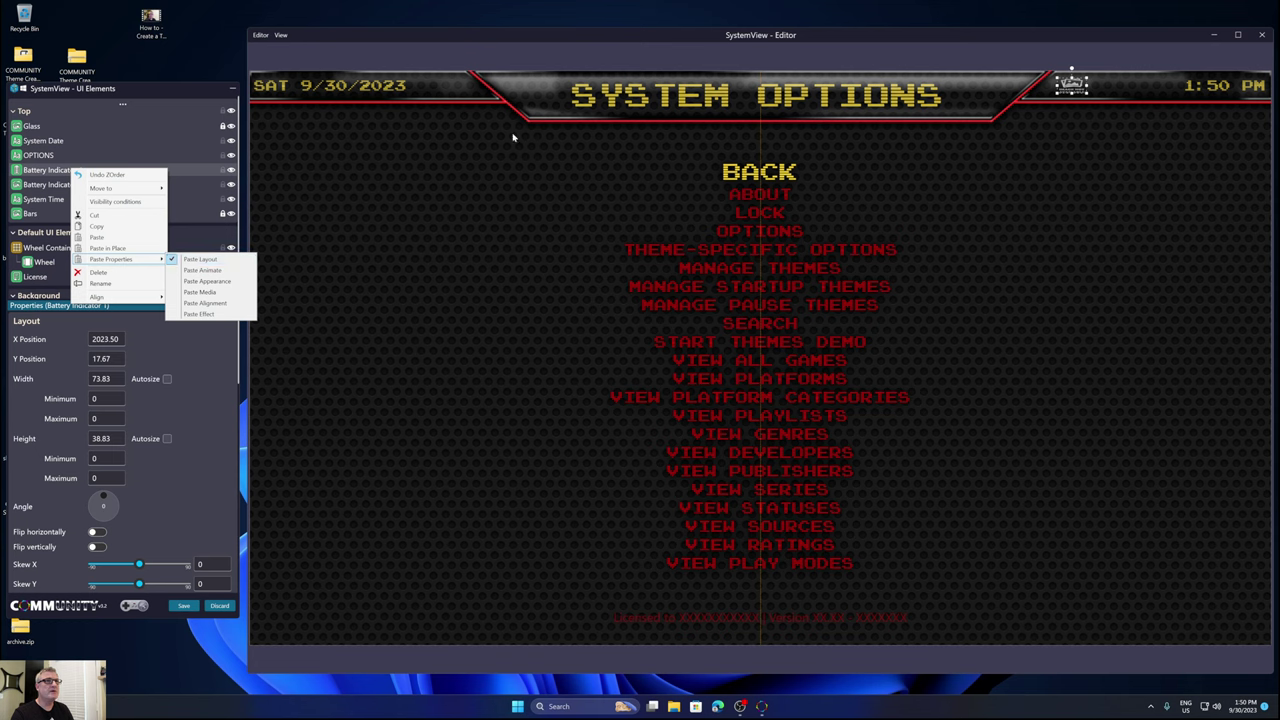
pyautogui.click(44, 185)
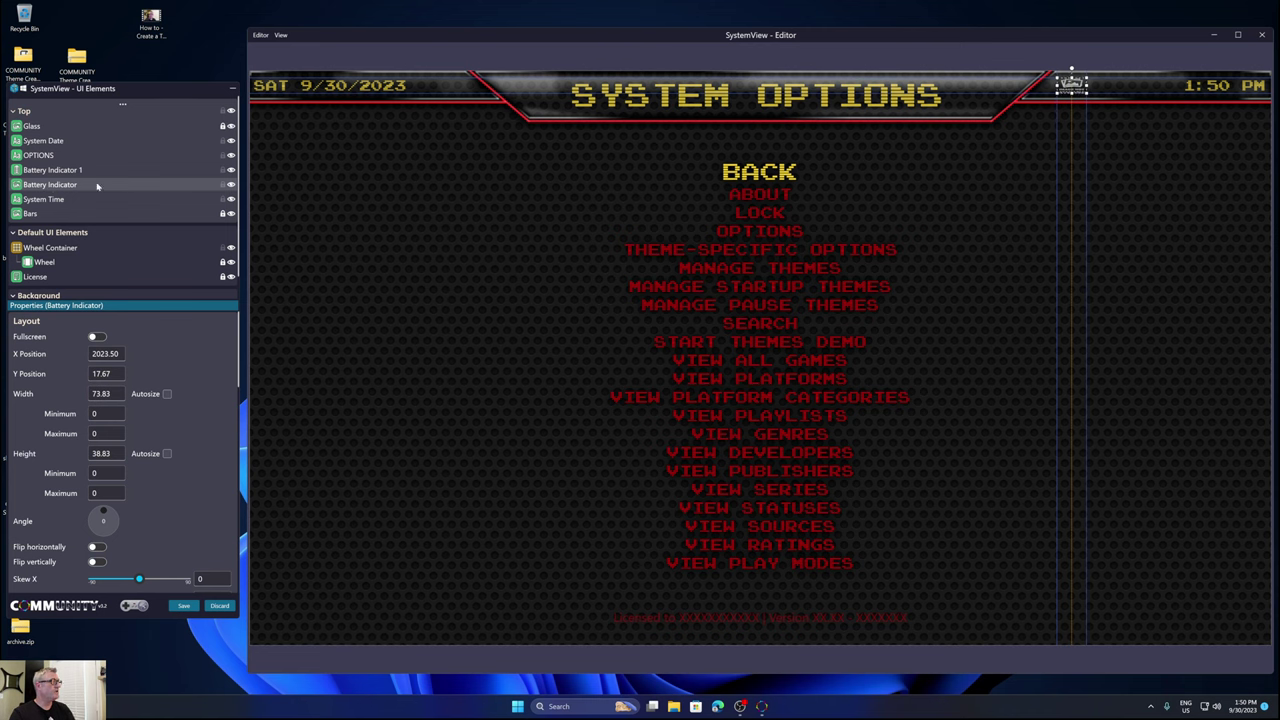
pyautogui.press('Delete')
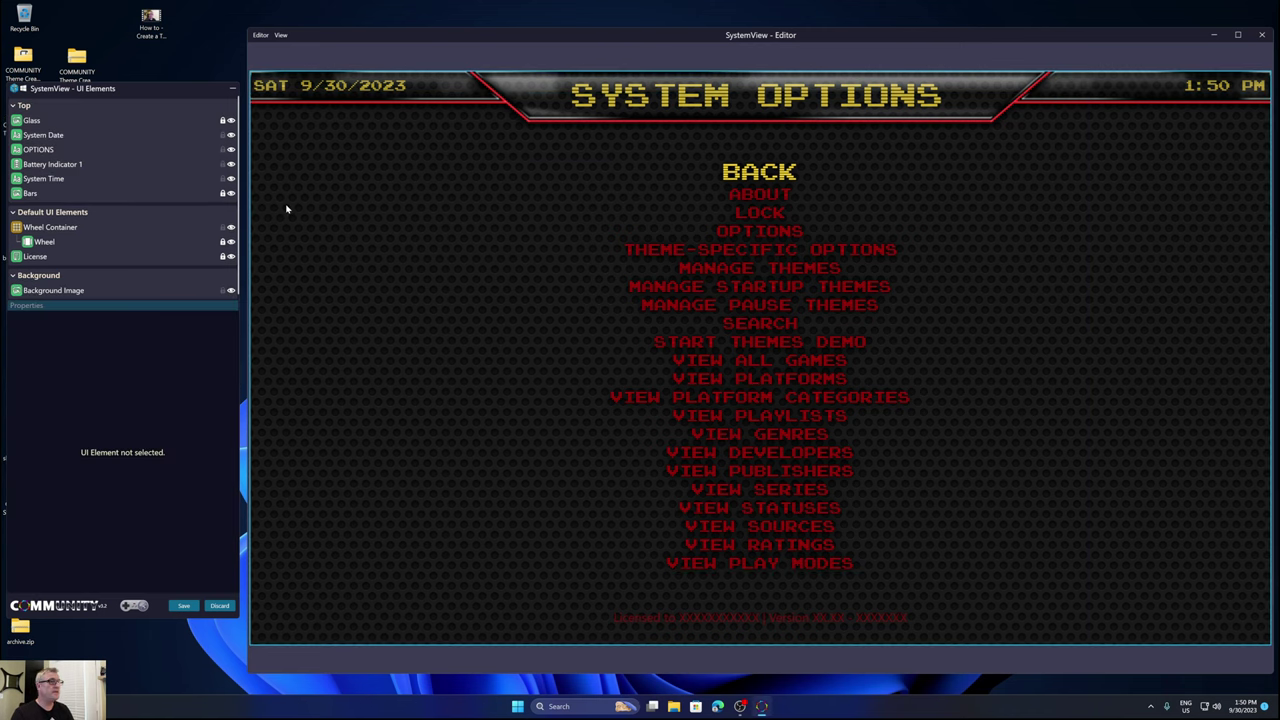
# Set Battery Indicator 1's Media folder to Battery Indicator instead of Gfx.
pyautogui.click(56, 166)
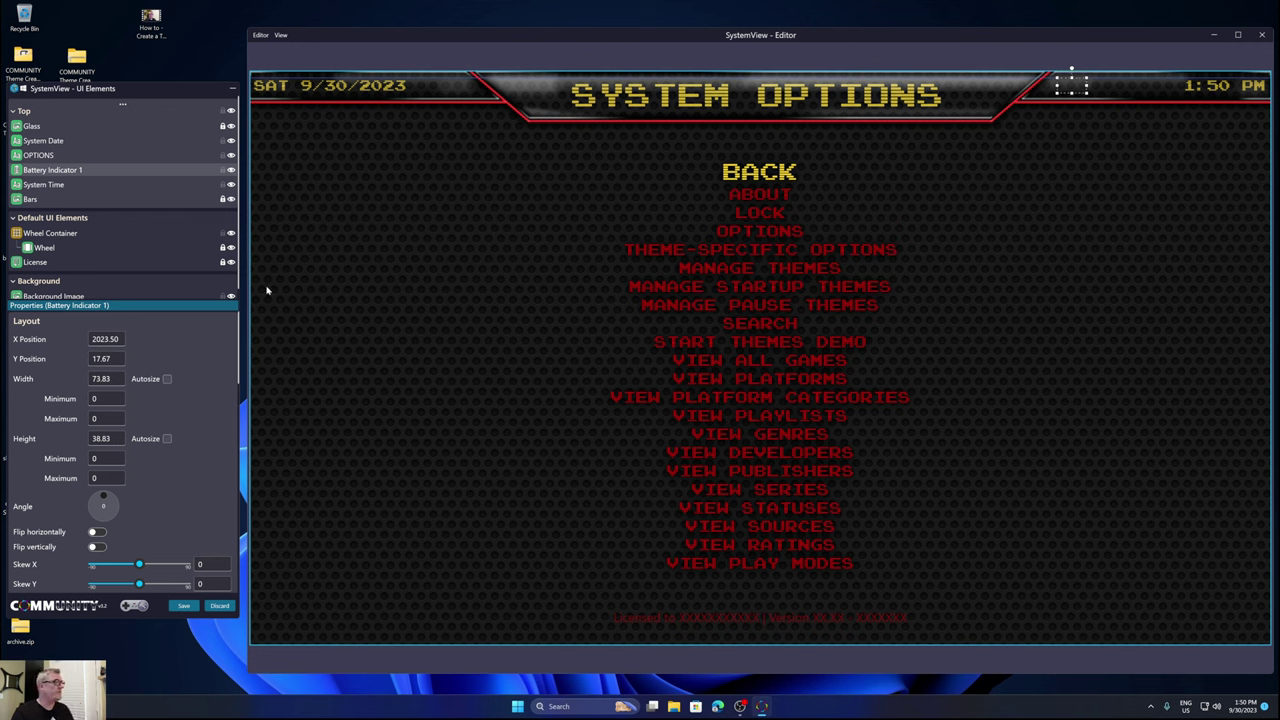
pyautogui.scroll(-5, 94, 393)
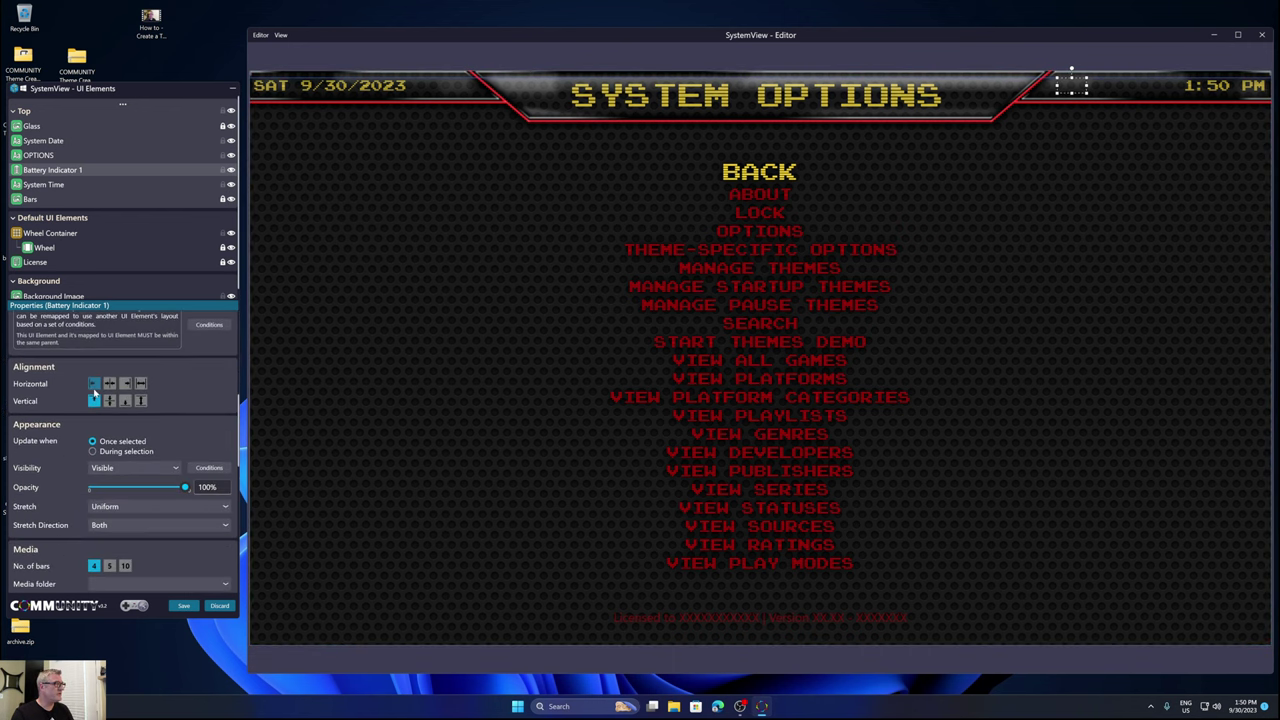
pyautogui.scroll(-5, 94, 393)
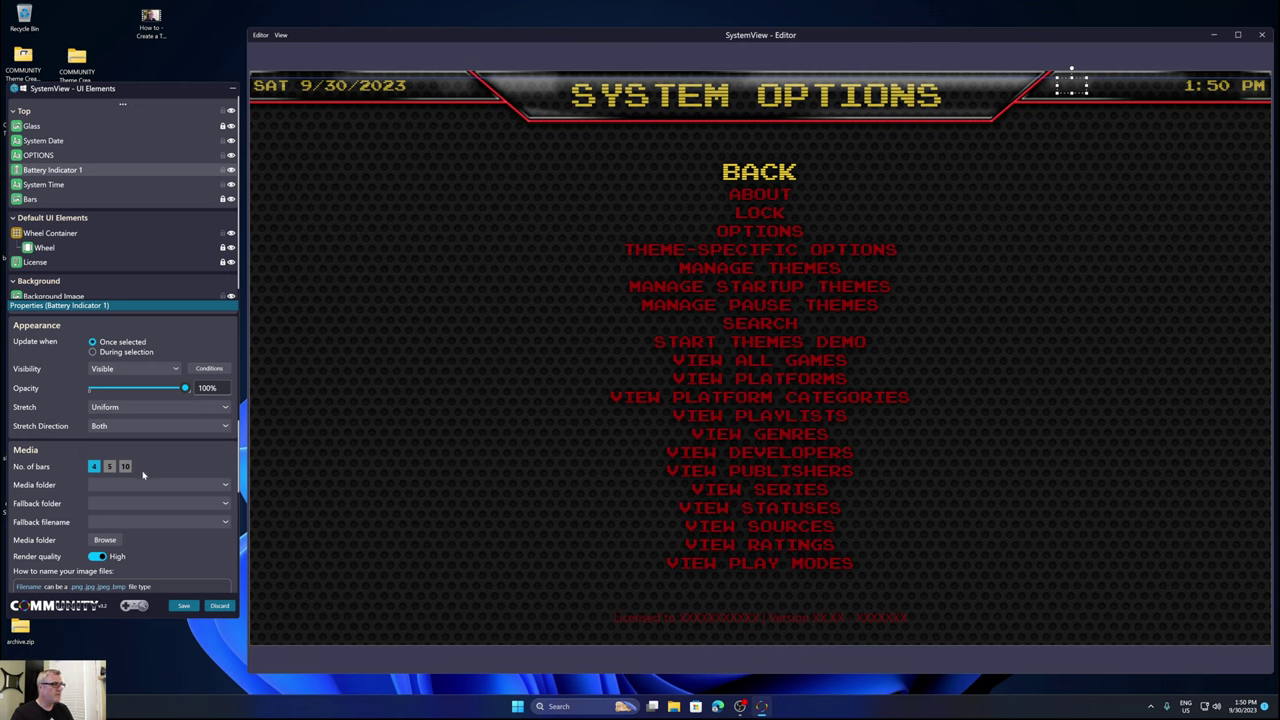
pyautogui.click(130, 485)
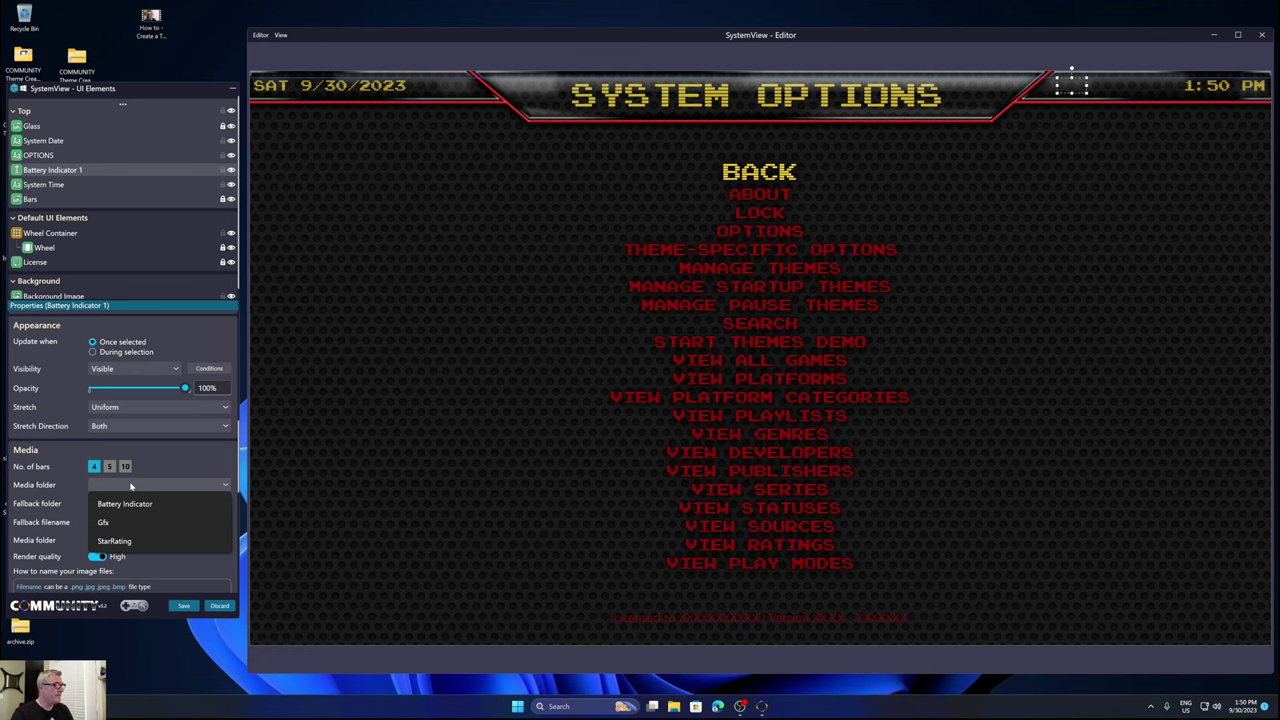
pyautogui.click(104, 522)
pyautogui.click(113, 487)
pyautogui.click(115, 505)
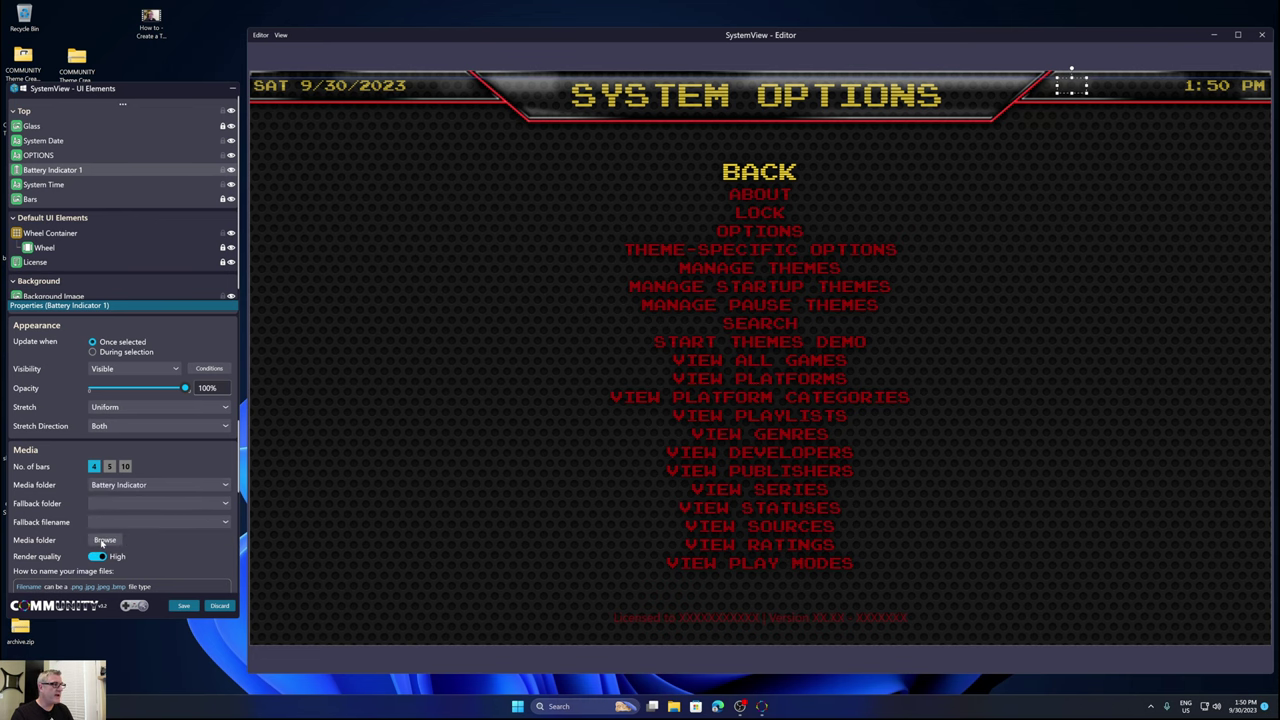
# Browse to the Battery Indicator media folder on disk to inspect its 15 battery images.
pyautogui.click(104, 540)
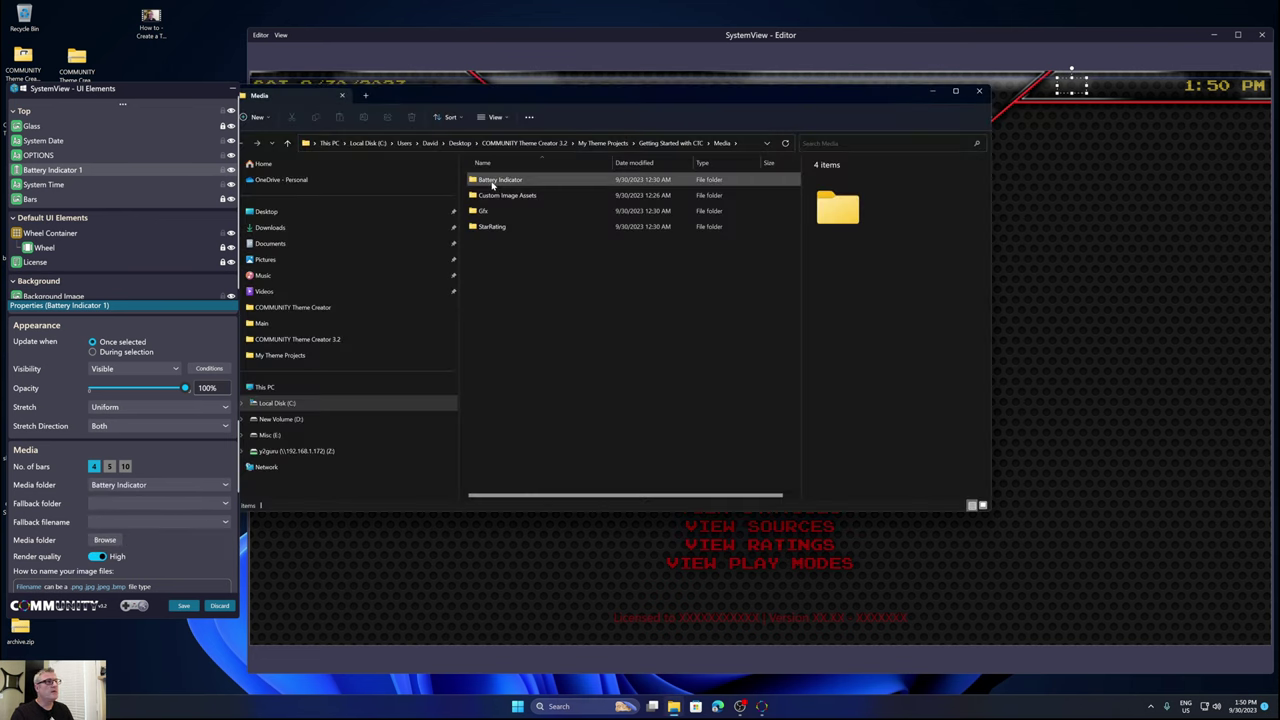
pyautogui.doubleClick(492, 182)
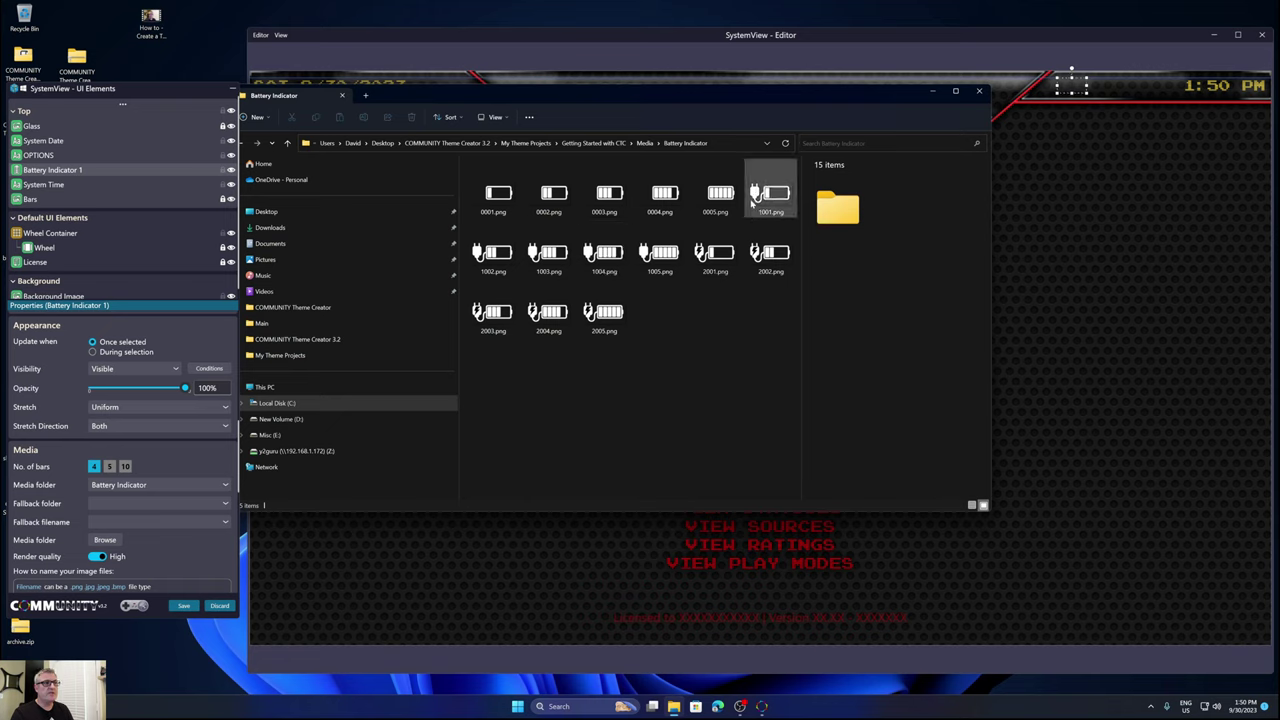
pyautogui.moveTo(768, 252)
pyautogui.moveTo(715, 203)
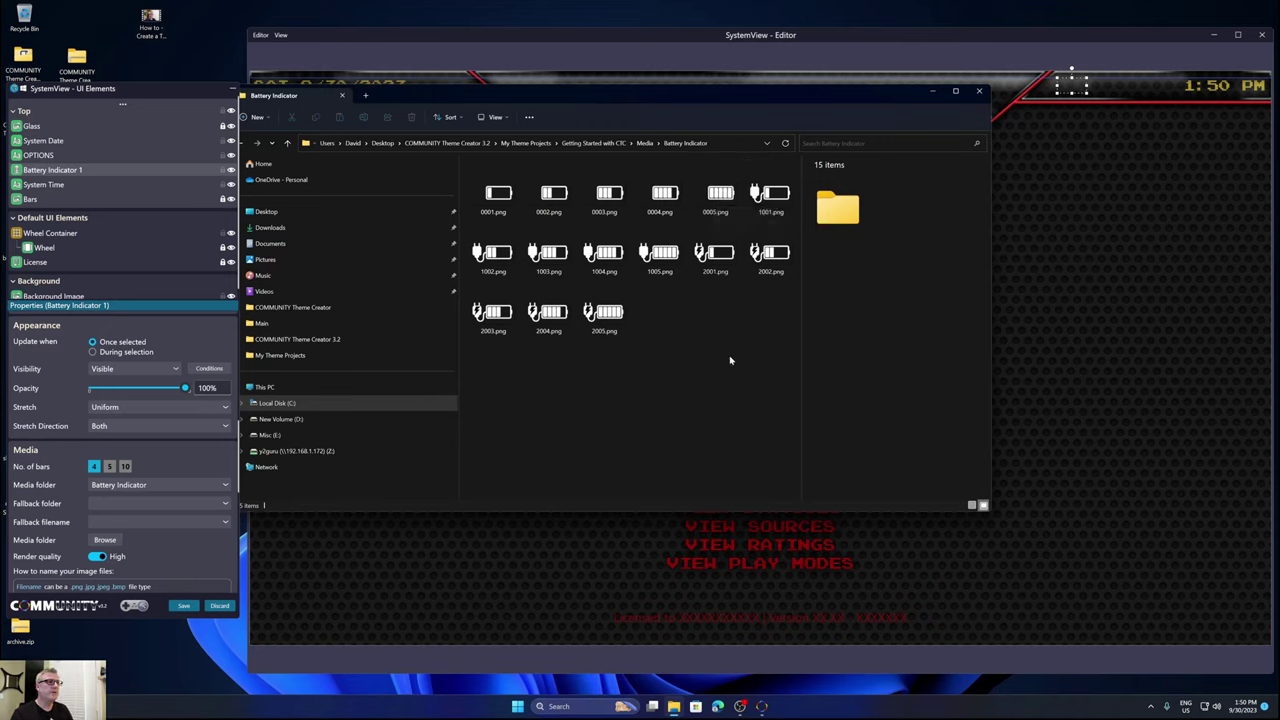
# Give Battery Indicator 1 5 bars, fallback folder Battery Indicator and fallback image 1005.png.
pyautogui.click(980, 92)
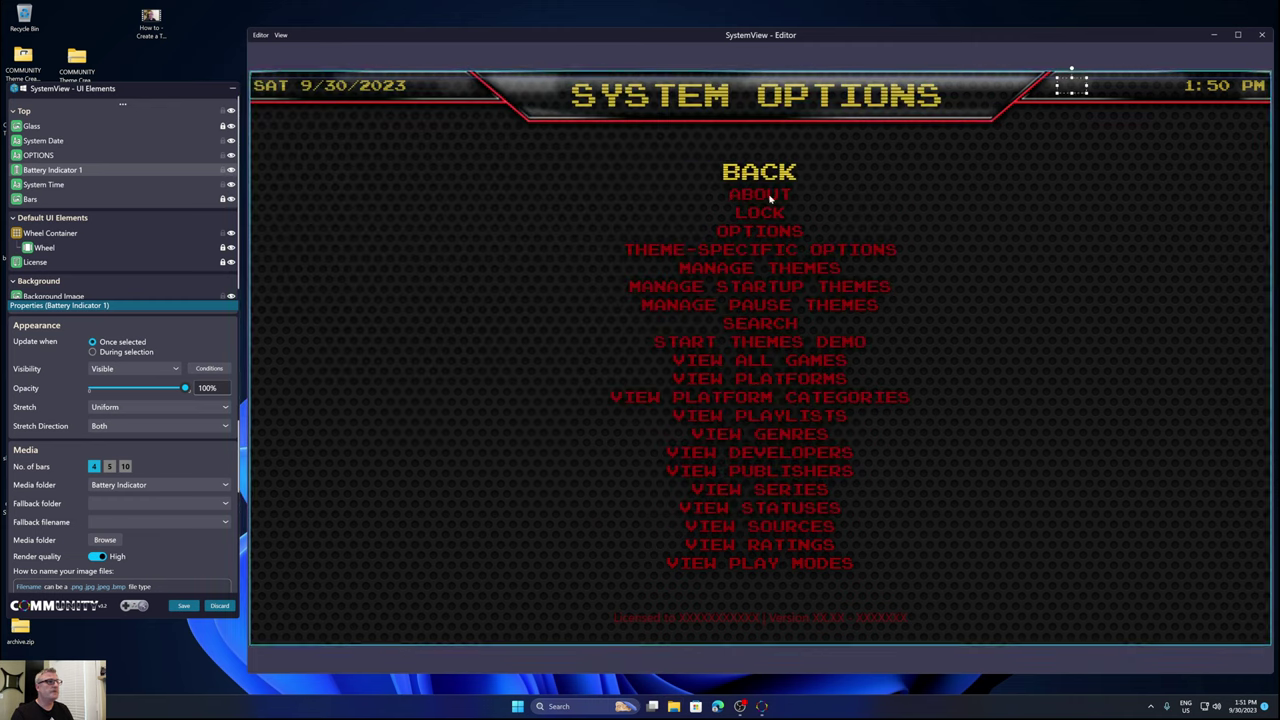
pyautogui.click(109, 466)
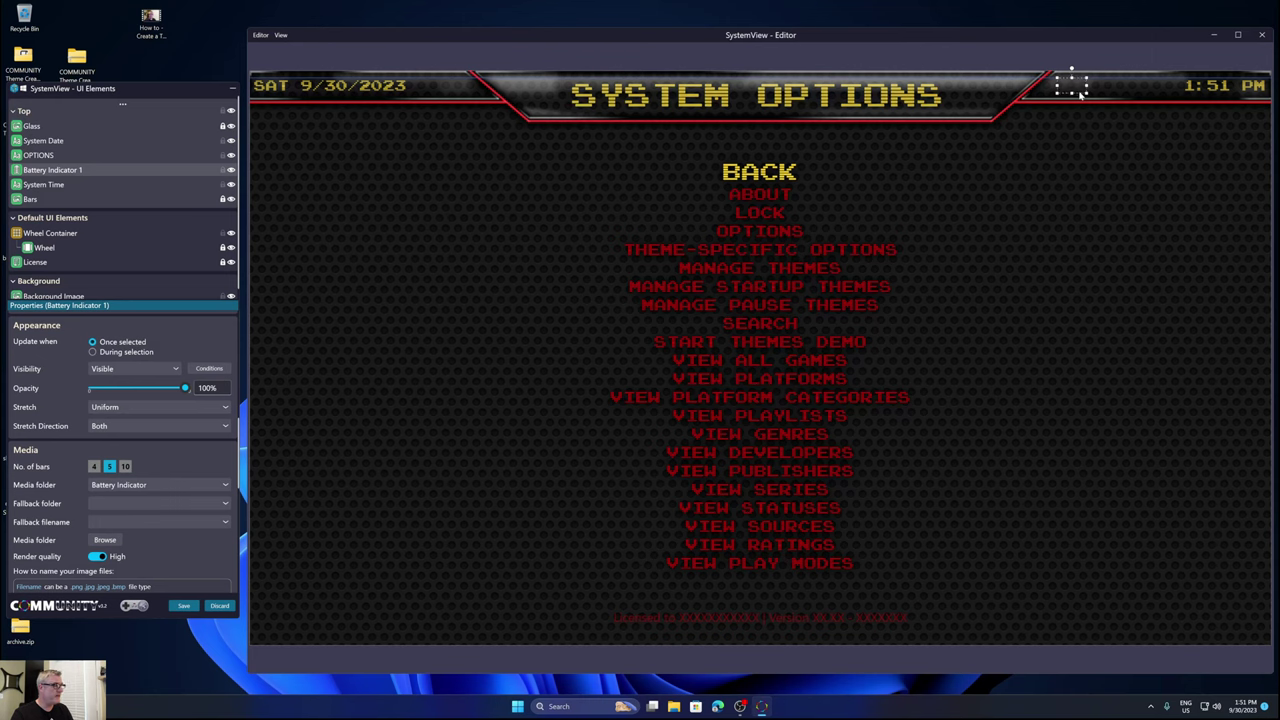
pyautogui.click(102, 505)
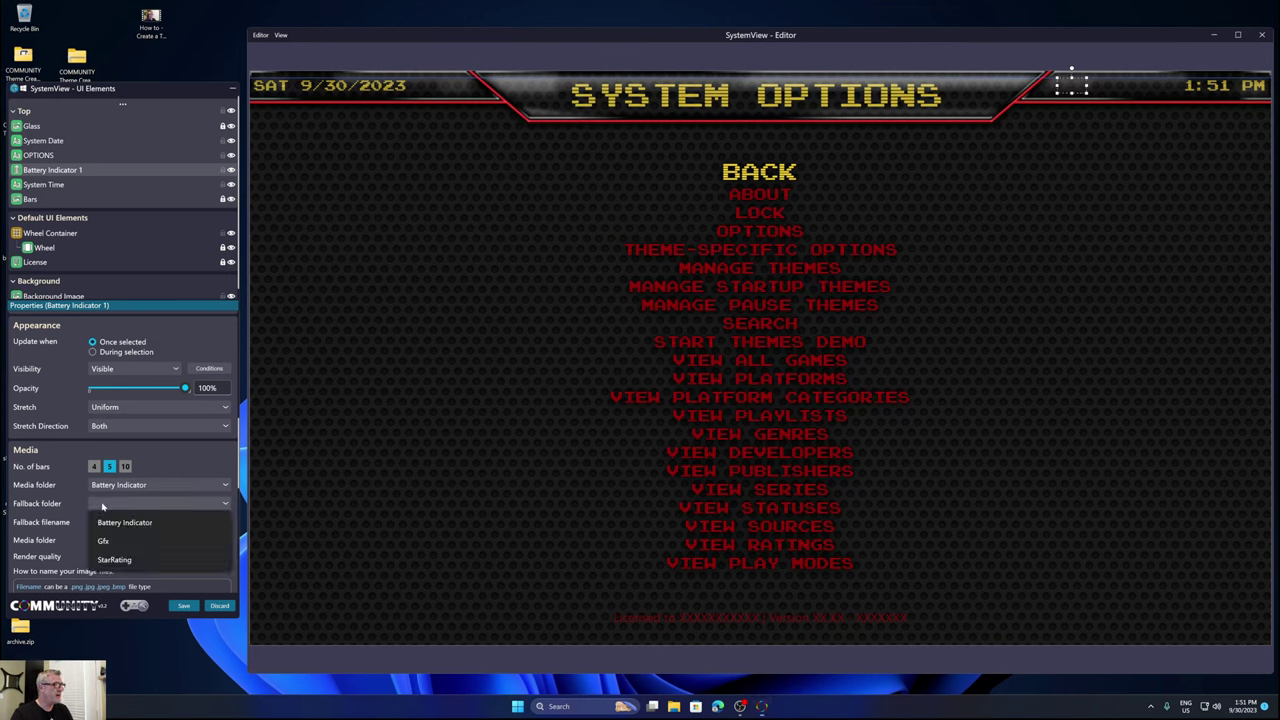
pyautogui.click(103, 522)
pyautogui.click(129, 522)
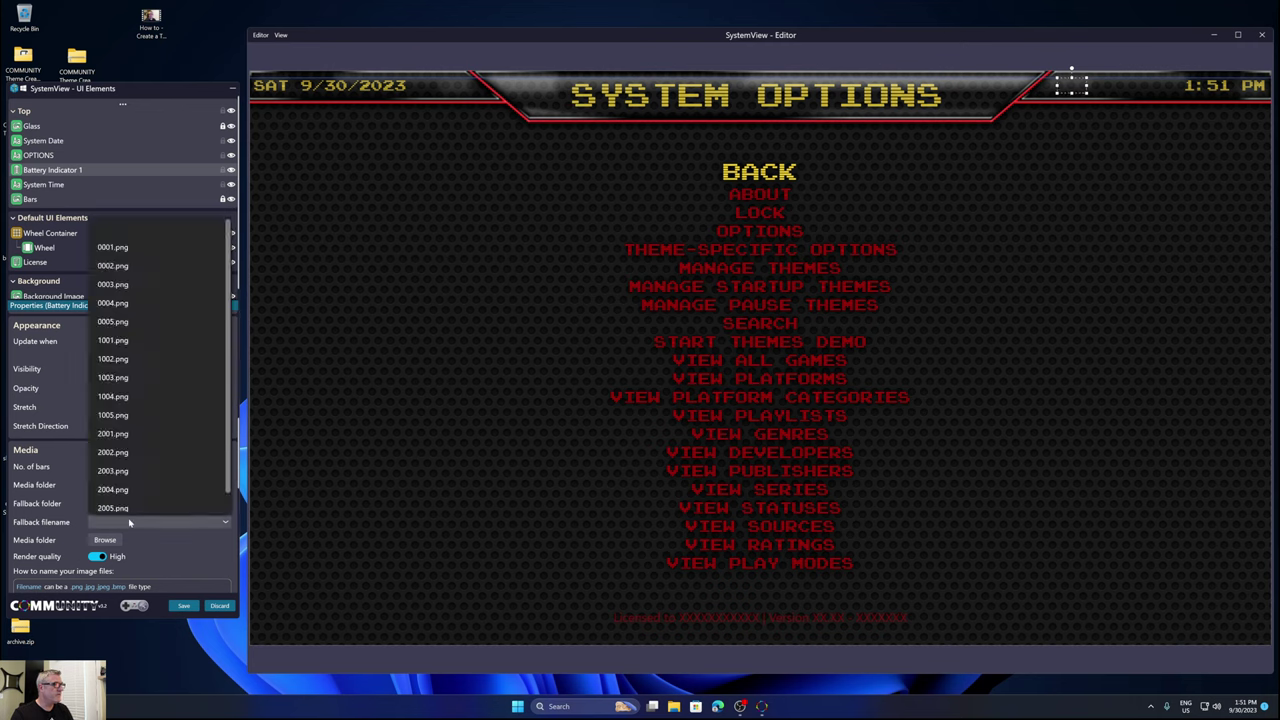
pyautogui.scroll(-1, 125, 510)
pyautogui.click(113, 490)
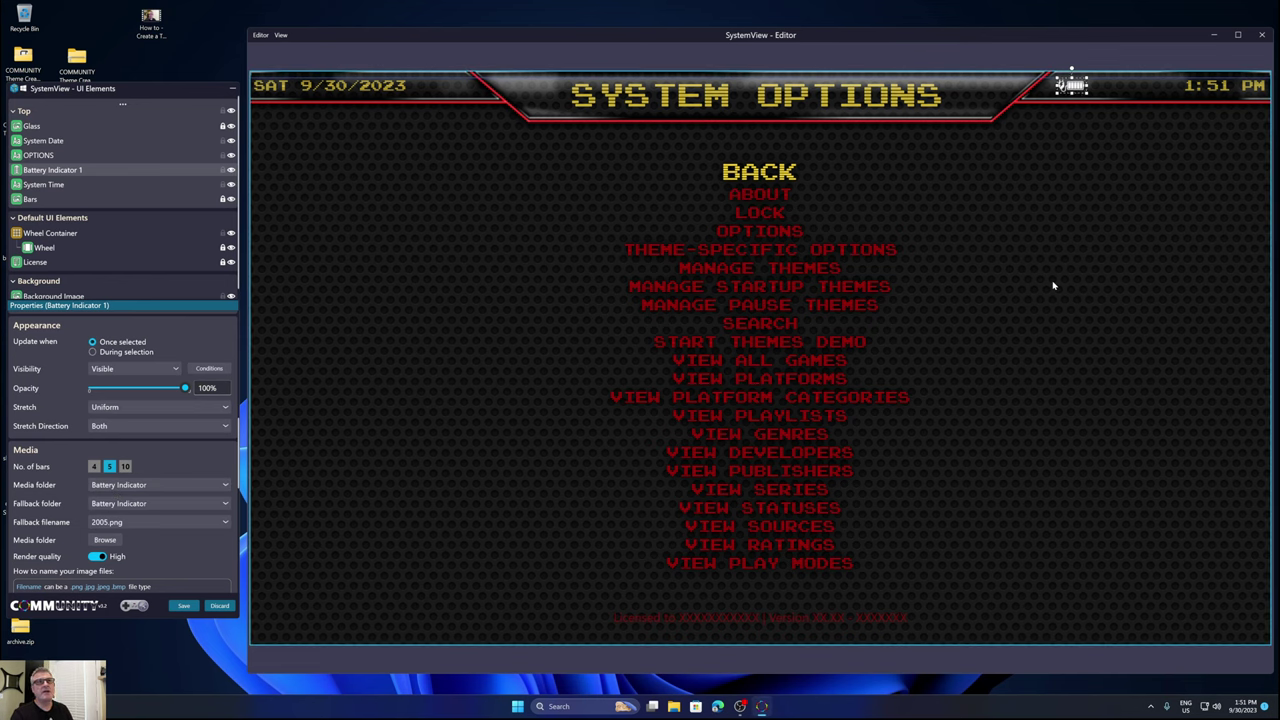
pyautogui.click(112, 521)
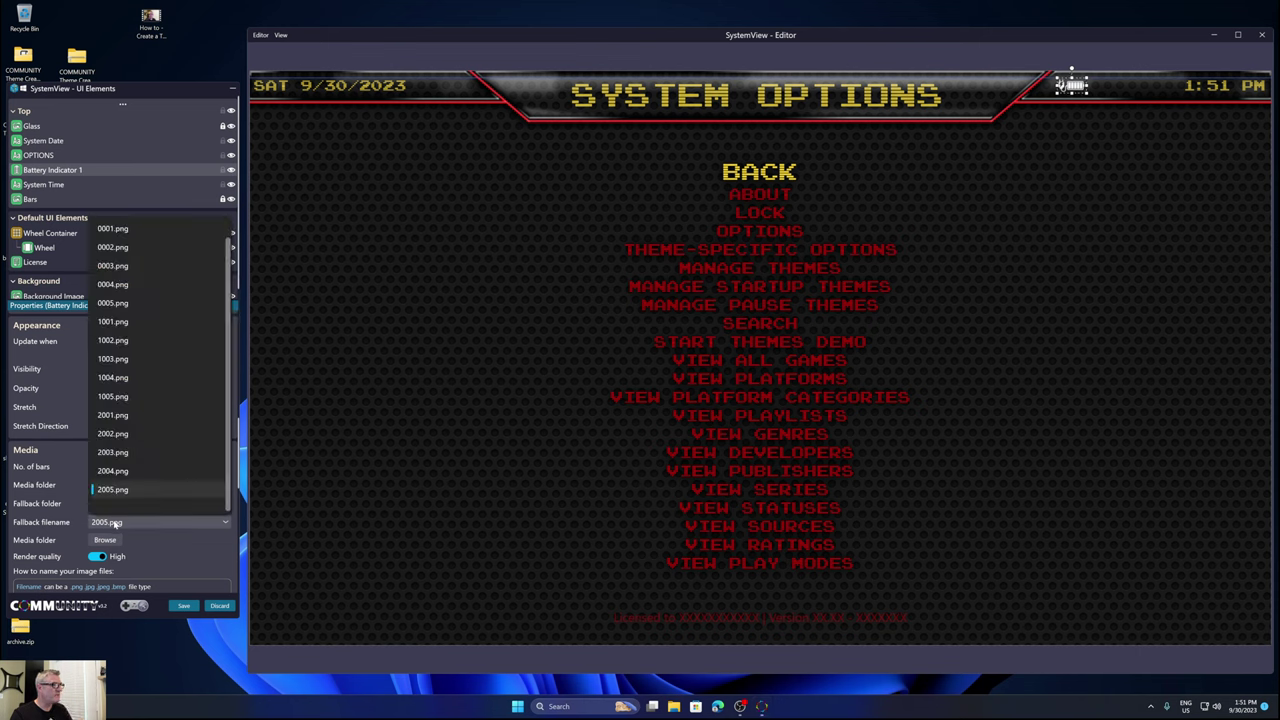
pyautogui.click(113, 396)
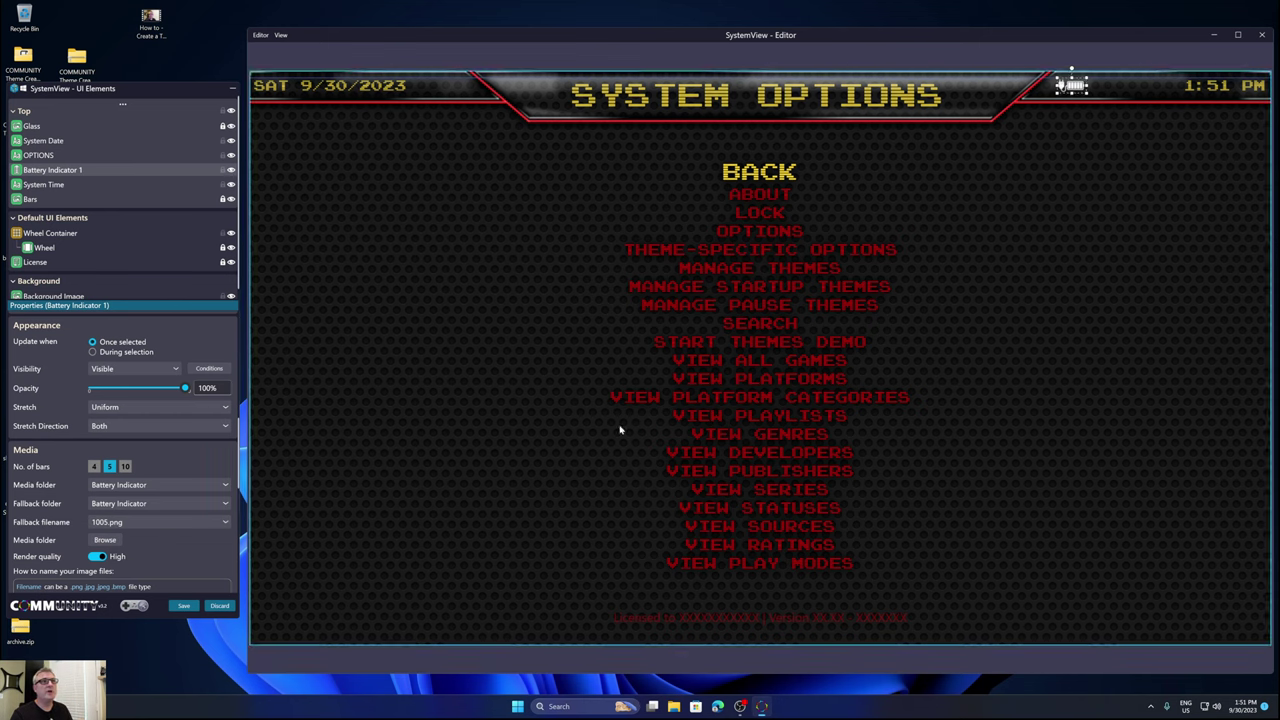
pyautogui.click(1110, 412)
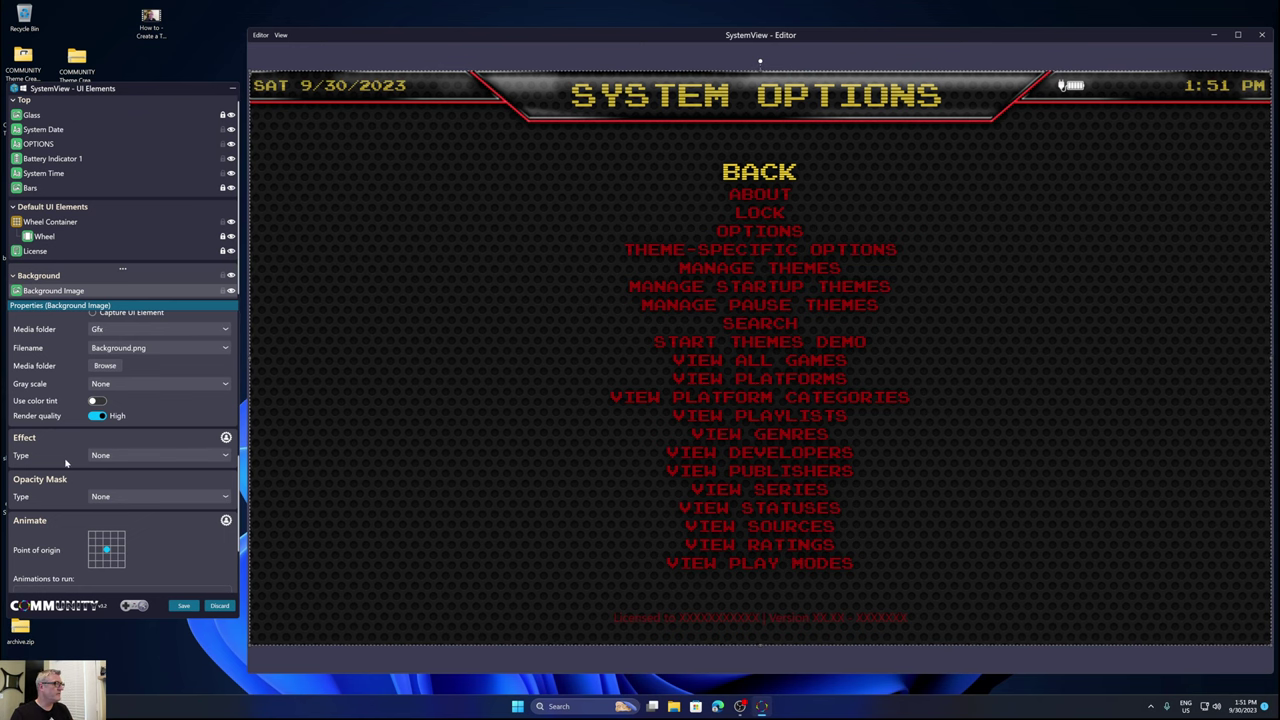
pyautogui.scroll(-1, 66, 462)
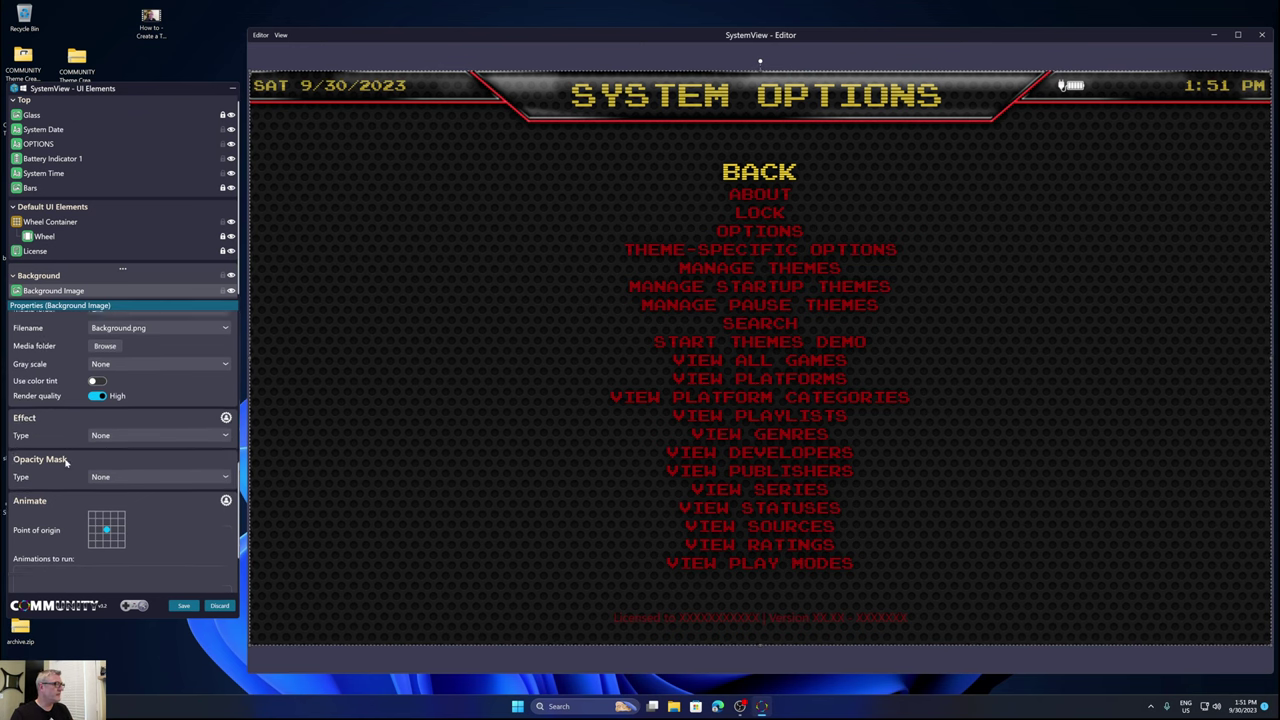
pyautogui.click(77, 161)
pyautogui.scroll(-6, 41, 527)
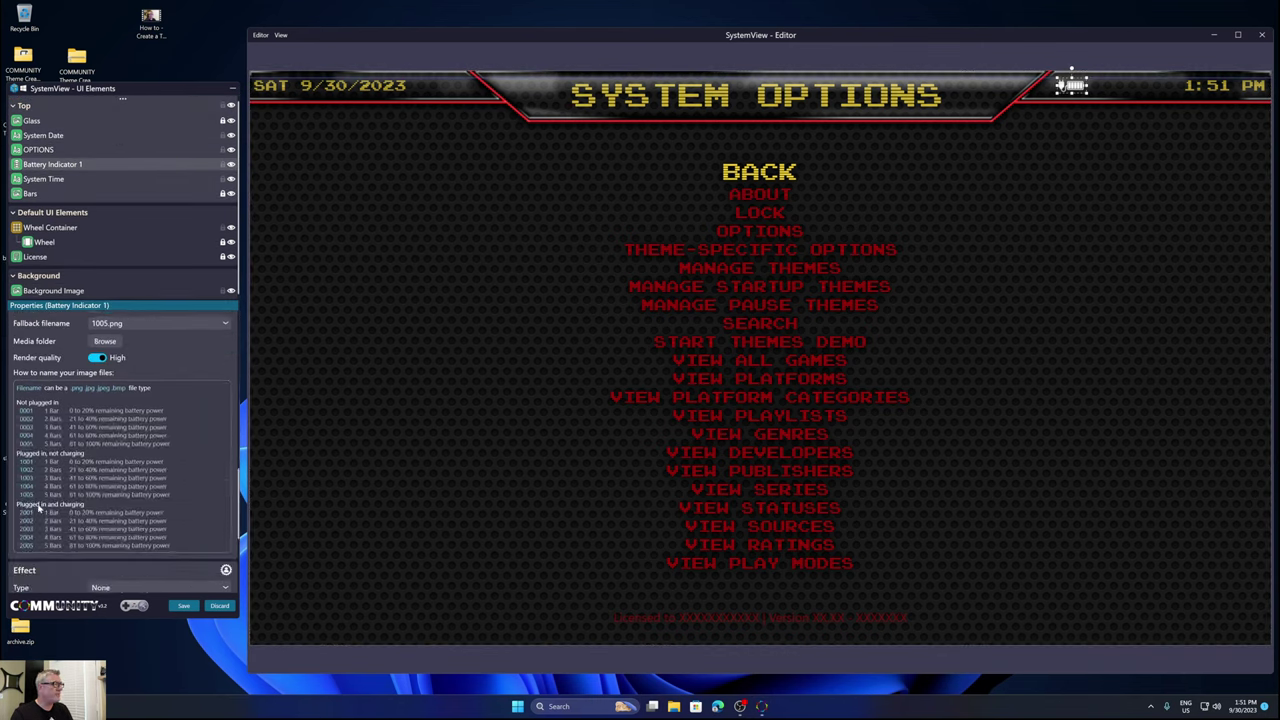
pyautogui.scroll(-1, 97, 423)
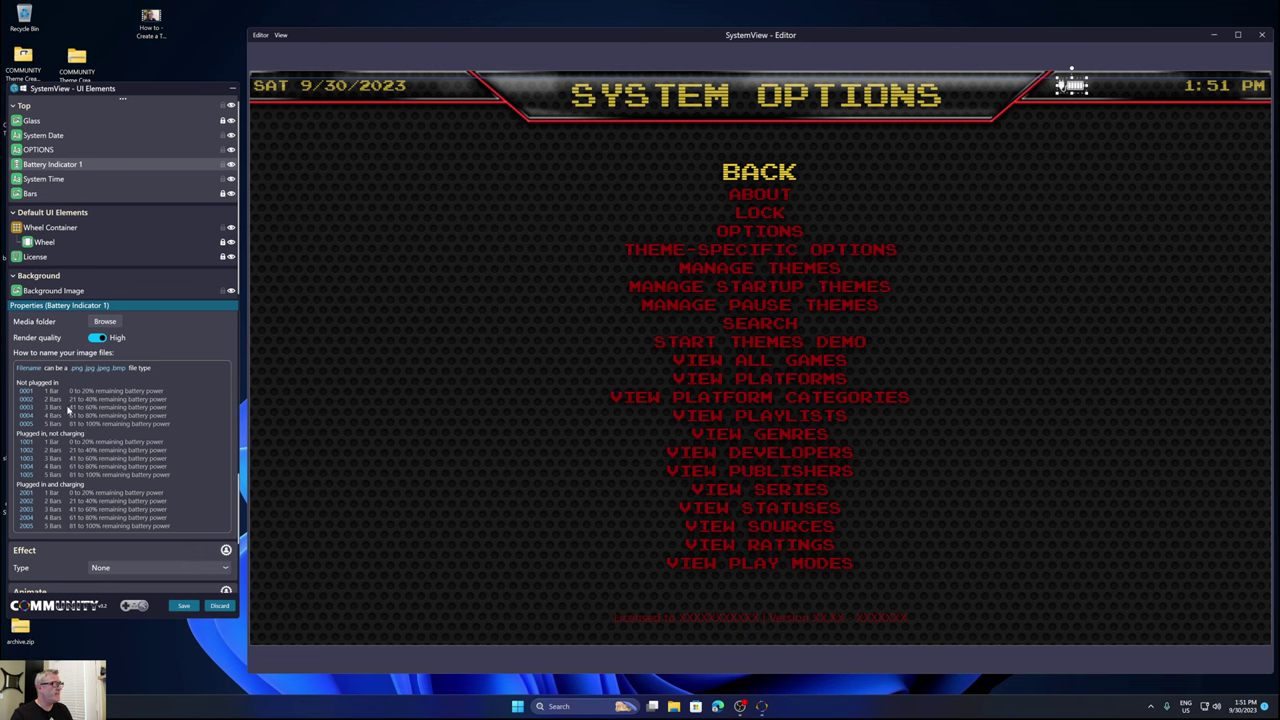
pyautogui.scroll(5, 68, 410)
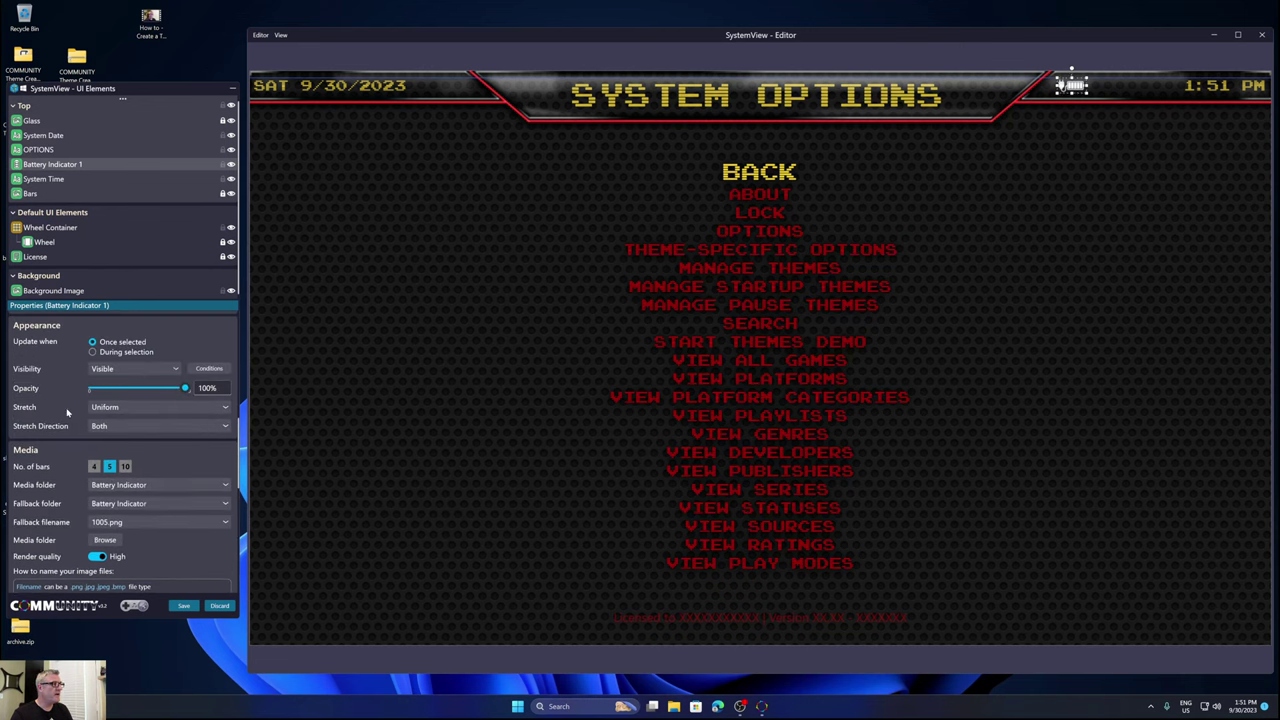
pyautogui.scroll(-5, 46, 488)
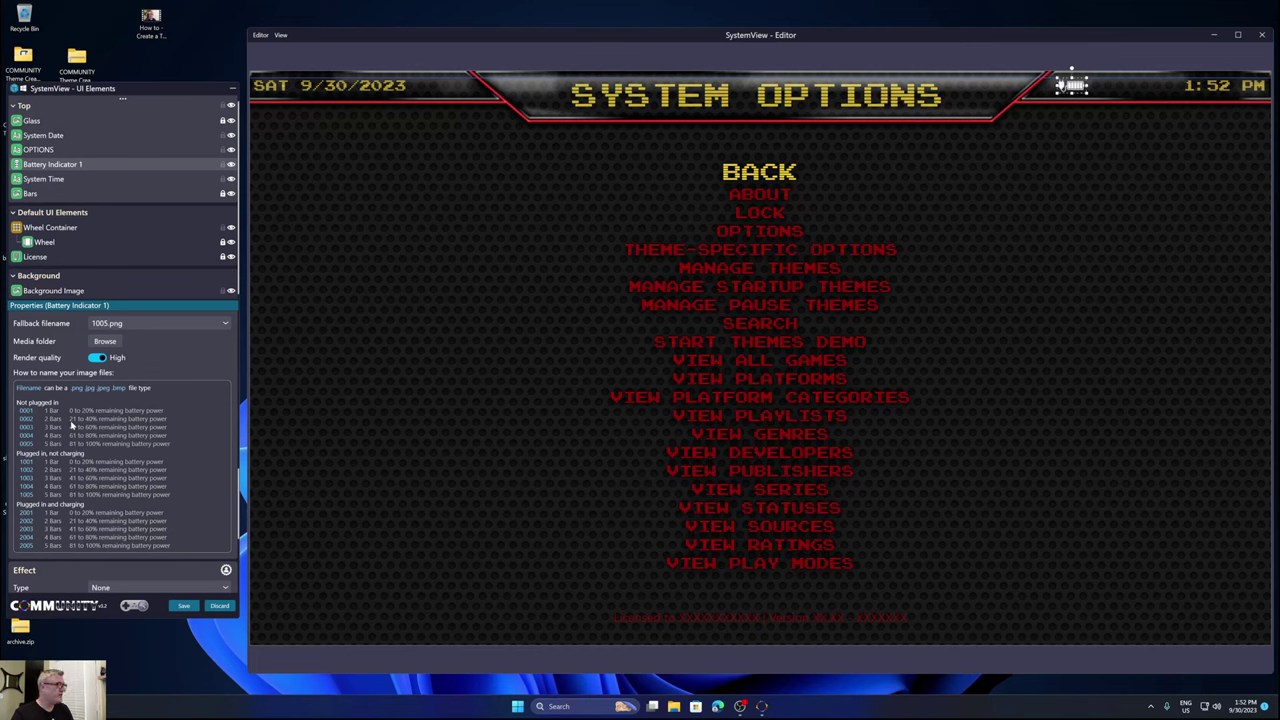
pyautogui.scroll(-2, 71, 425)
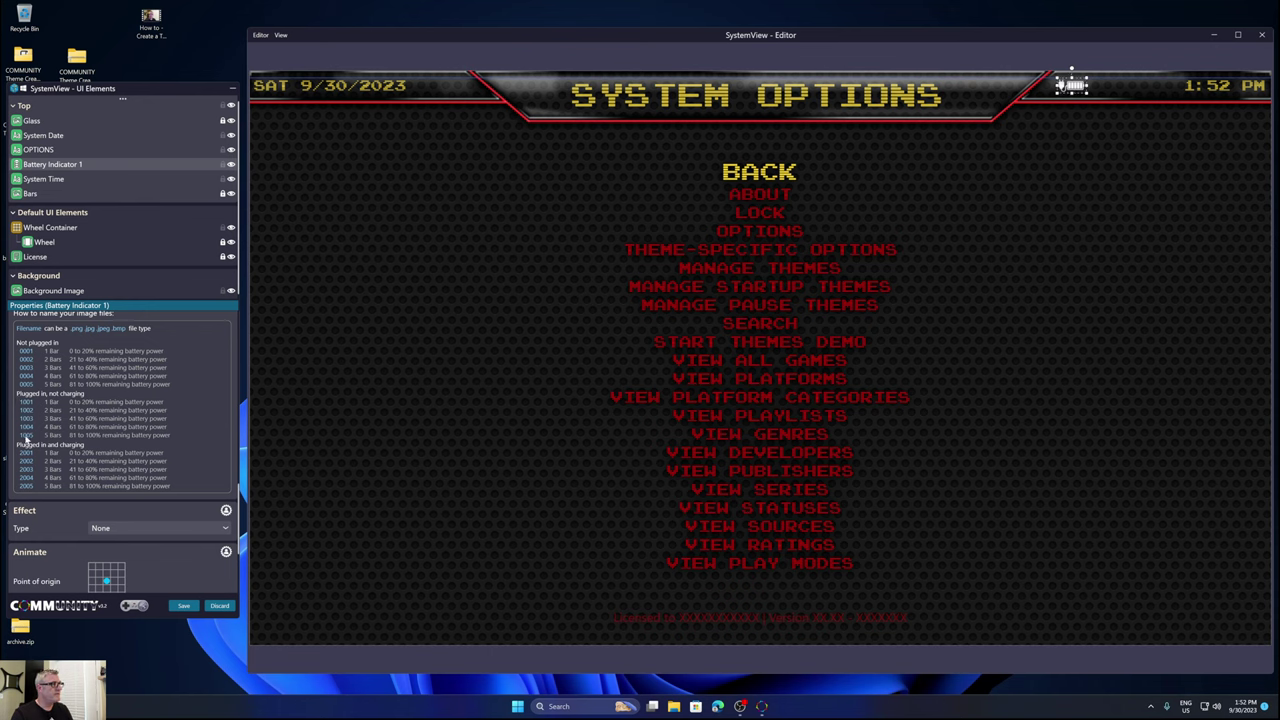
pyautogui.scroll(-1, 46, 460)
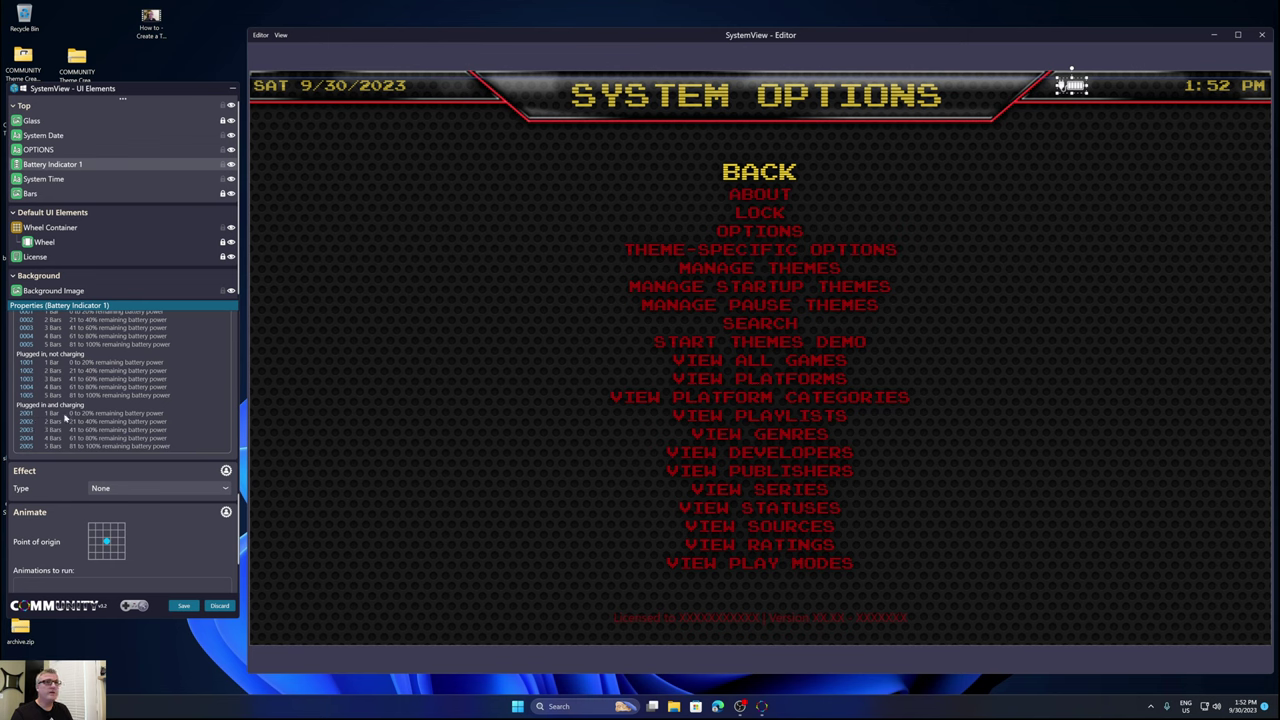
pyautogui.scroll(2, 66, 412)
pyautogui.scroll(-1, 50, 453)
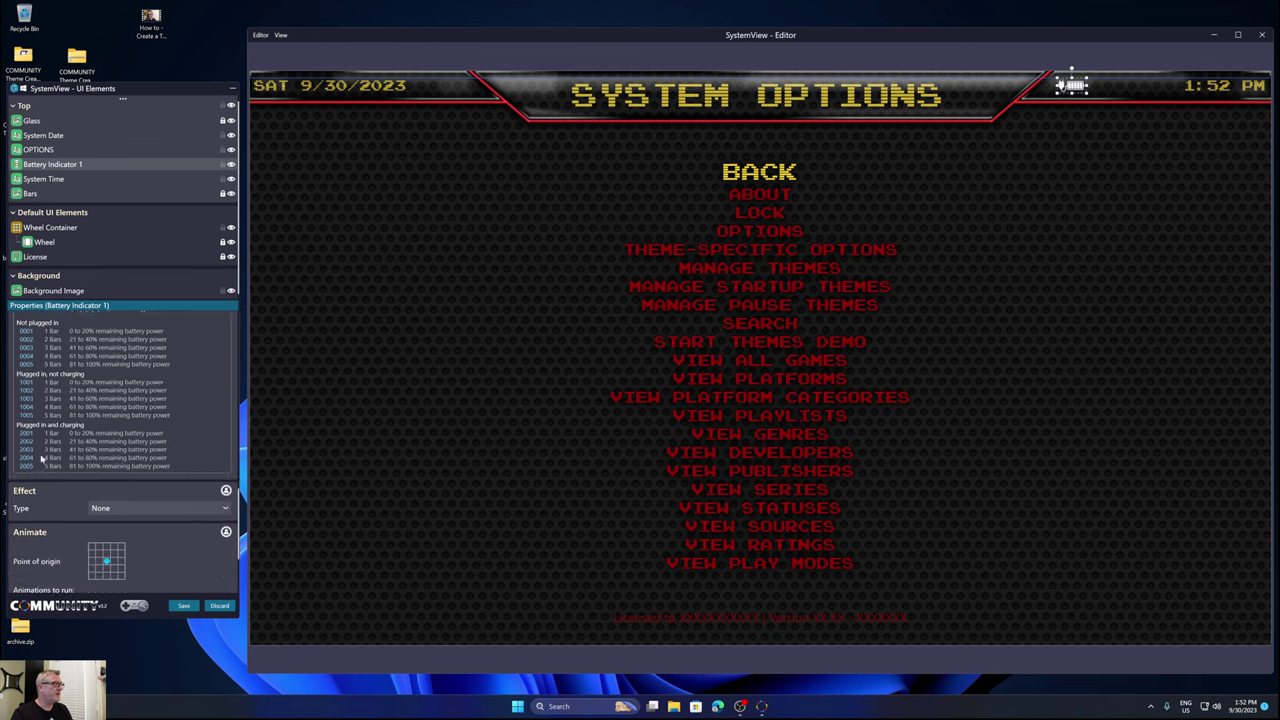
pyautogui.scroll(1, 40, 434)
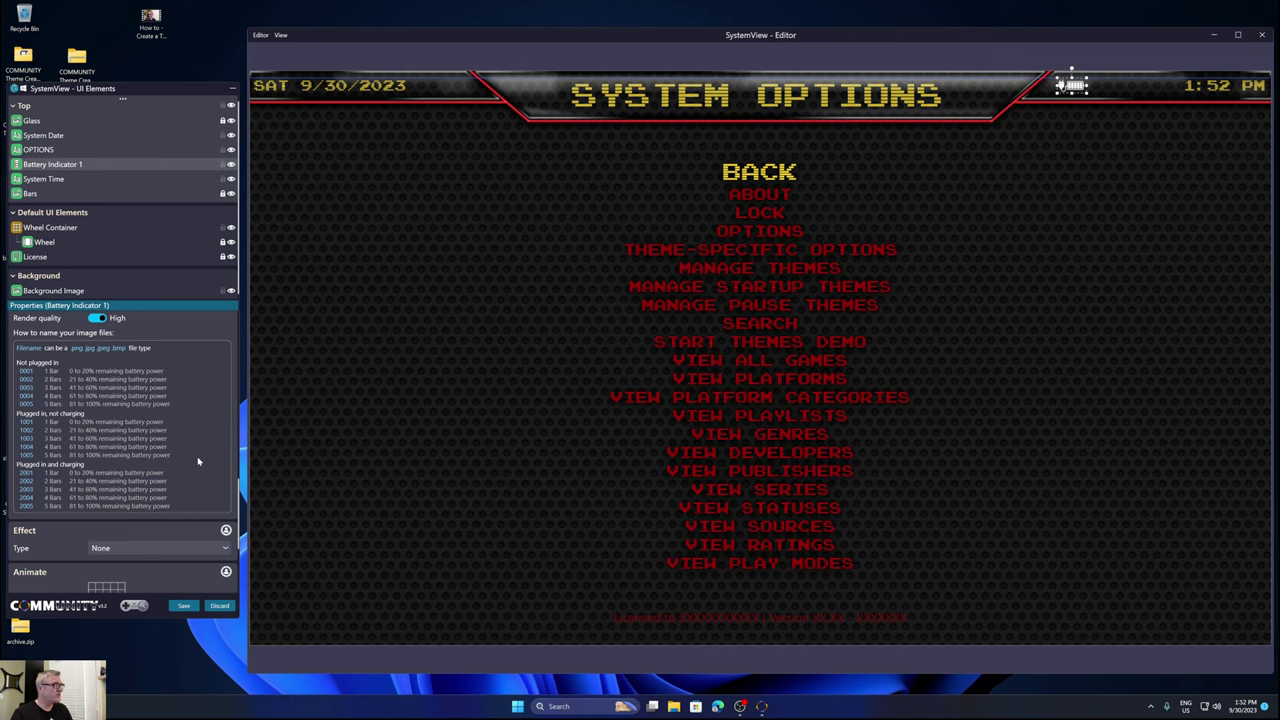
pyautogui.scroll(4, 198, 461)
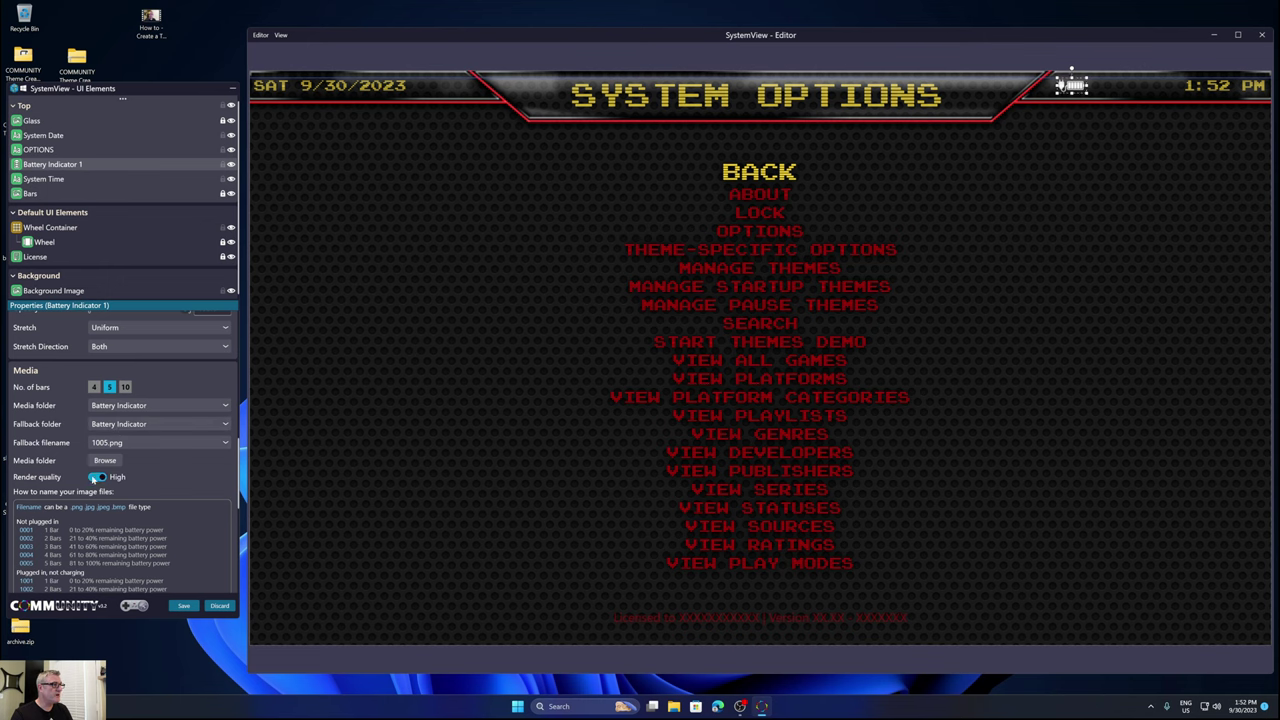
pyautogui.click(104, 460)
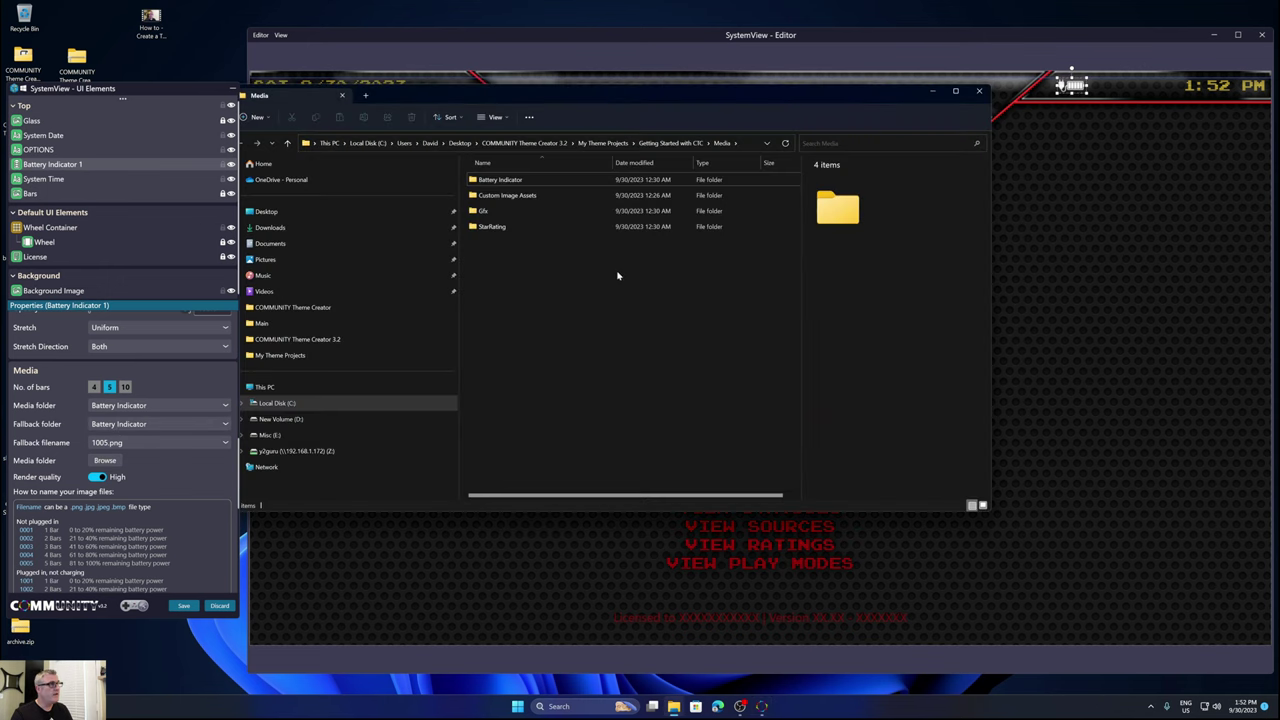
pyautogui.doubleClick(500, 180)
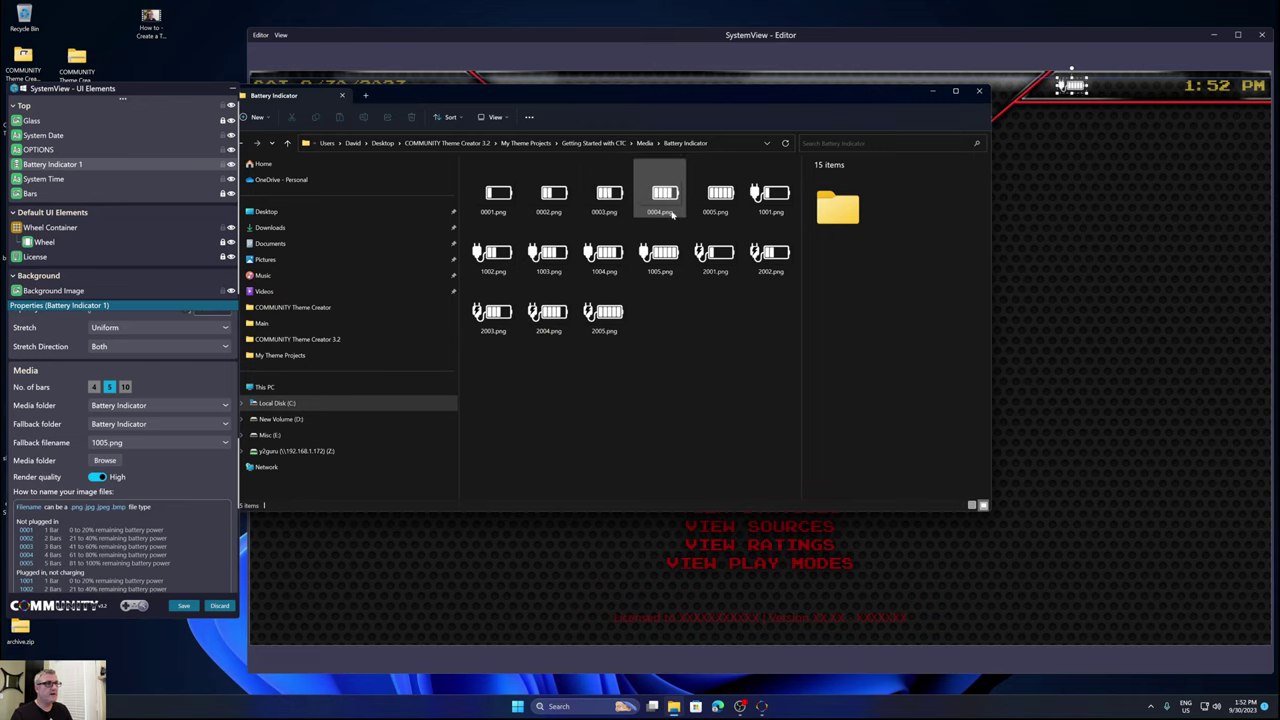
pyautogui.click(979, 91)
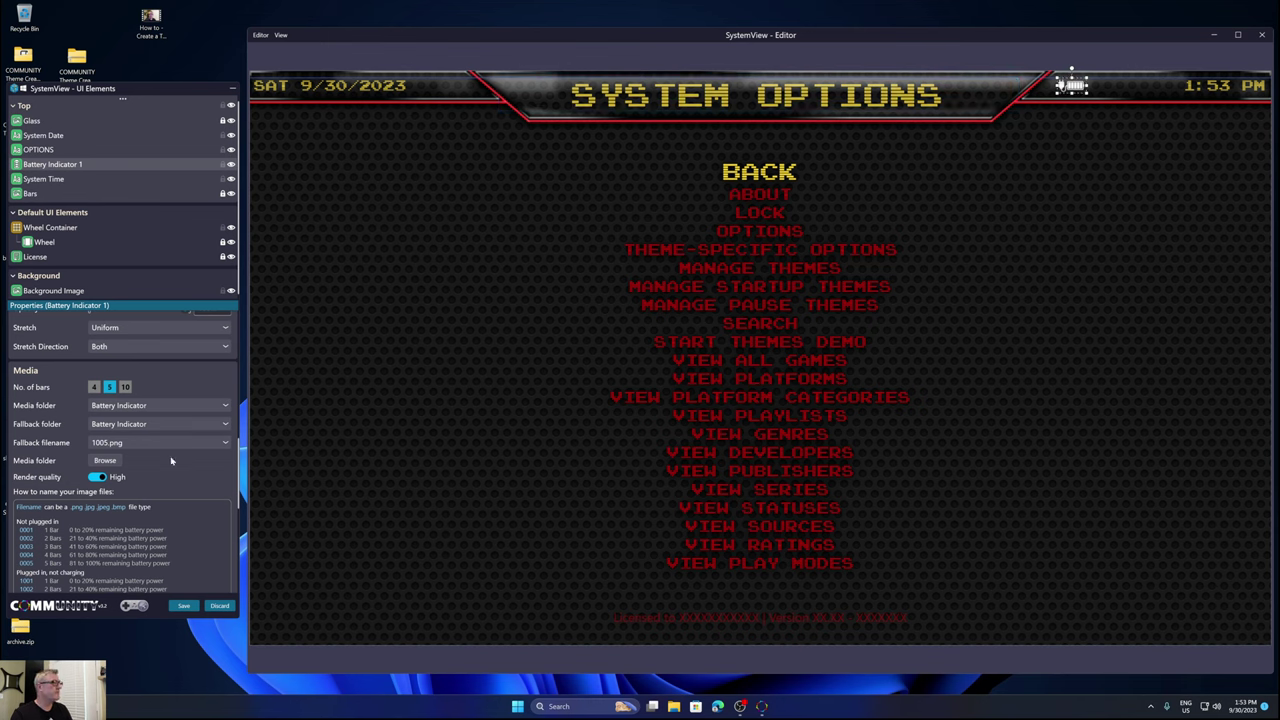
# Set Battery Indicator 1's Effect Type to Monochrome.
pyautogui.scroll(-5, 68, 424)
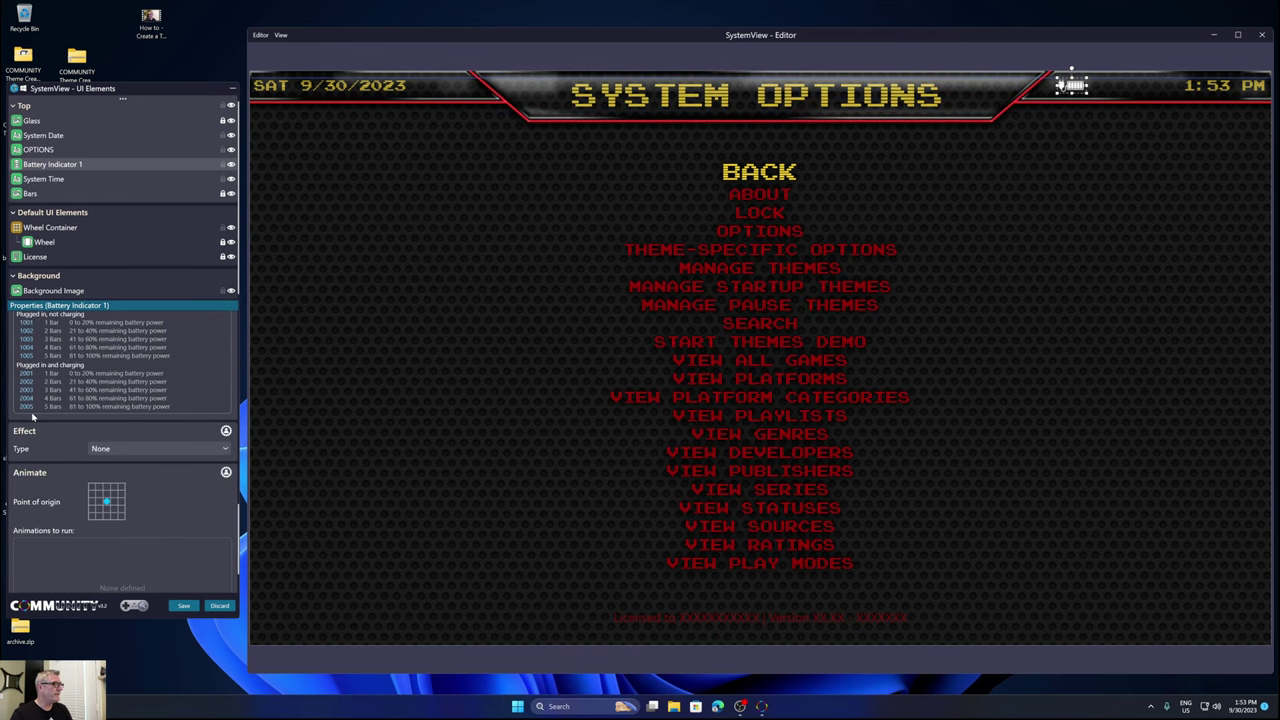
pyautogui.click(112, 449)
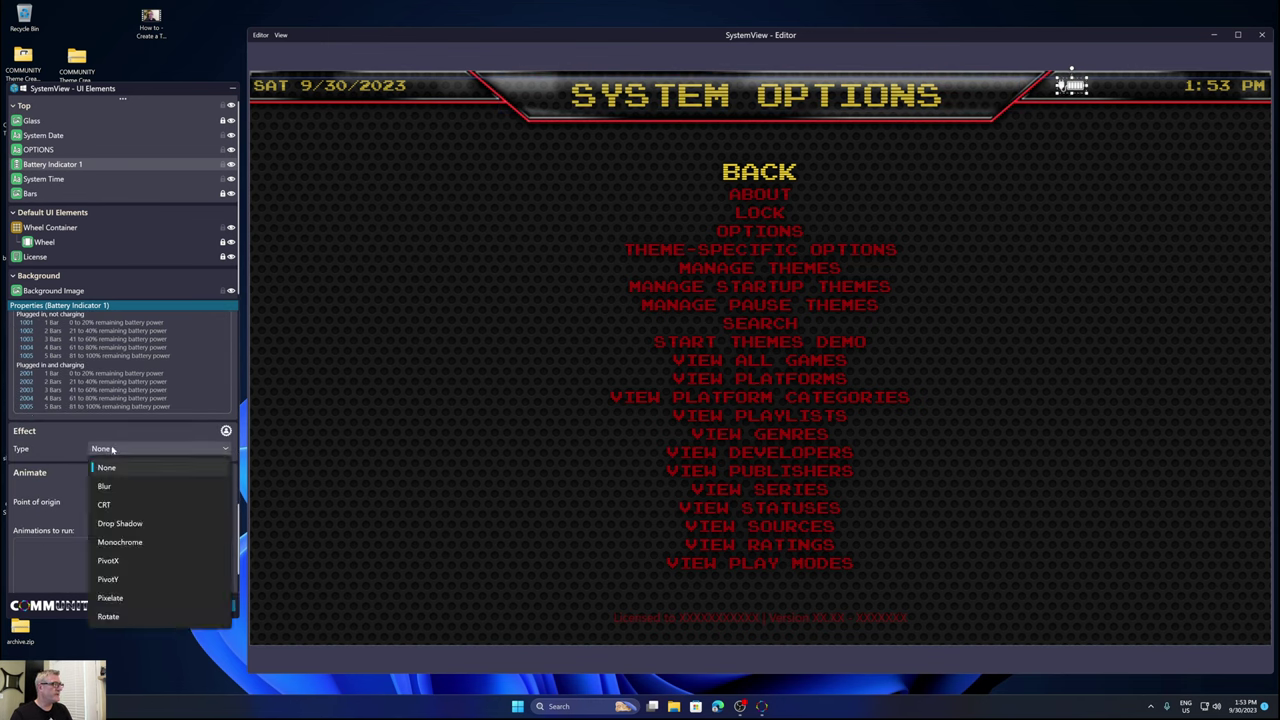
pyautogui.click(125, 542)
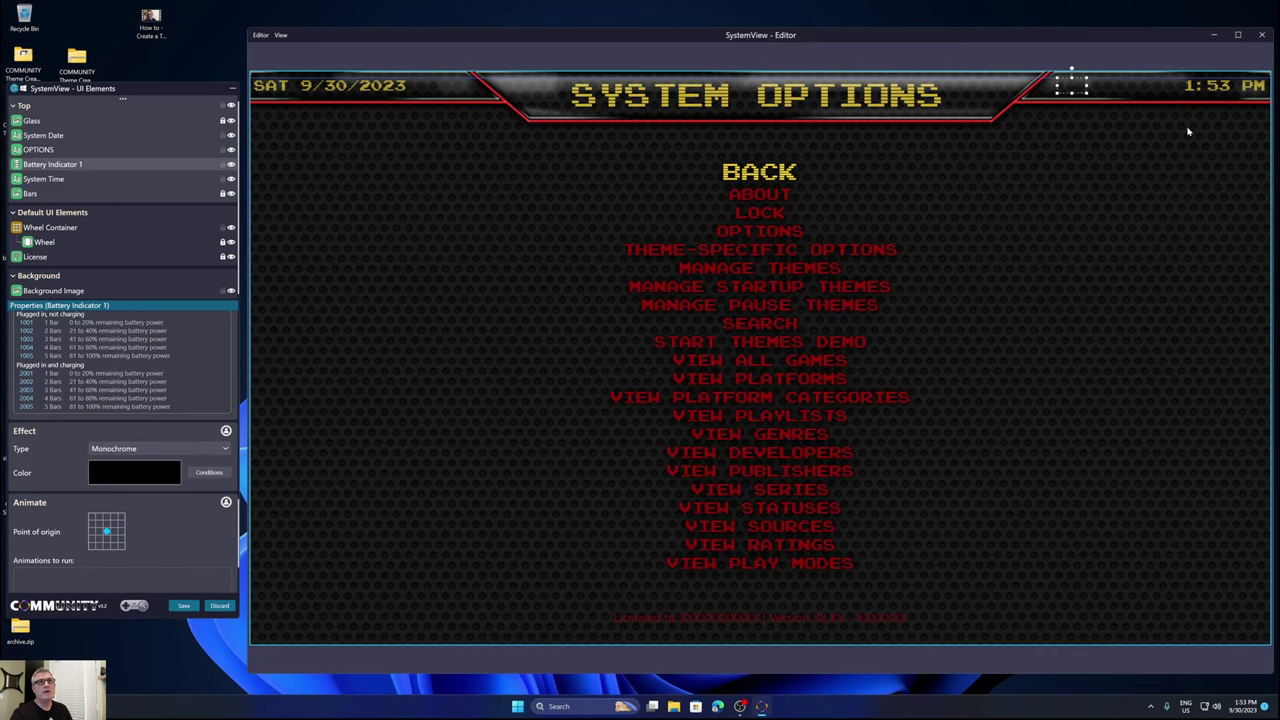
# Copy System Time's yellow Color and paste it onto the battery indicator's Color.
pyautogui.click(1207, 92)
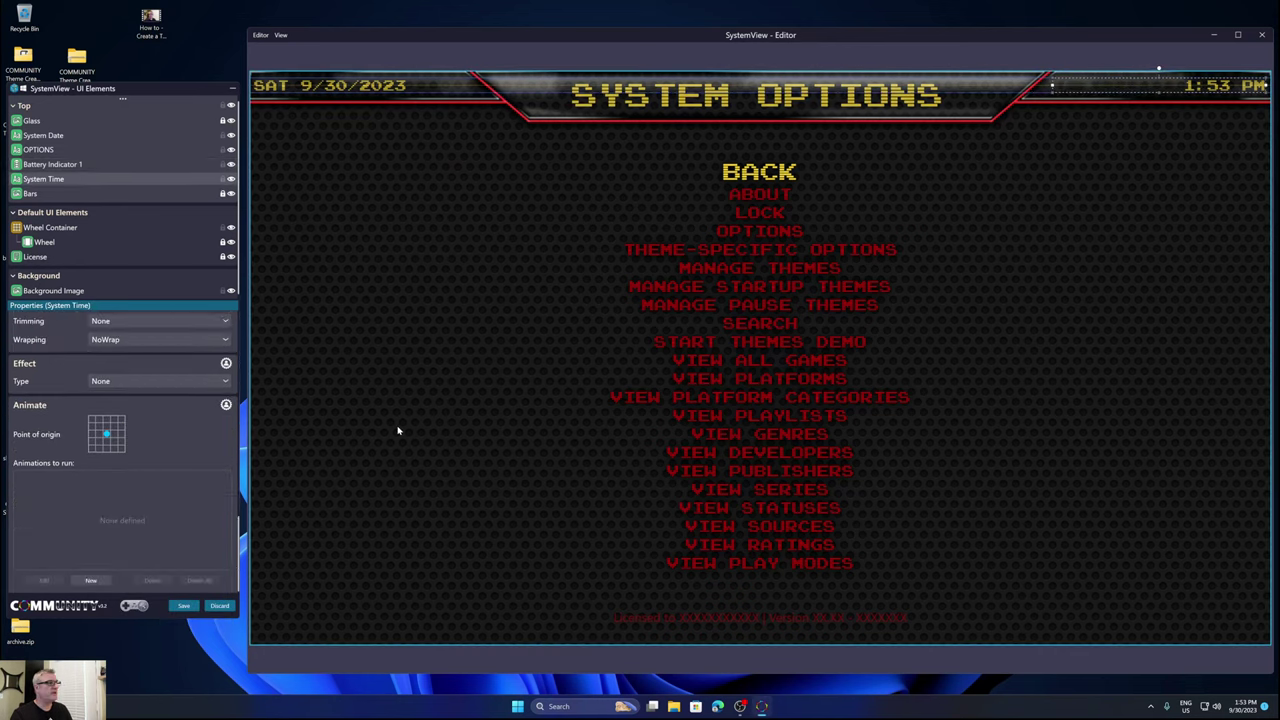
pyautogui.scroll(4, 55, 397)
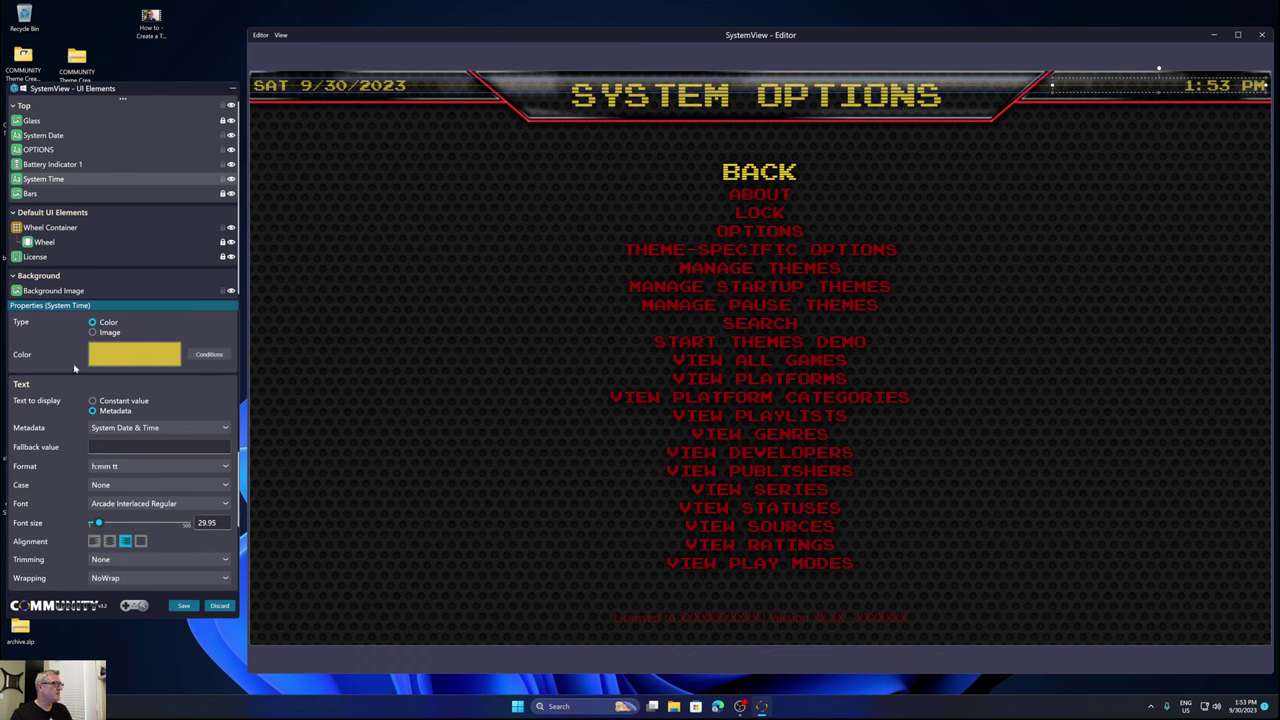
pyautogui.rightClick(133, 357)
pyautogui.click(152, 362)
pyautogui.click(1060, 85)
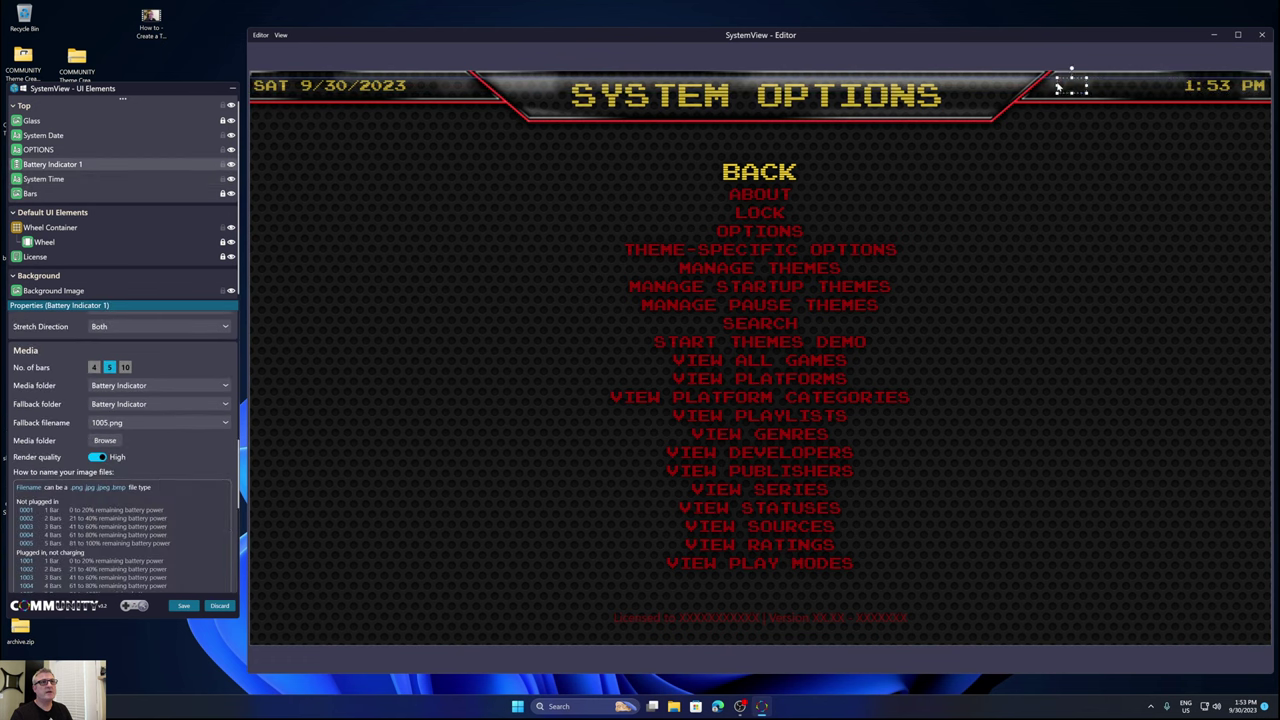
pyautogui.scroll(-3, 52, 443)
pyautogui.scroll(-2, 52, 440)
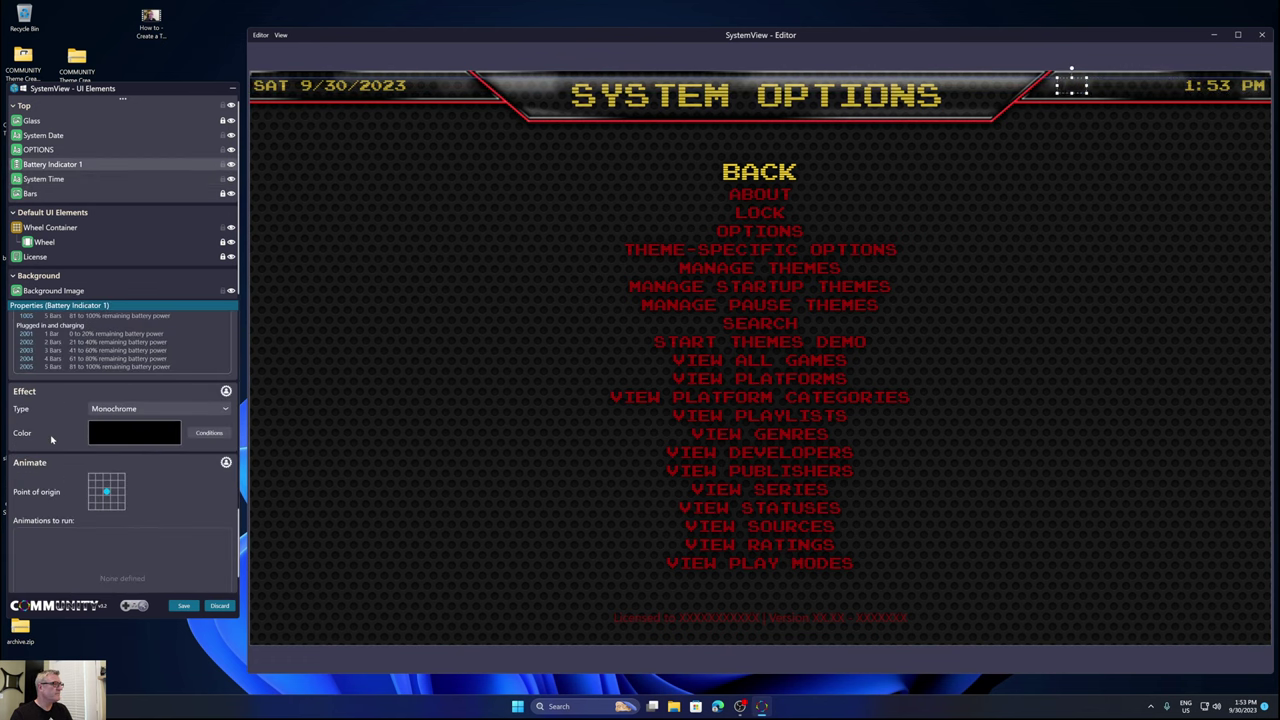
pyautogui.rightClick(102, 439)
pyautogui.click(126, 455)
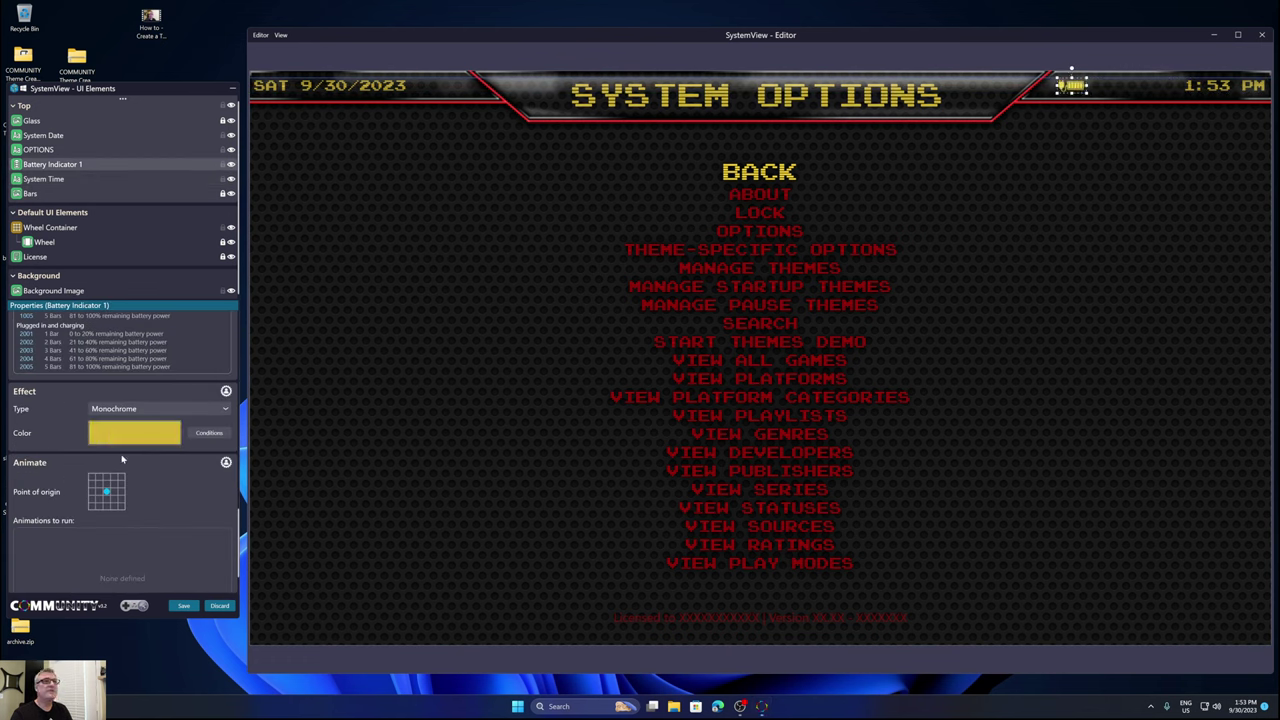
pyautogui.click(1162, 438)
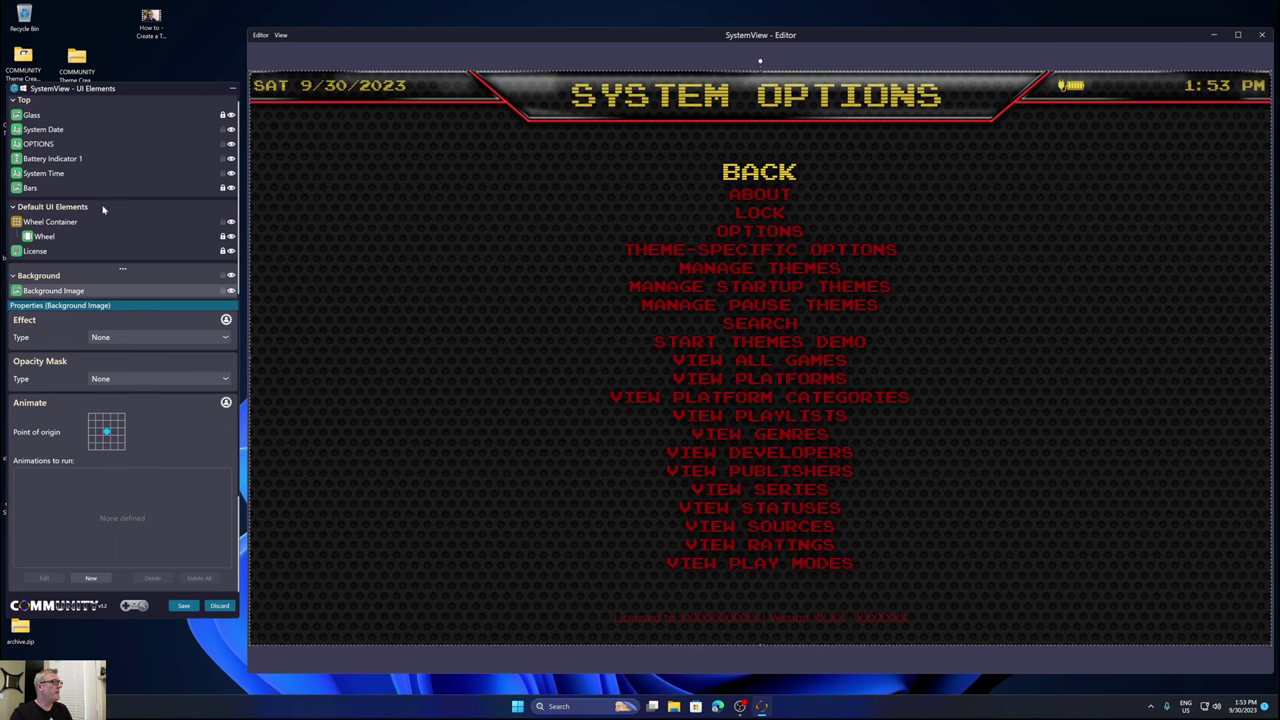
pyautogui.scroll(-1, 102, 209)
pyautogui.scroll(1, 102, 210)
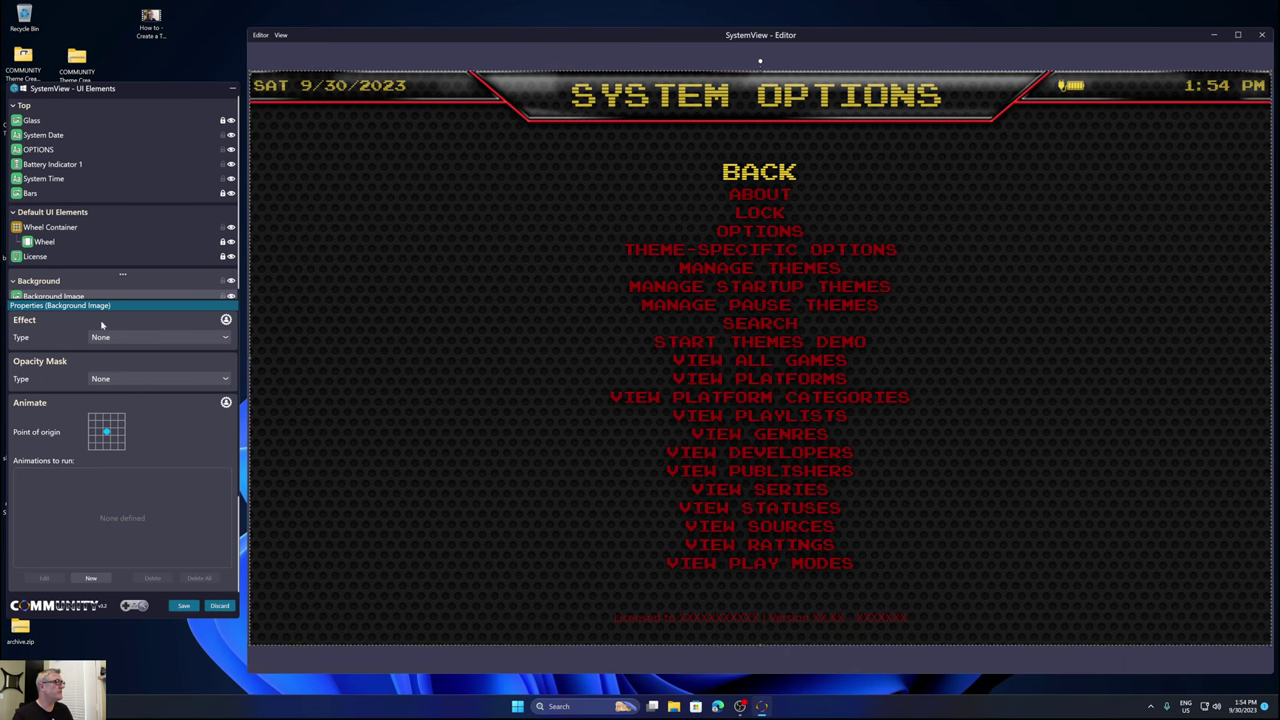
# Add a Dock just below OPTIONS in the Top group and rename it 'Battery Status'.
pyautogui.click(61, 166)
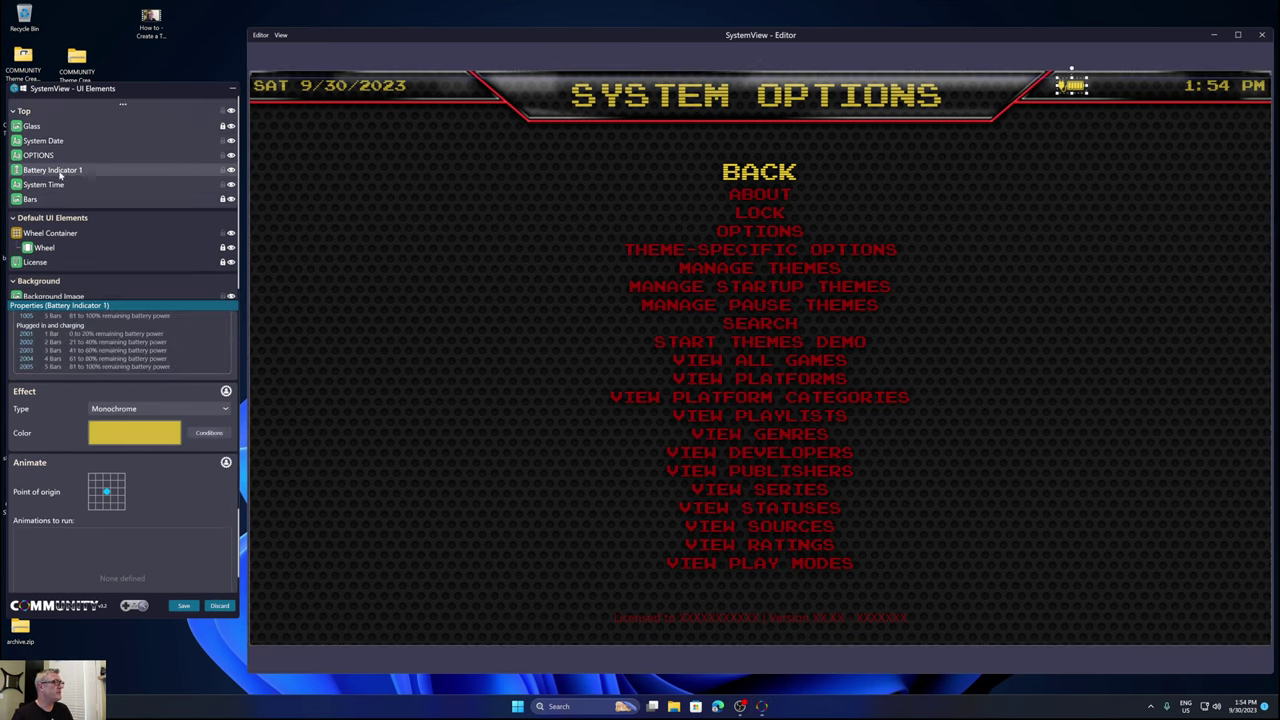
pyautogui.click(122, 104)
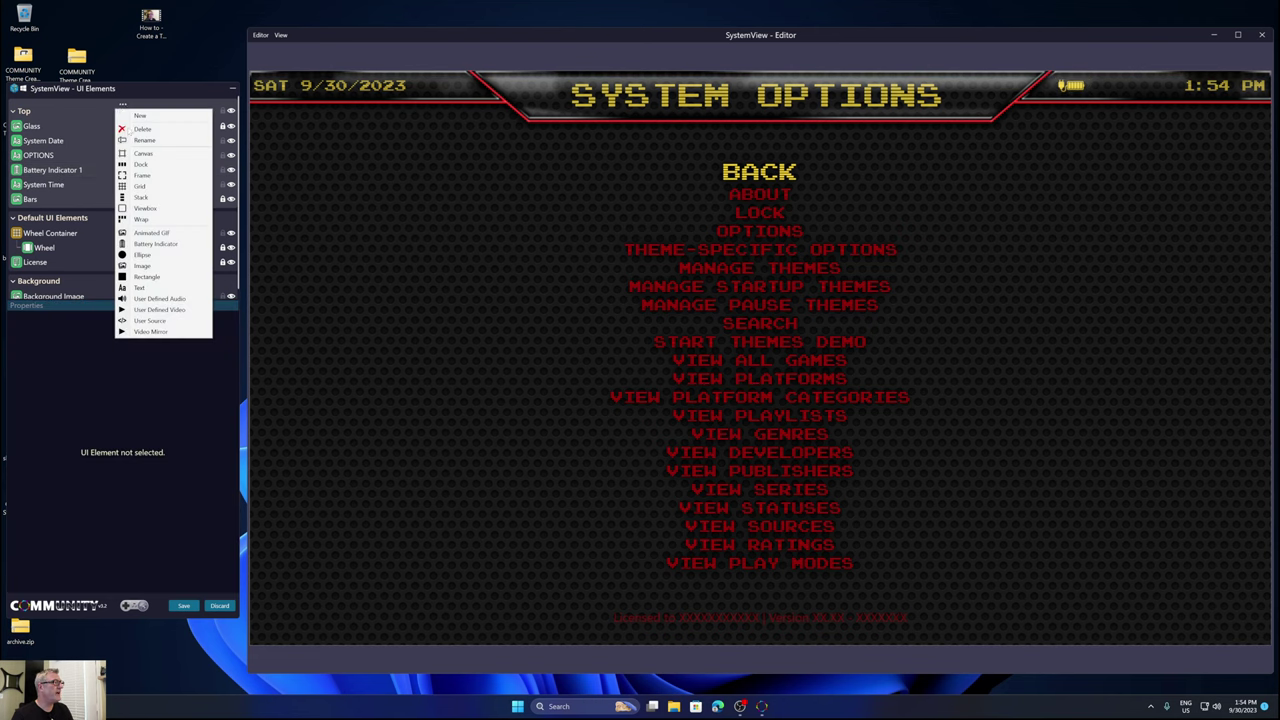
pyautogui.click(140, 165)
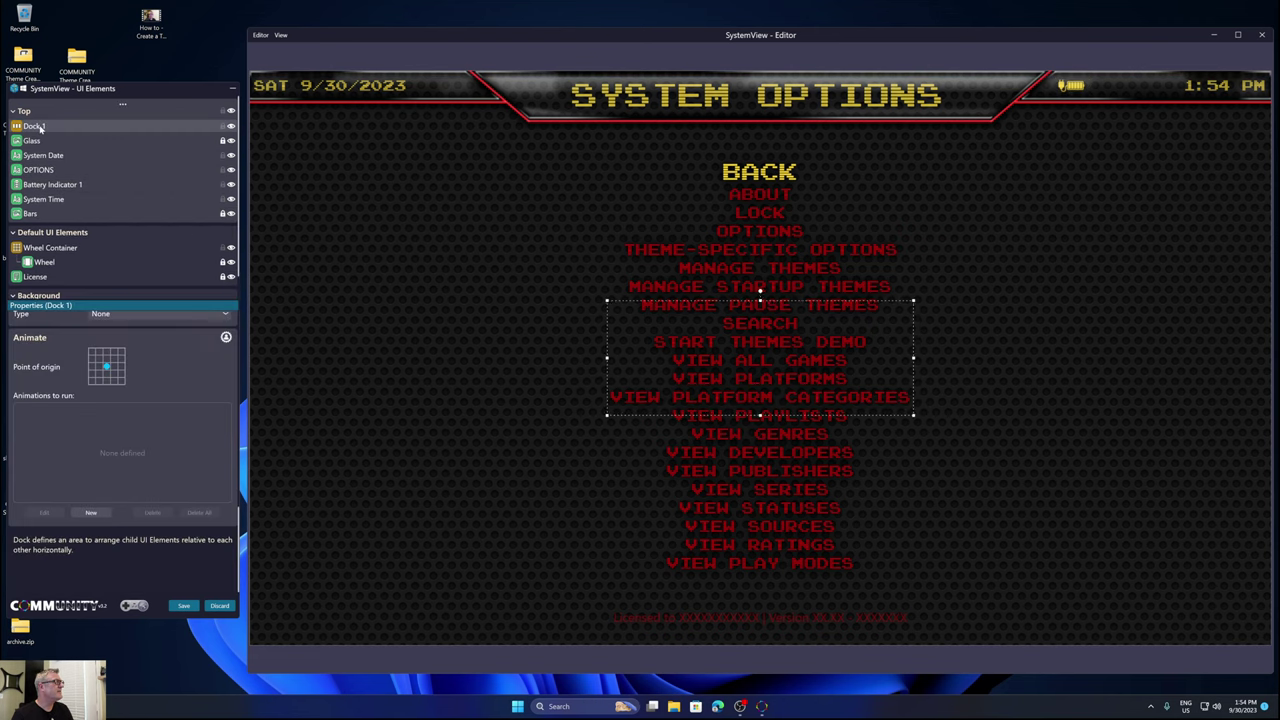
pyautogui.moveTo(65, 174); pyautogui.dragTo(30, 179)
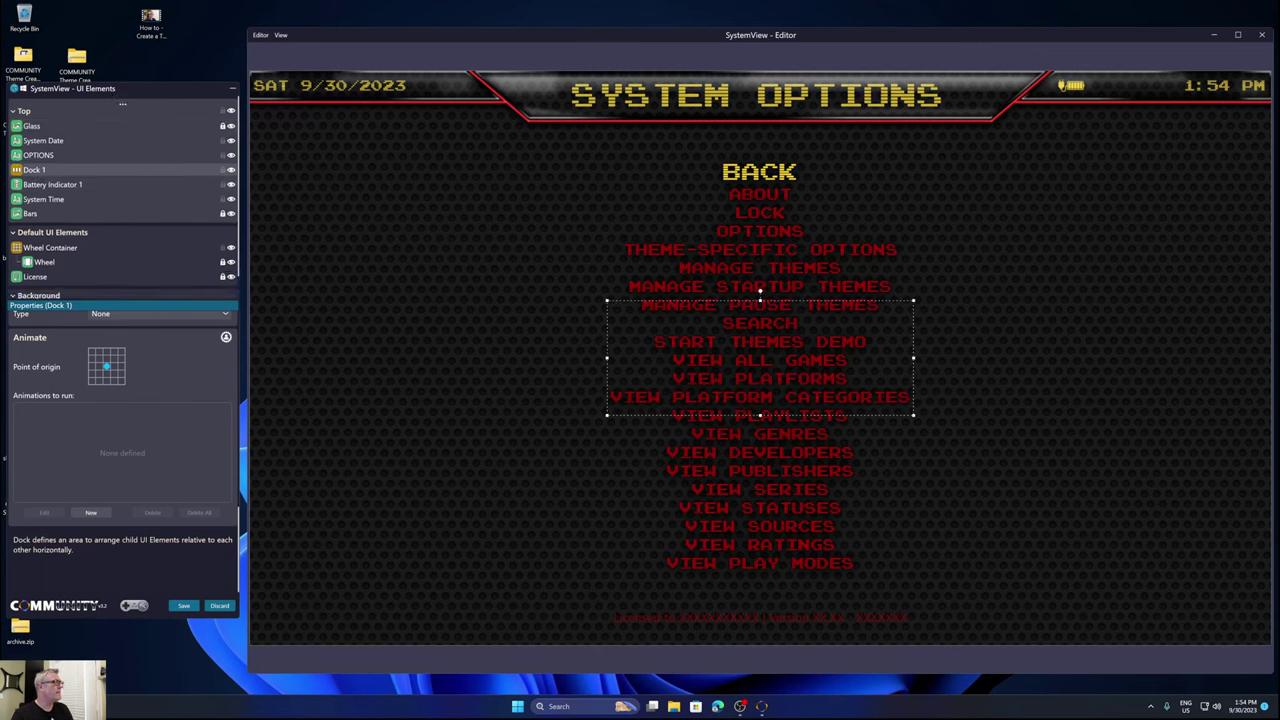
pyautogui.doubleClick(91, 175)
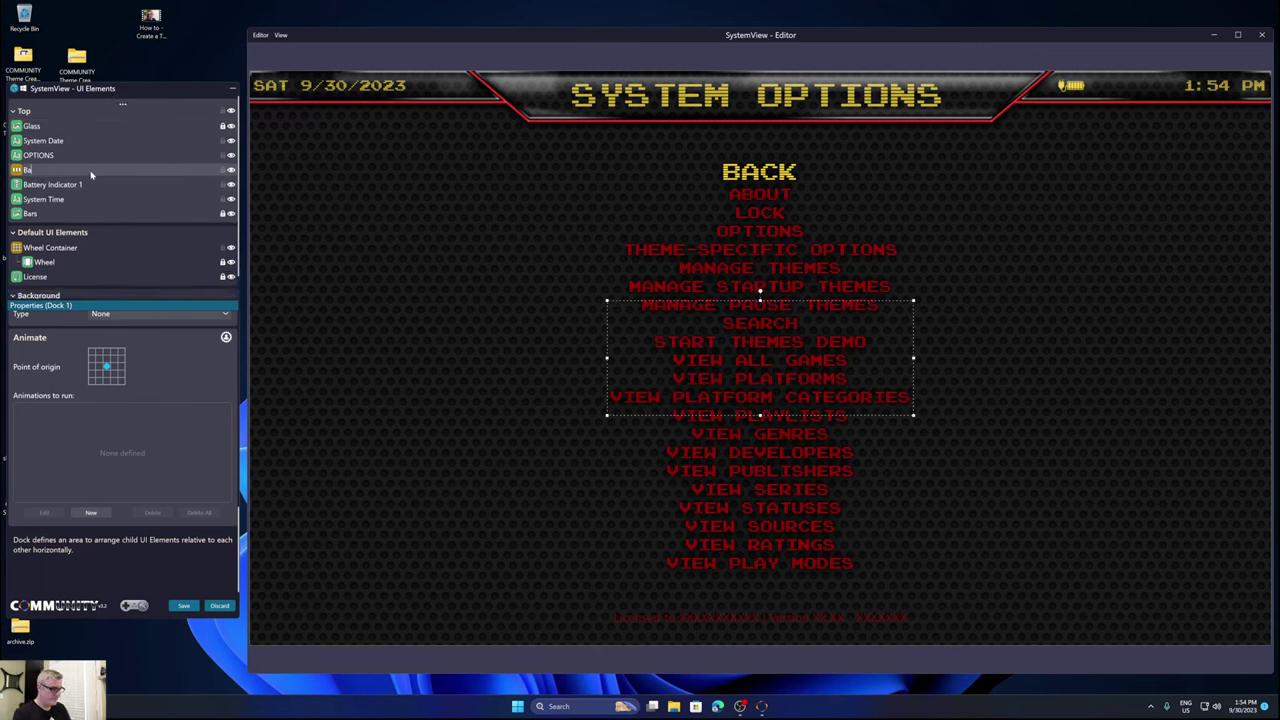
pyautogui.write('Battery')
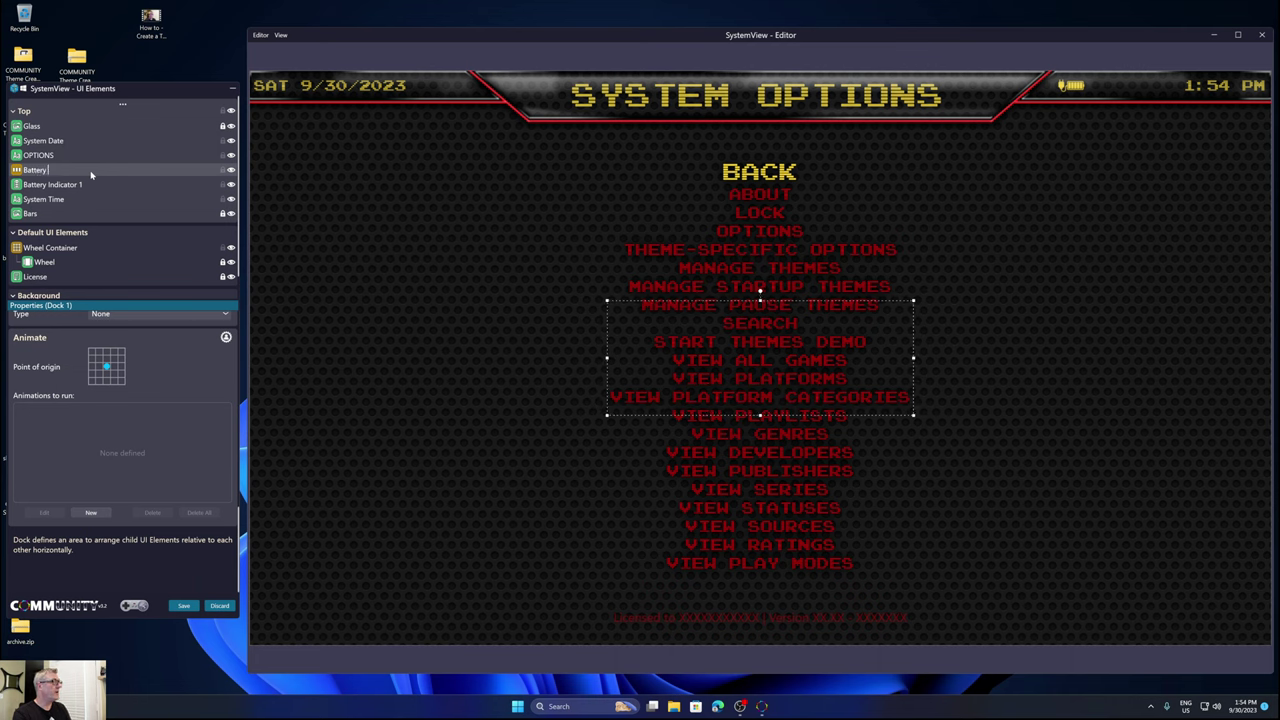
pyautogui.write(' Status')
pyautogui.press('Return')
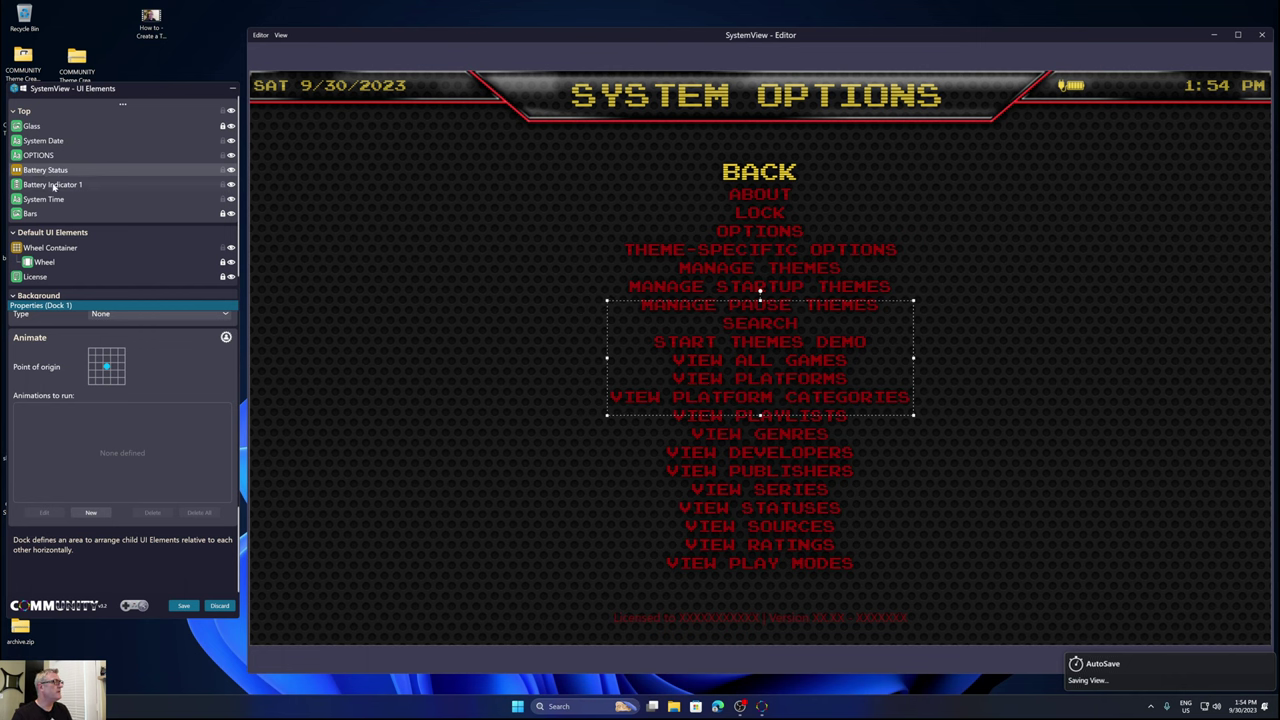
# Paste Battery Indicator 1's layout onto the Battery Status dock and nest the indicator inside it.
pyautogui.click(57, 186)
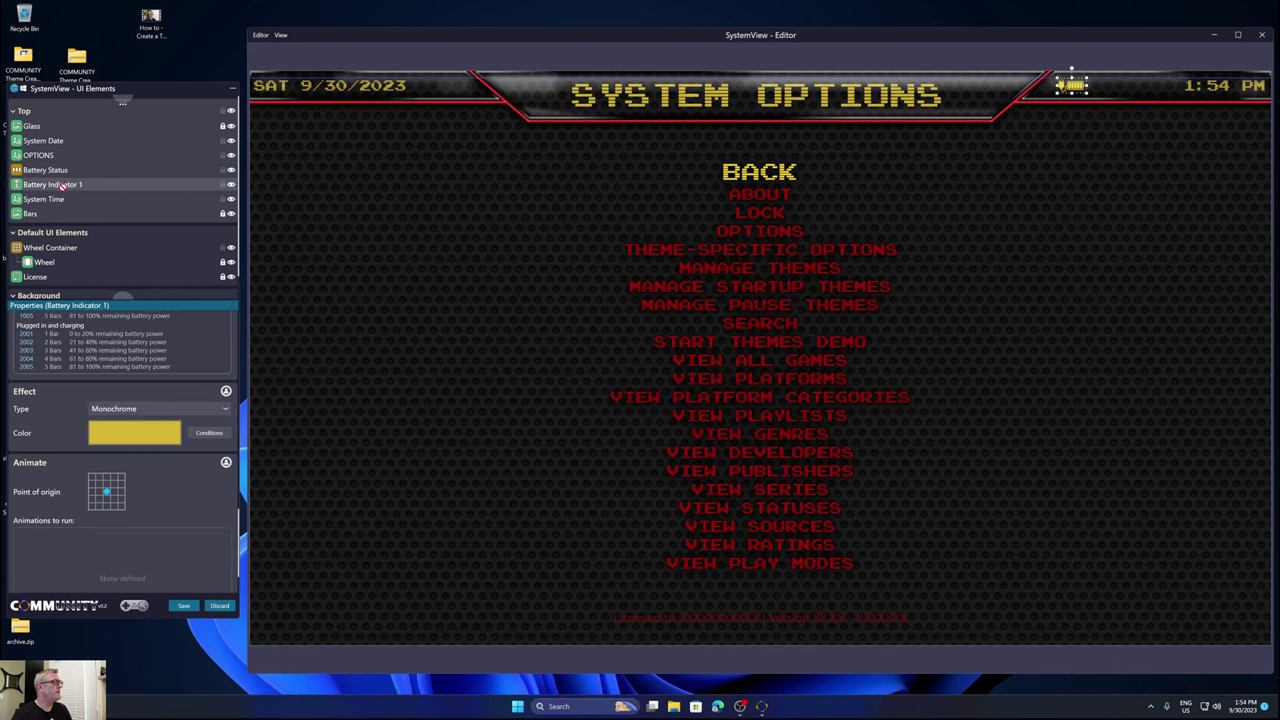
pyautogui.rightClick(62, 186)
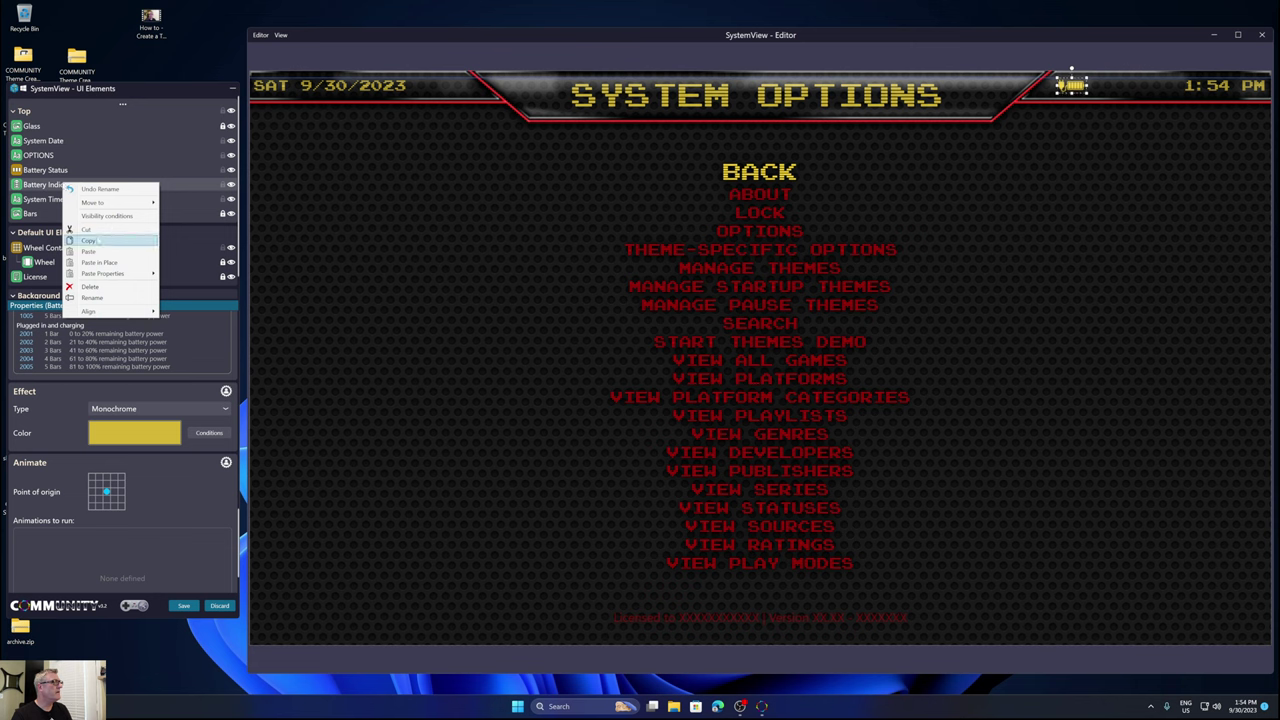
pyautogui.press('Escape')
pyautogui.rightClick(44, 172)
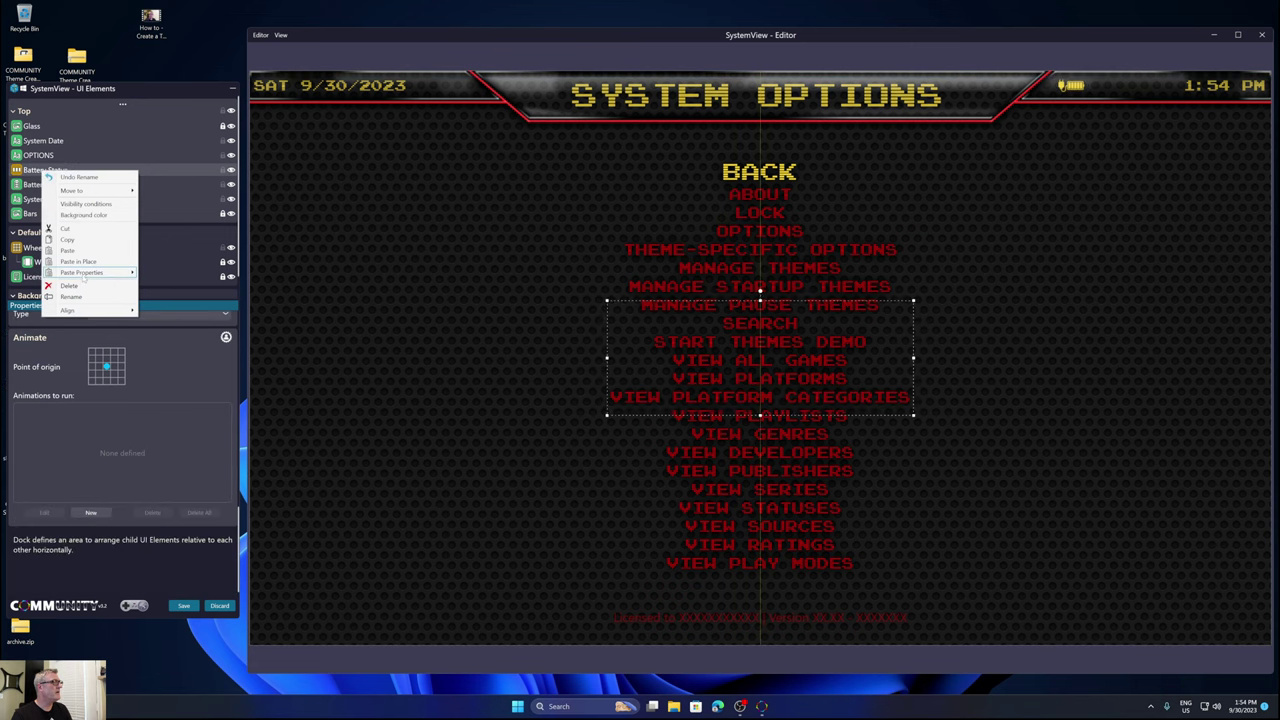
pyautogui.moveTo(100, 274)
pyautogui.click(170, 273)
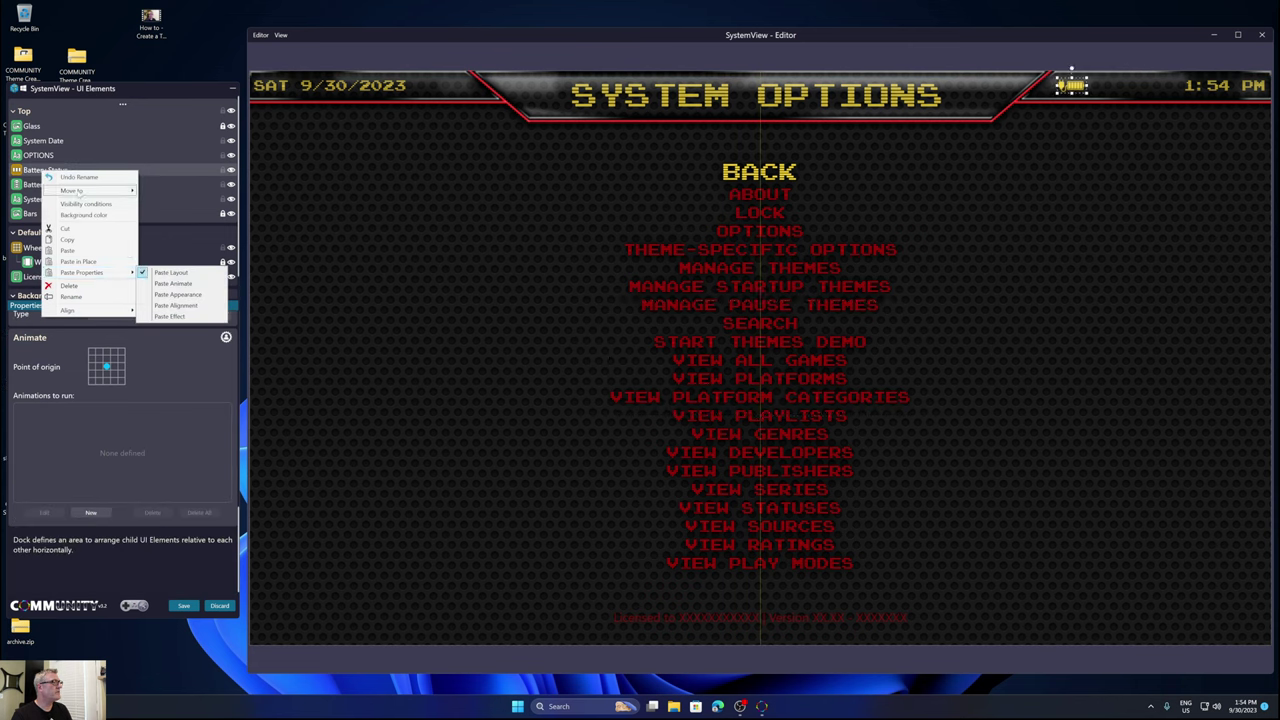
pyautogui.click(28, 186)
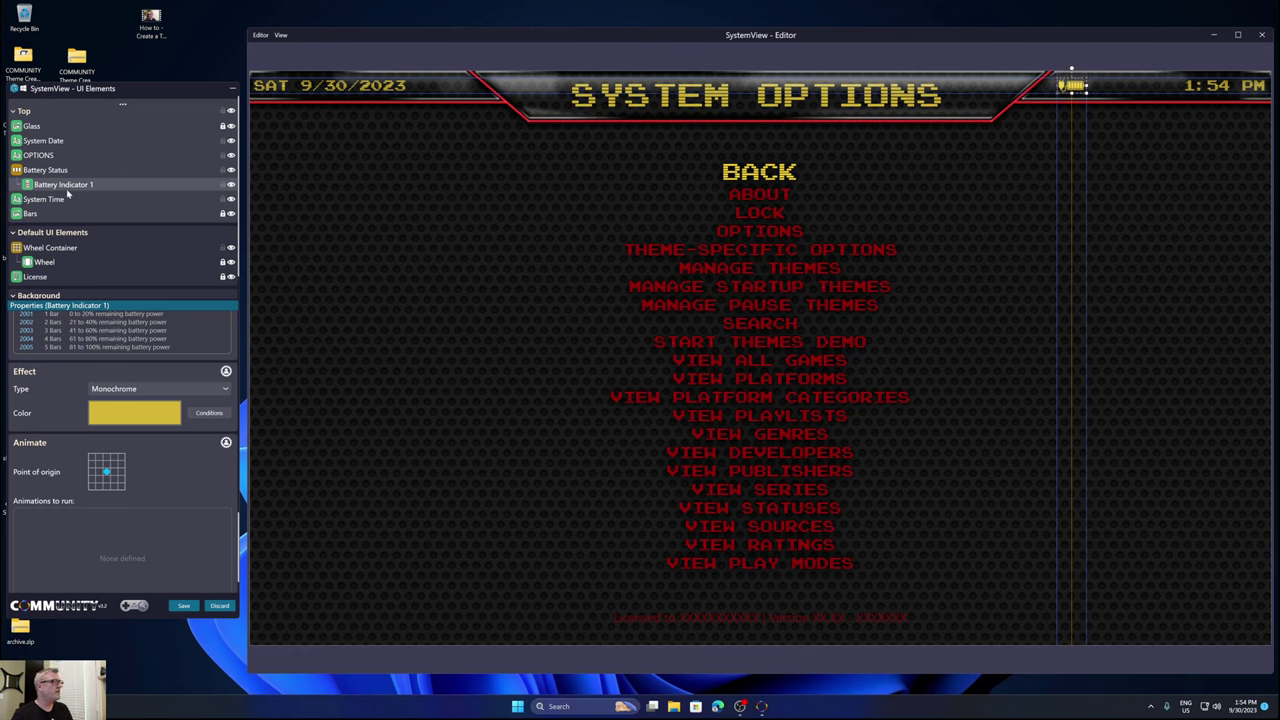
pyautogui.click(122, 104)
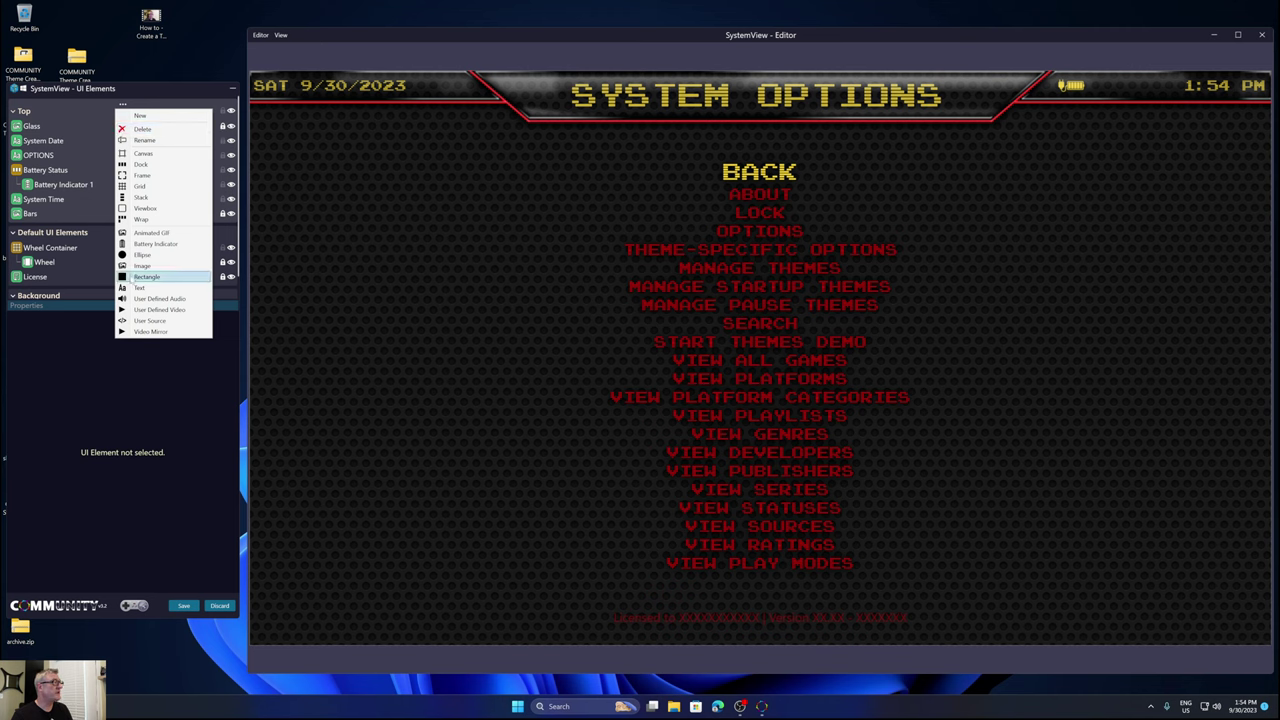
# Copy System Date and paste it in place inside Battery Status as System Date-1.
pyautogui.click(44, 140)
pyautogui.rightClick(48, 141)
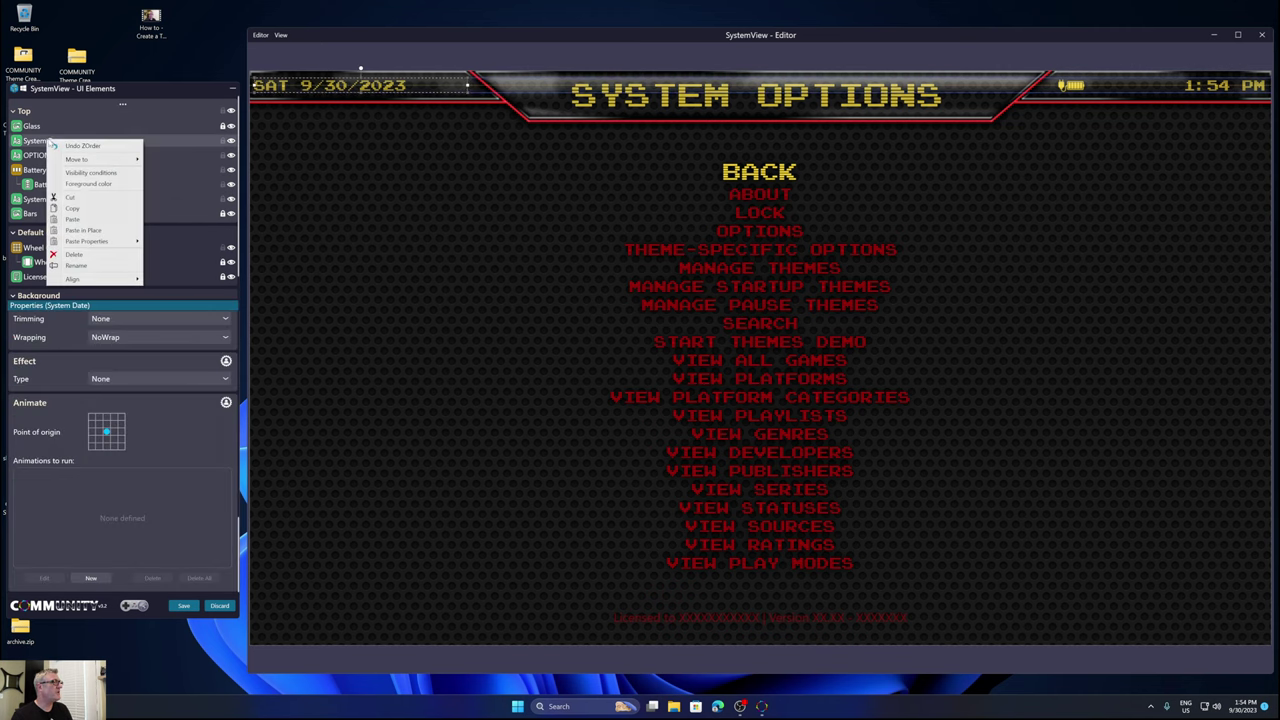
pyautogui.click(84, 209)
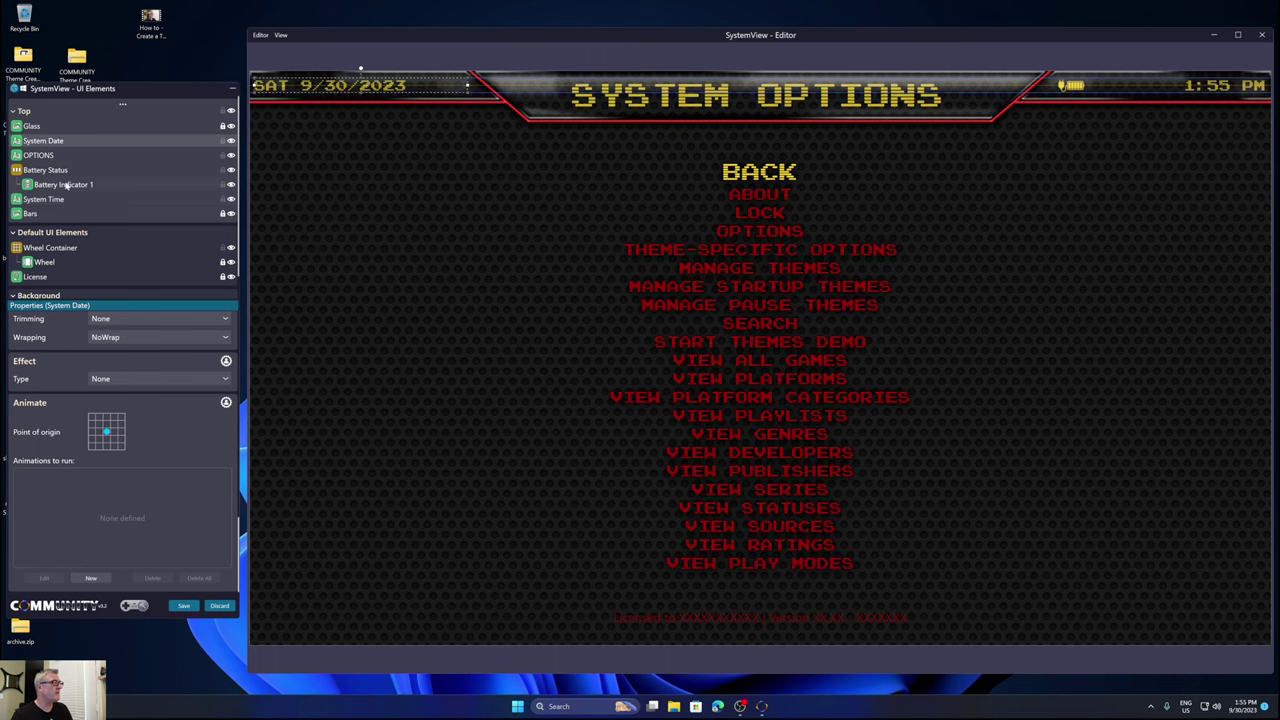
pyautogui.click(63, 185)
pyautogui.rightClick(66, 186)
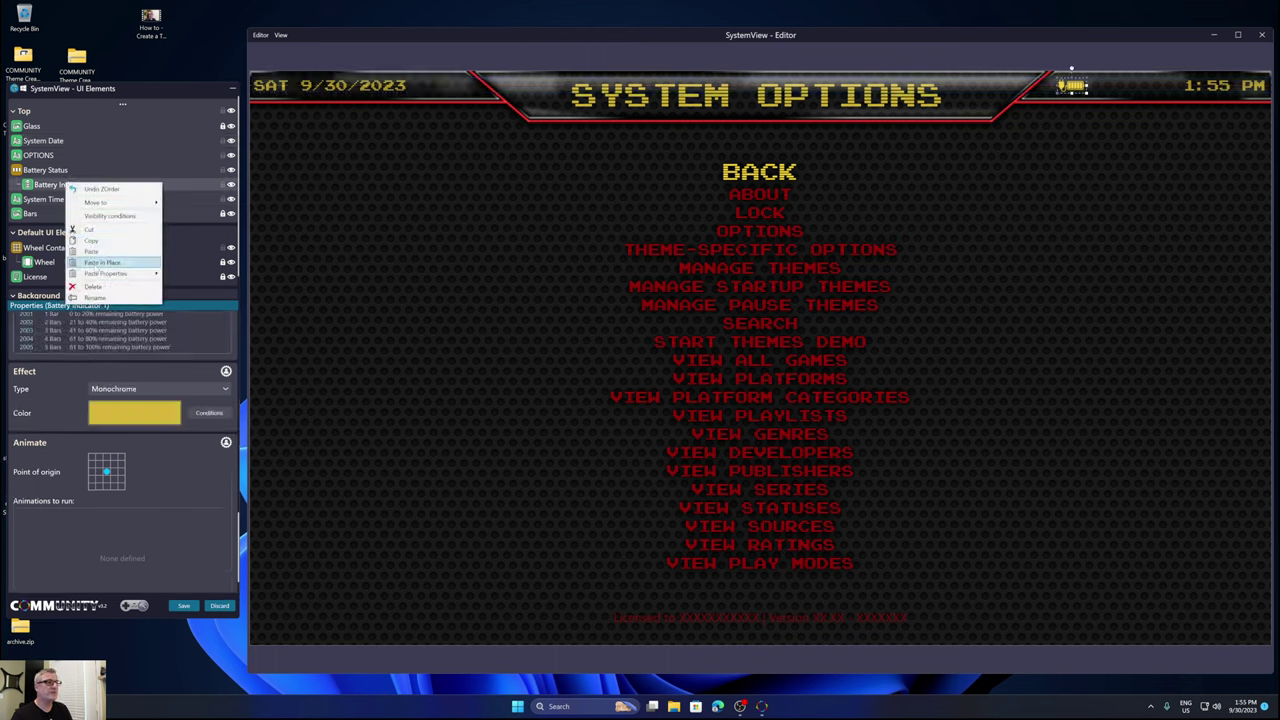
pyautogui.click(96, 263)
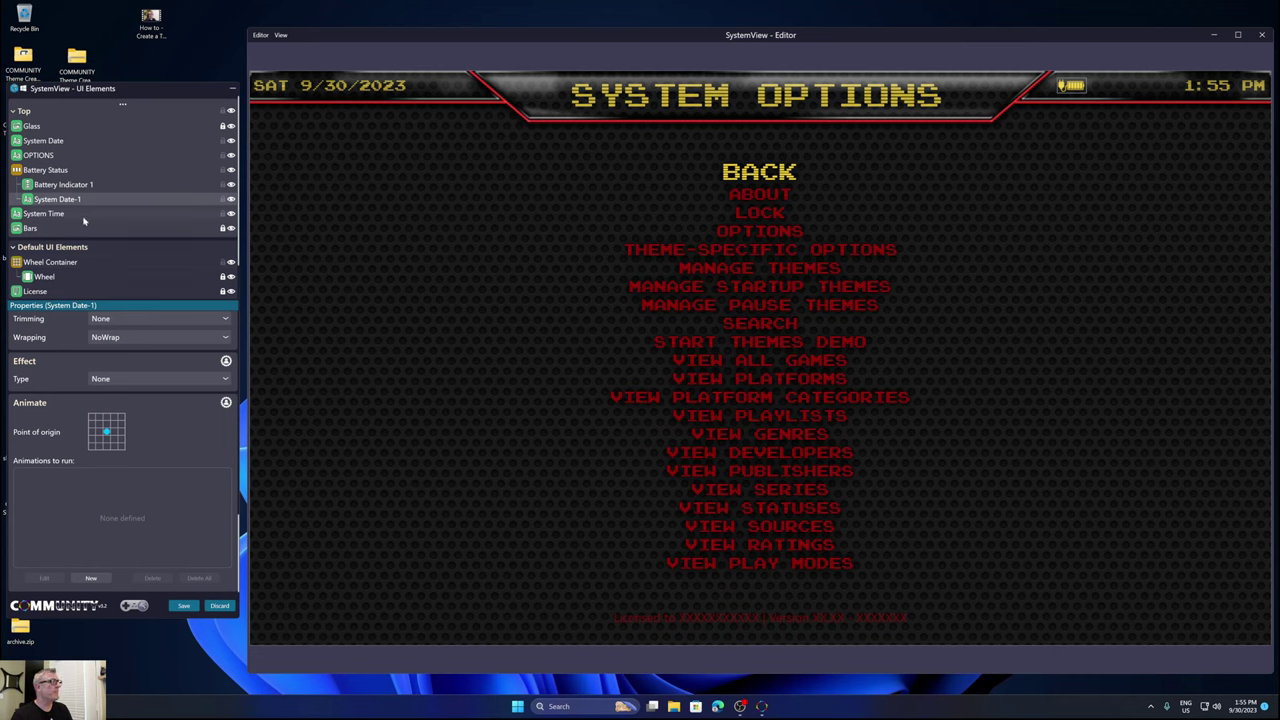
pyautogui.click(47, 171)
# Autosize the Battery Status dock's width, rename System Date-1 to 'Battery %', and autosize its width too.
pyautogui.scroll(10, 72, 317)
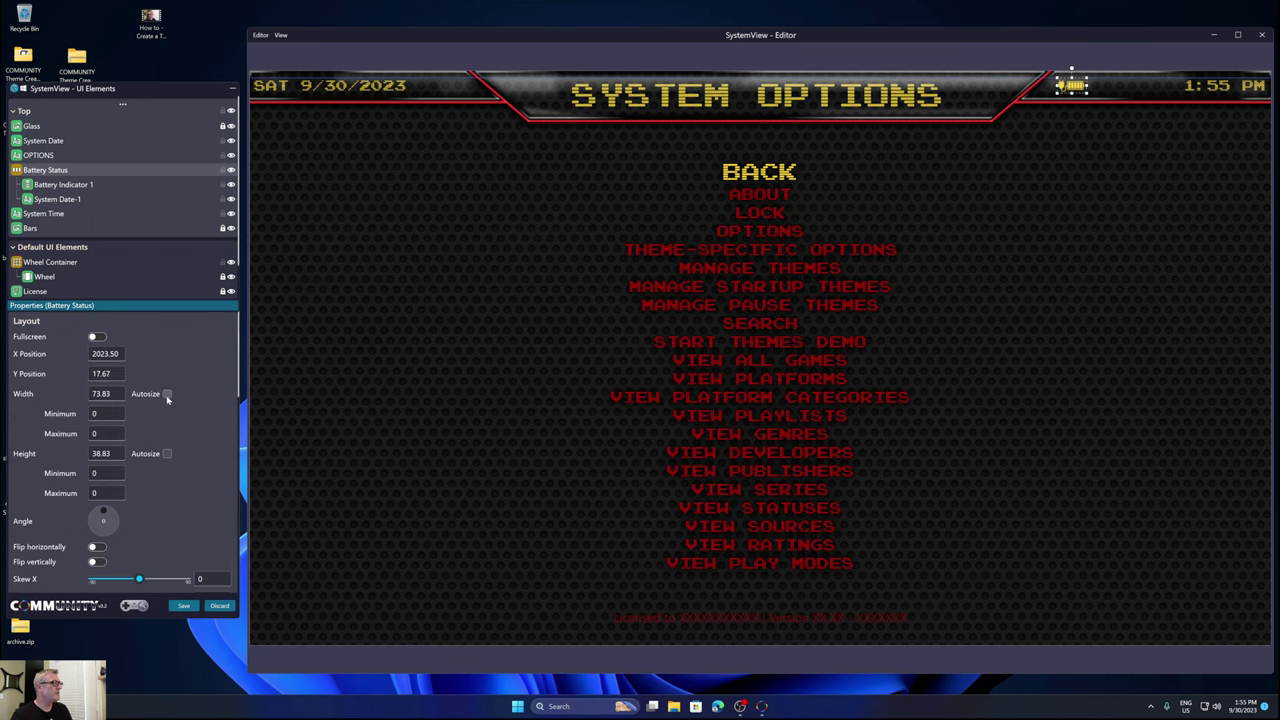
pyautogui.click(167, 395)
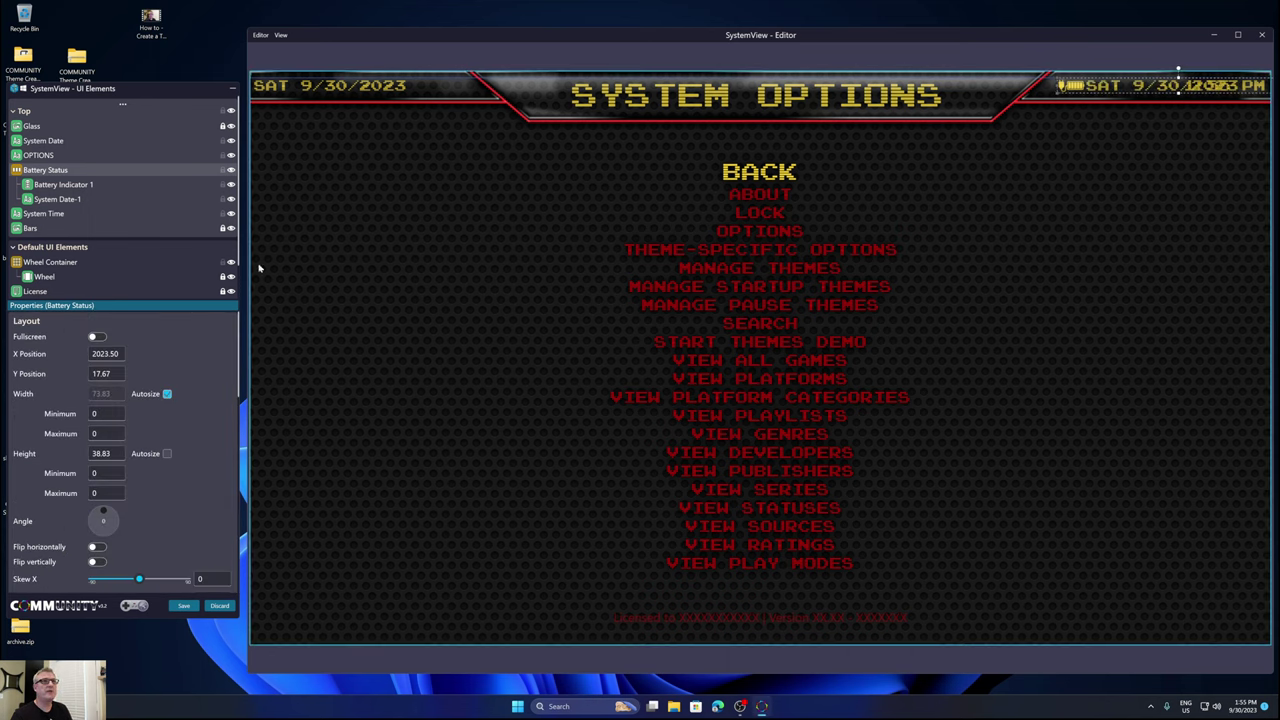
pyautogui.click(69, 200)
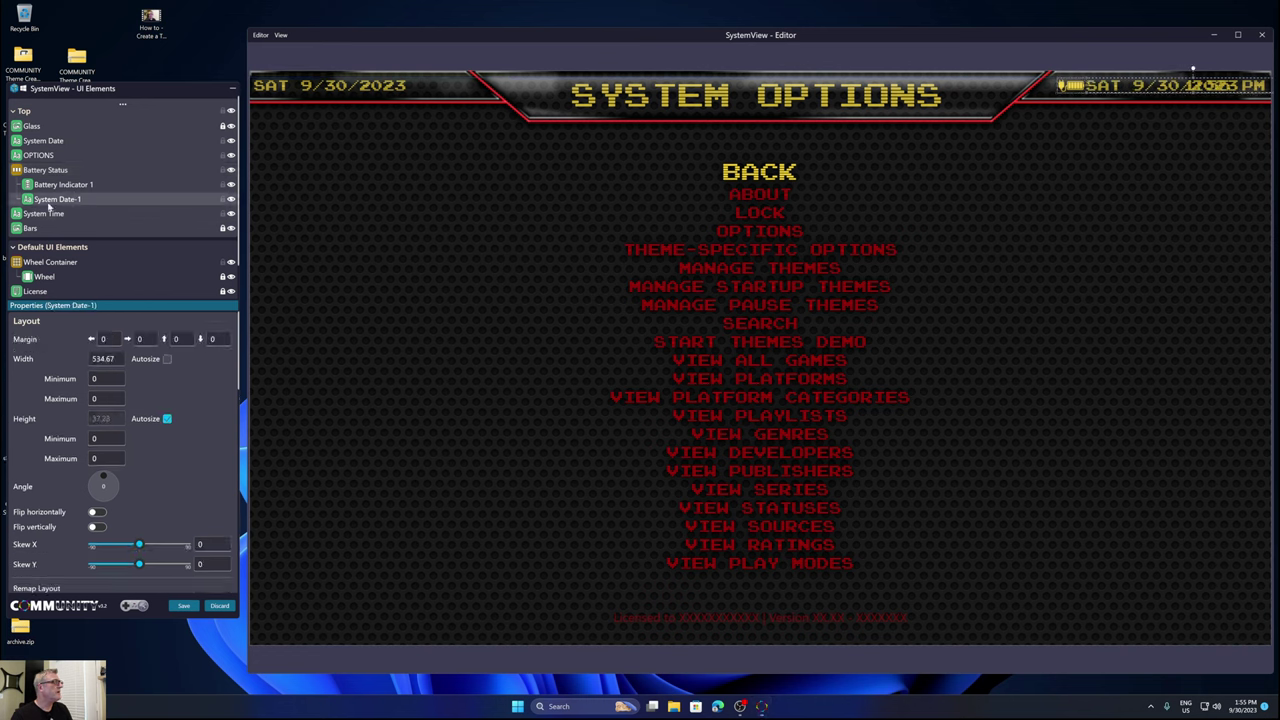
pyautogui.write('B')
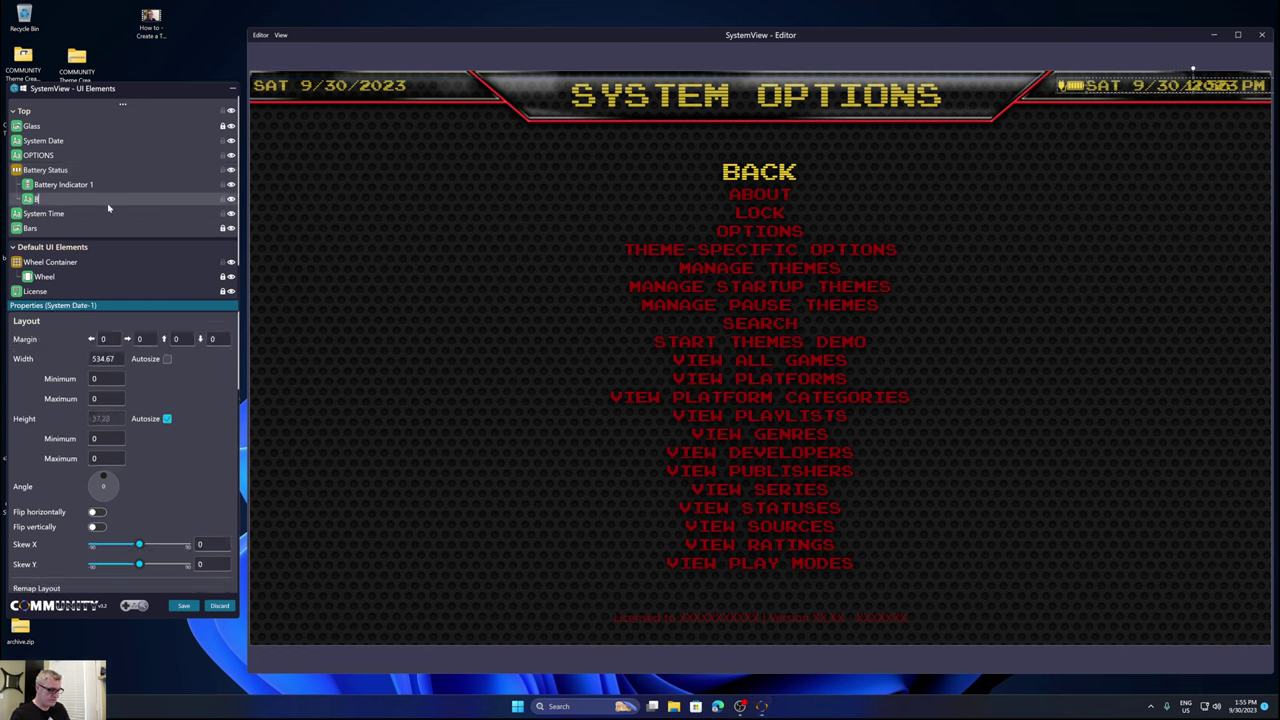
pyautogui.write('attery')
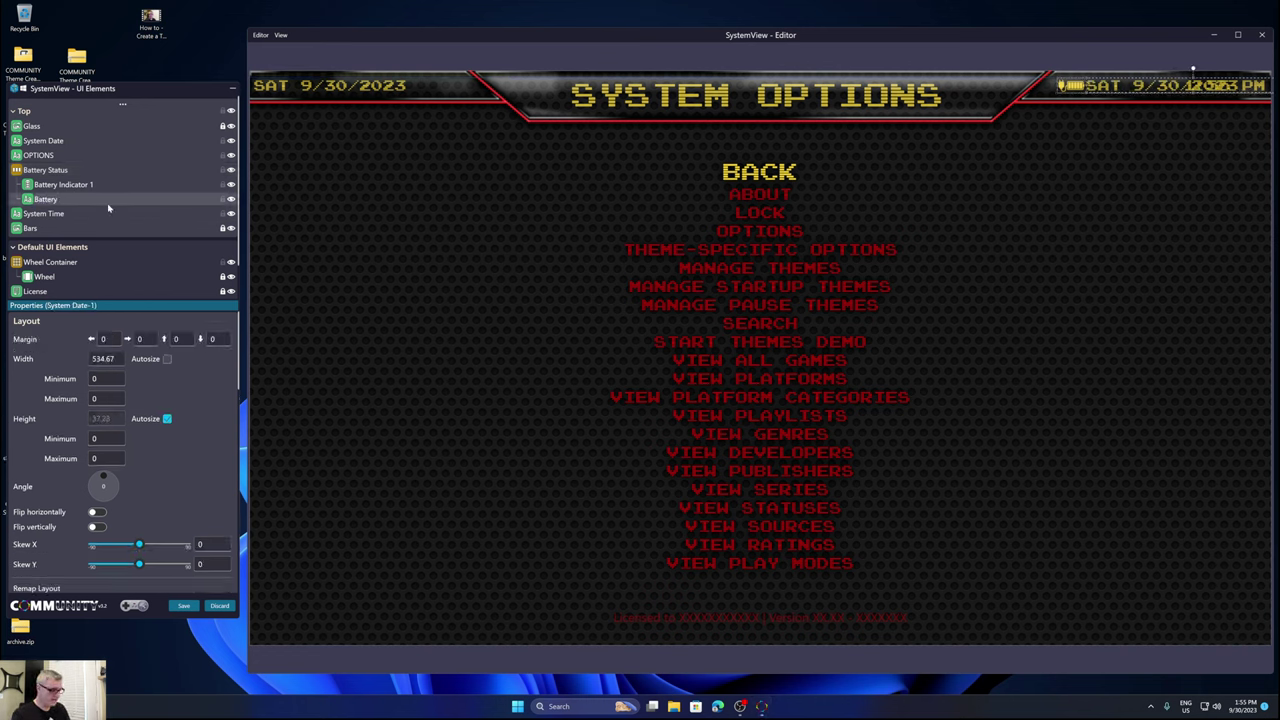
pyautogui.write(' %')
pyautogui.press('Return')
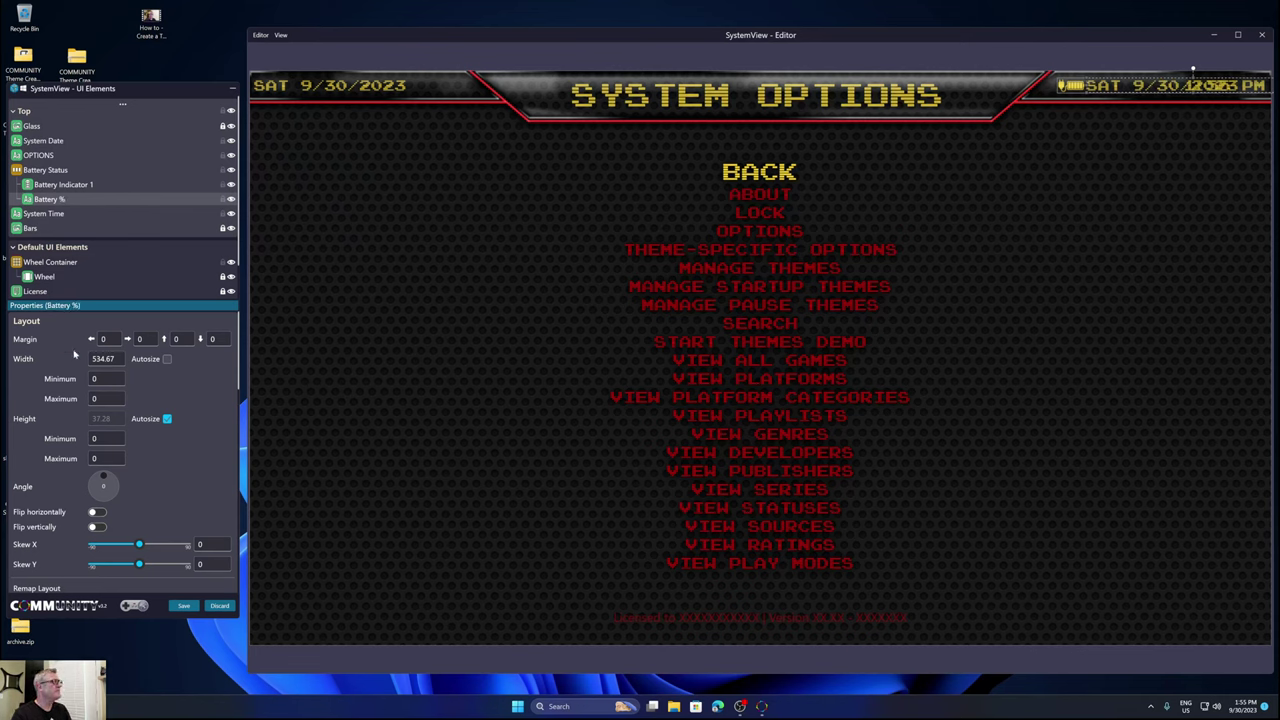
pyautogui.scroll(-1, 54, 419)
pyautogui.scroll(1, 54, 419)
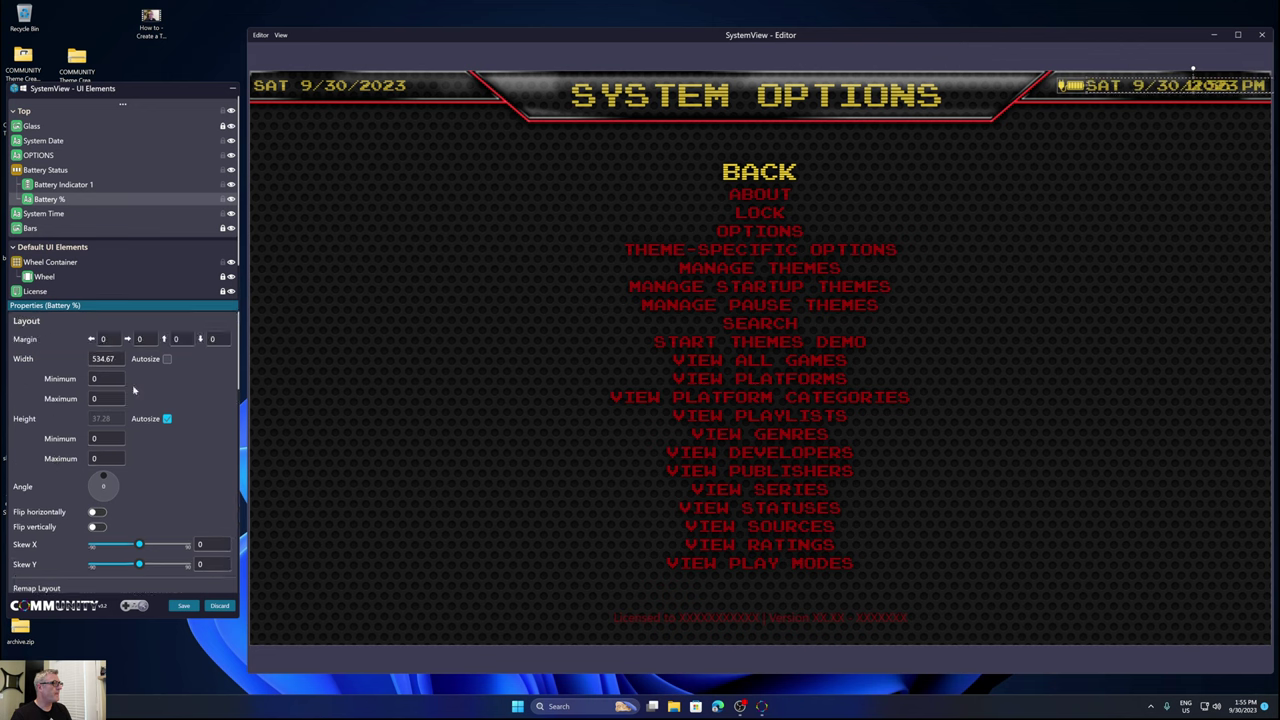
pyautogui.click(166, 358)
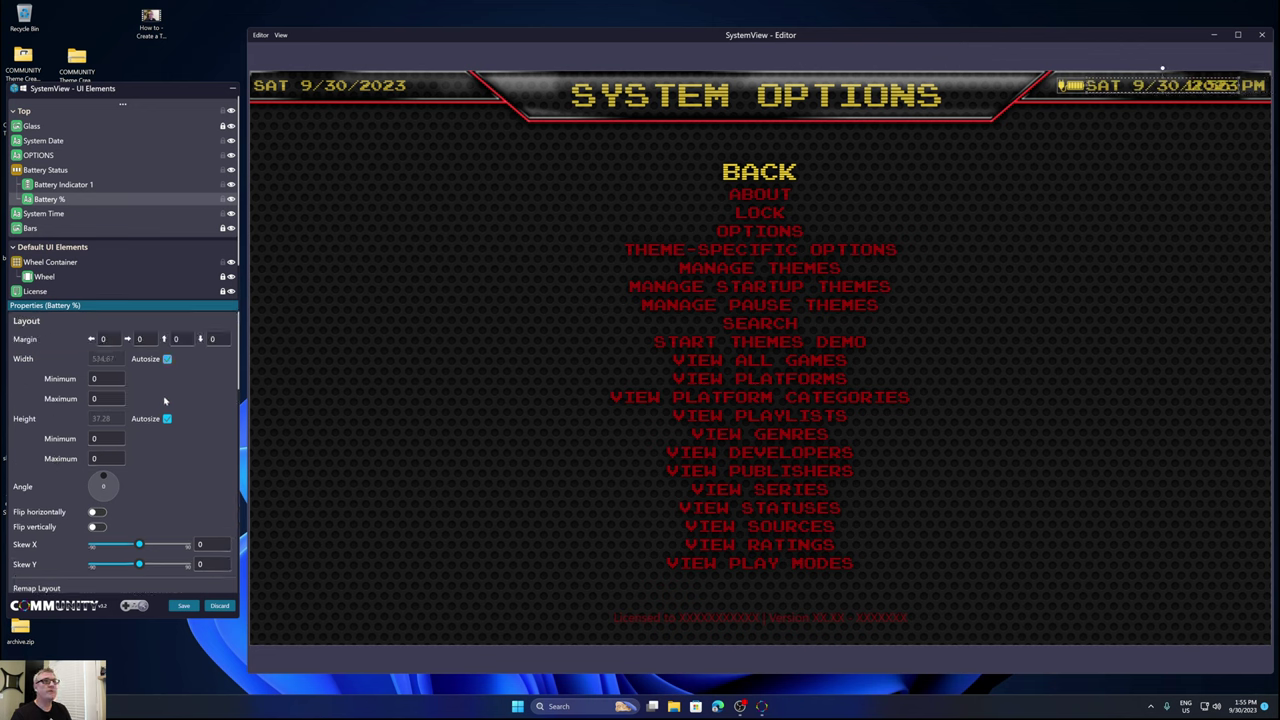
pyautogui.scroll(-4, 43, 464)
pyautogui.scroll(-5, 43, 464)
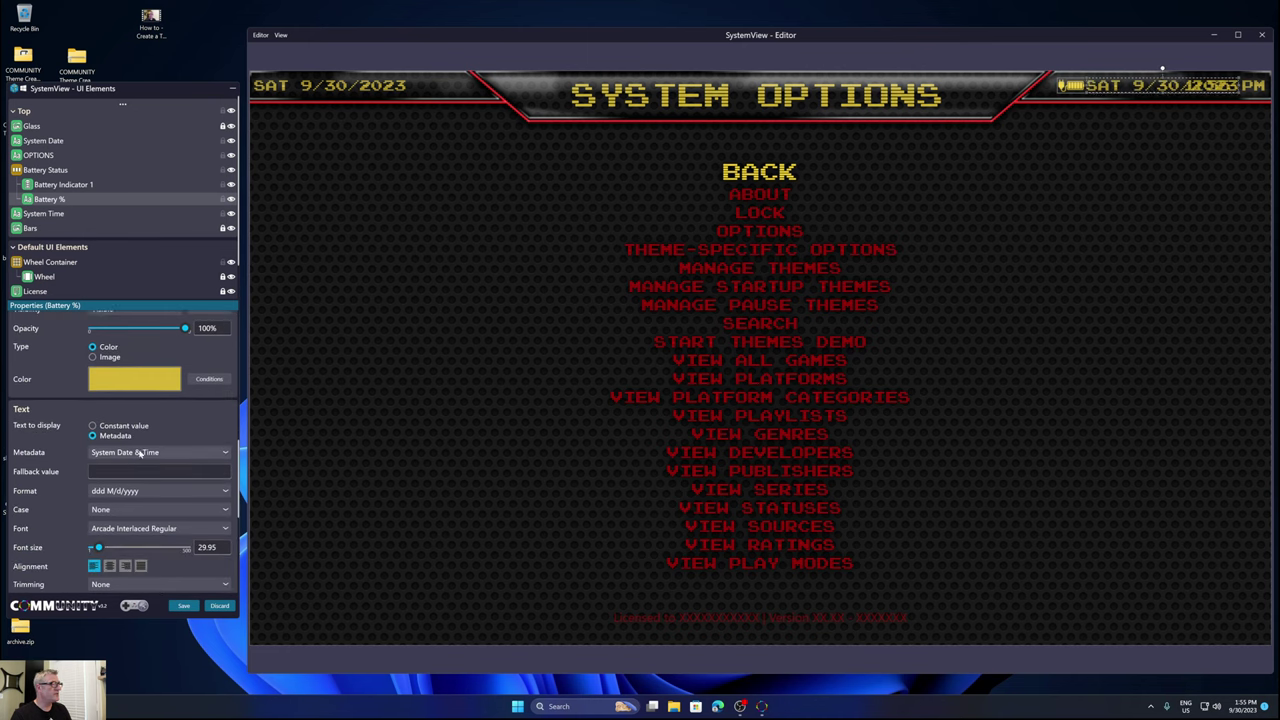
# Make Battery % display the 'Battery Percentage with % sign' metadata, with 100% as fallback value.
pyautogui.click(130, 453)
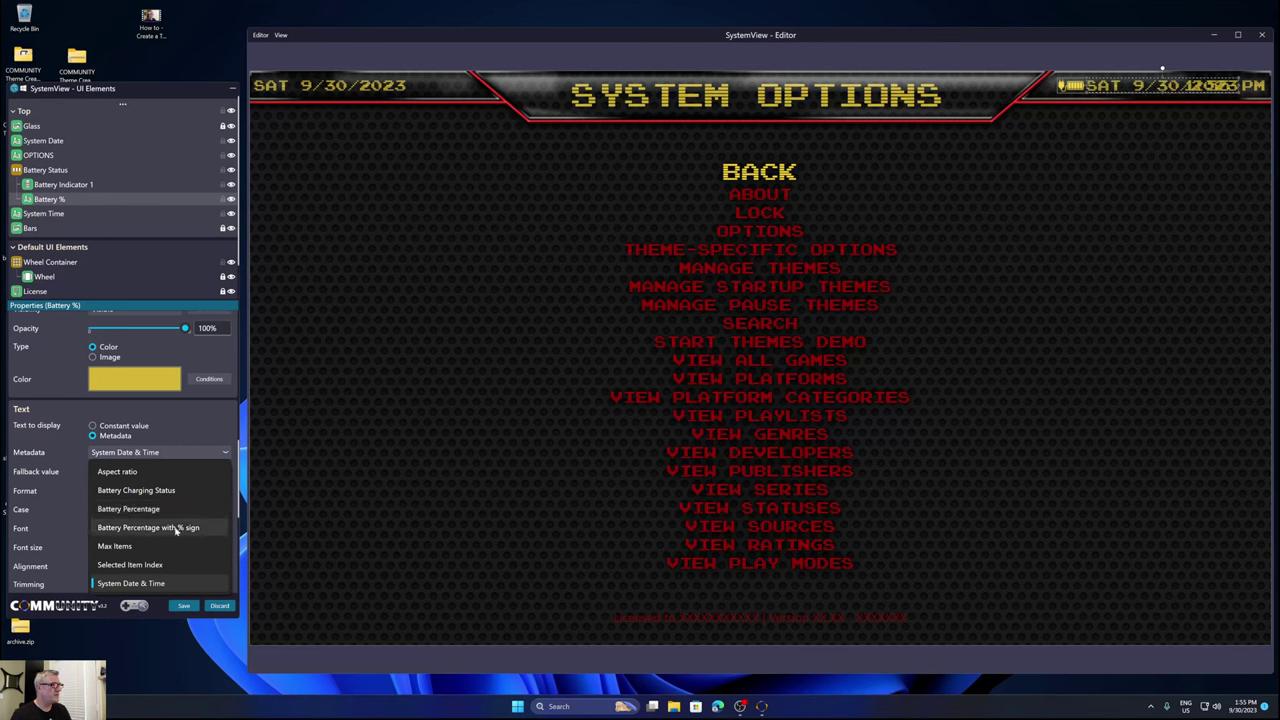
pyautogui.click(176, 528)
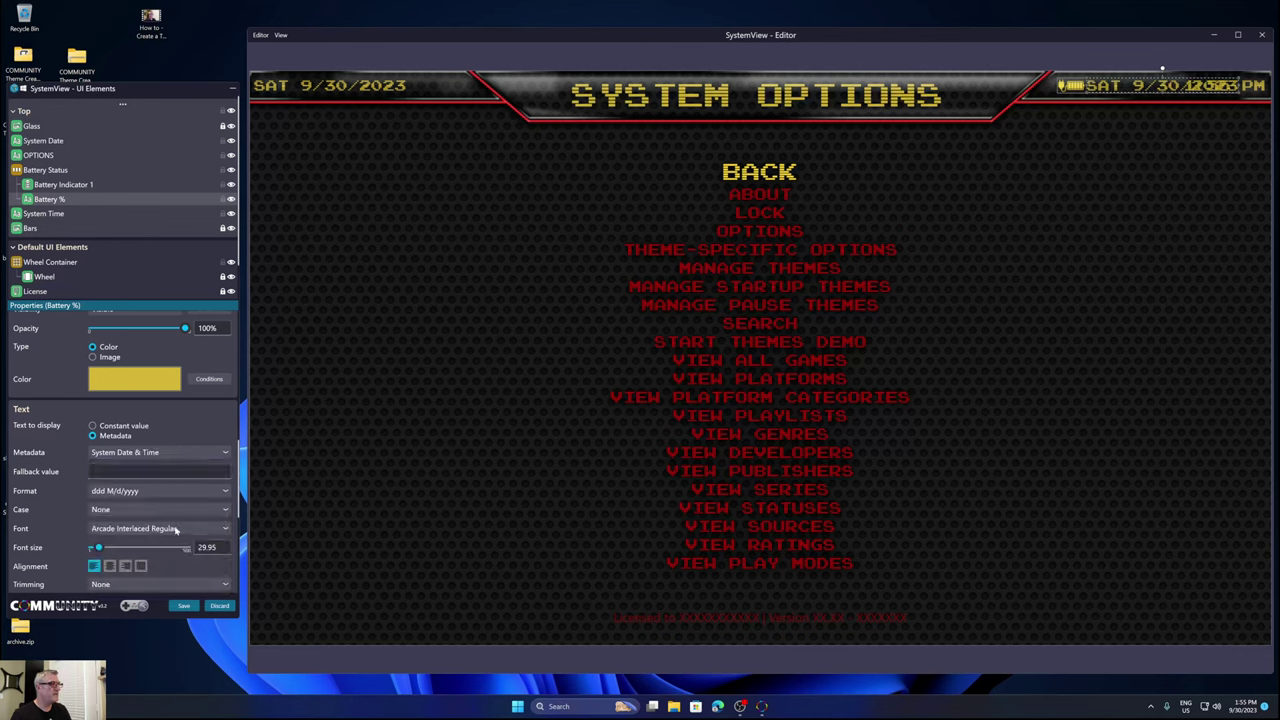
pyautogui.click(160, 471)
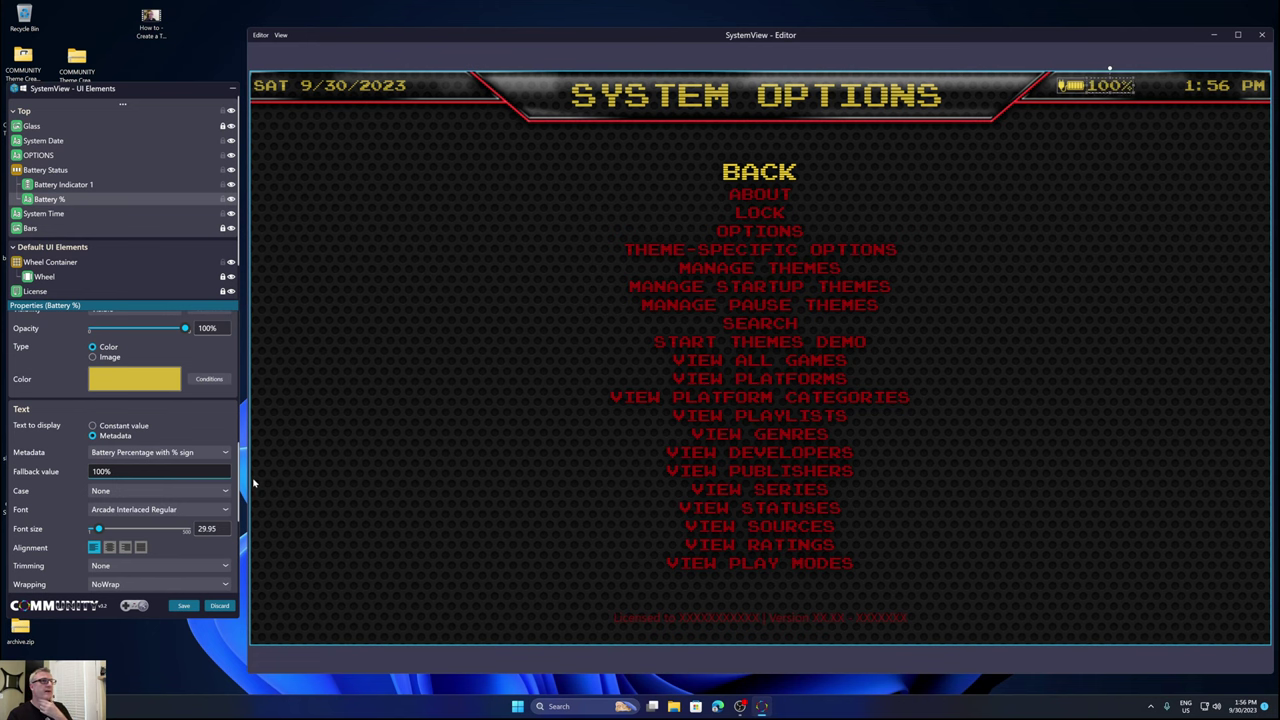
# Reduce the Battery % text's font size from 29.95 to 16.
pyautogui.scroll(6, 1115, 95)
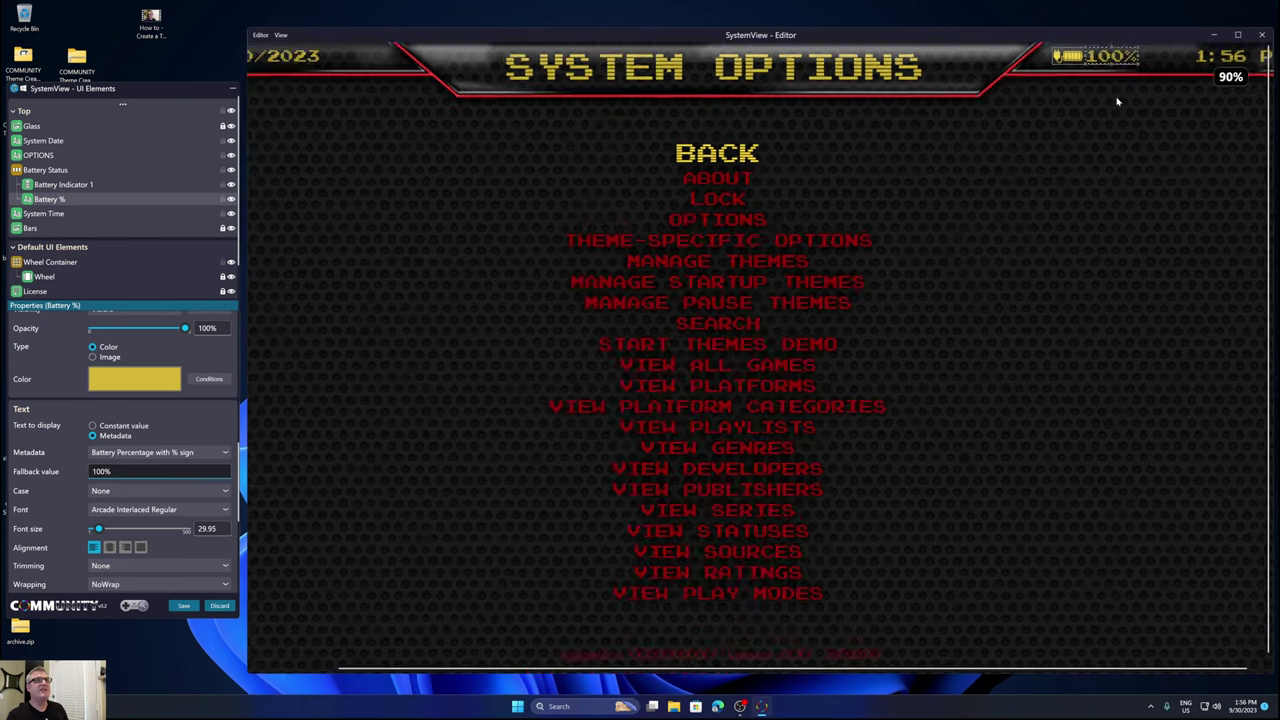
pyautogui.scroll(4, 1112, 52)
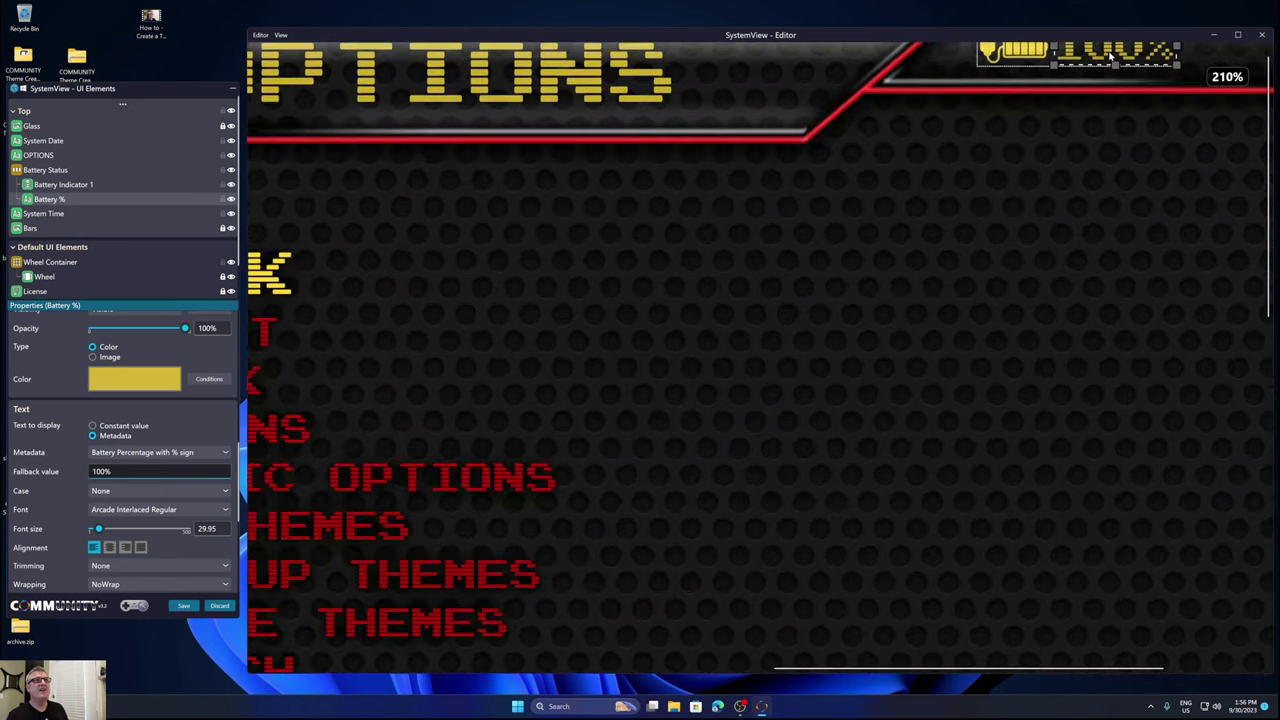
pyautogui.scroll(1, 1108, 55)
pyautogui.scroll(4, 1108, 52)
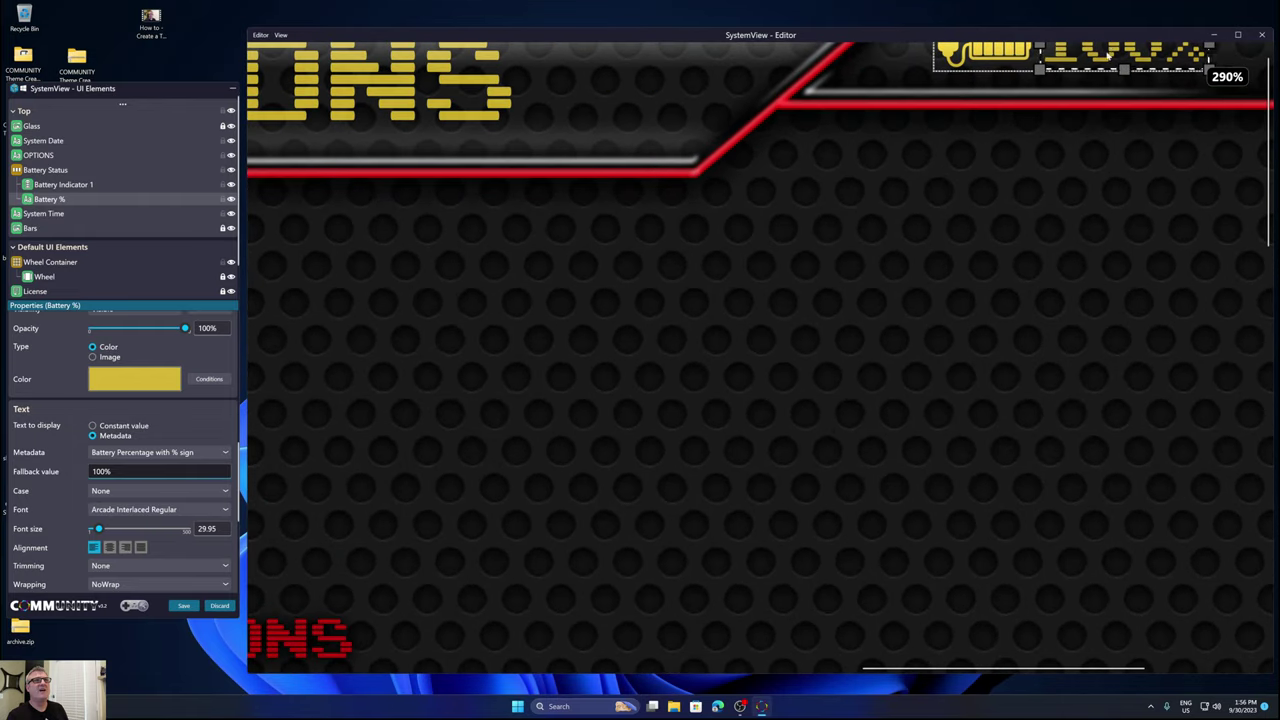
pyautogui.scroll(4, 1120, 48)
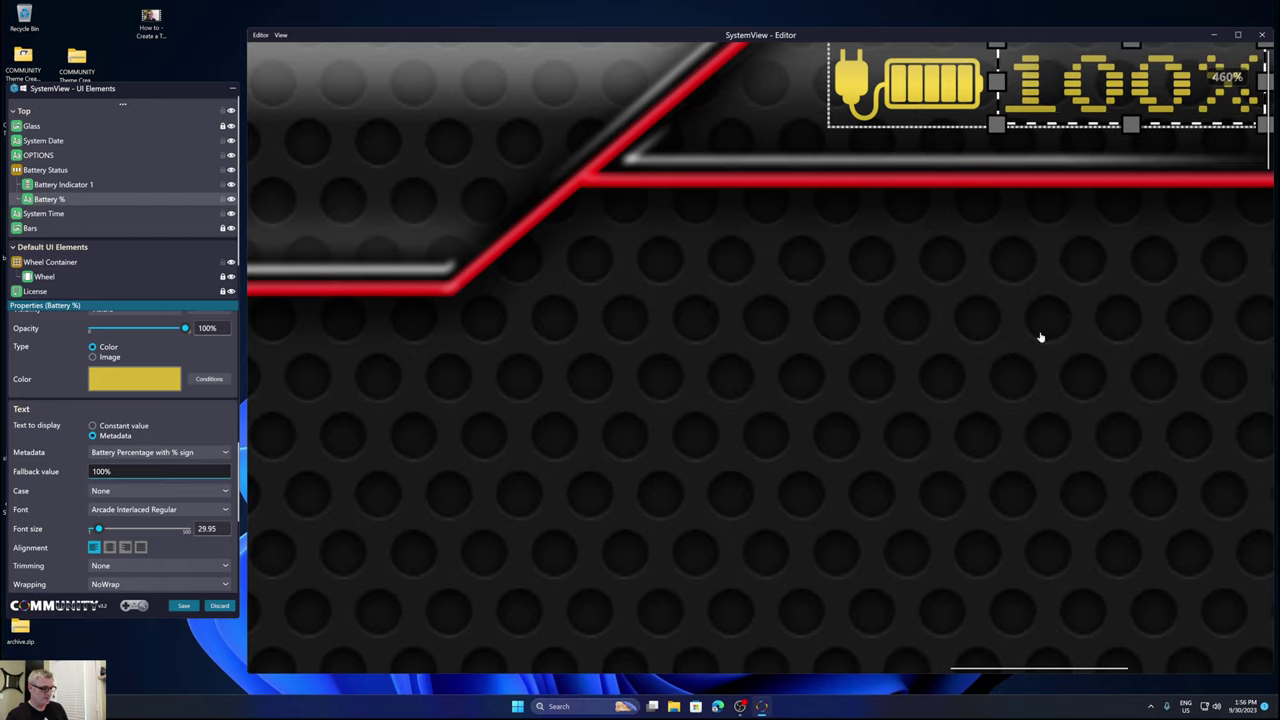
pyautogui.moveTo(960, 337); pyautogui.dragTo(710, 377)
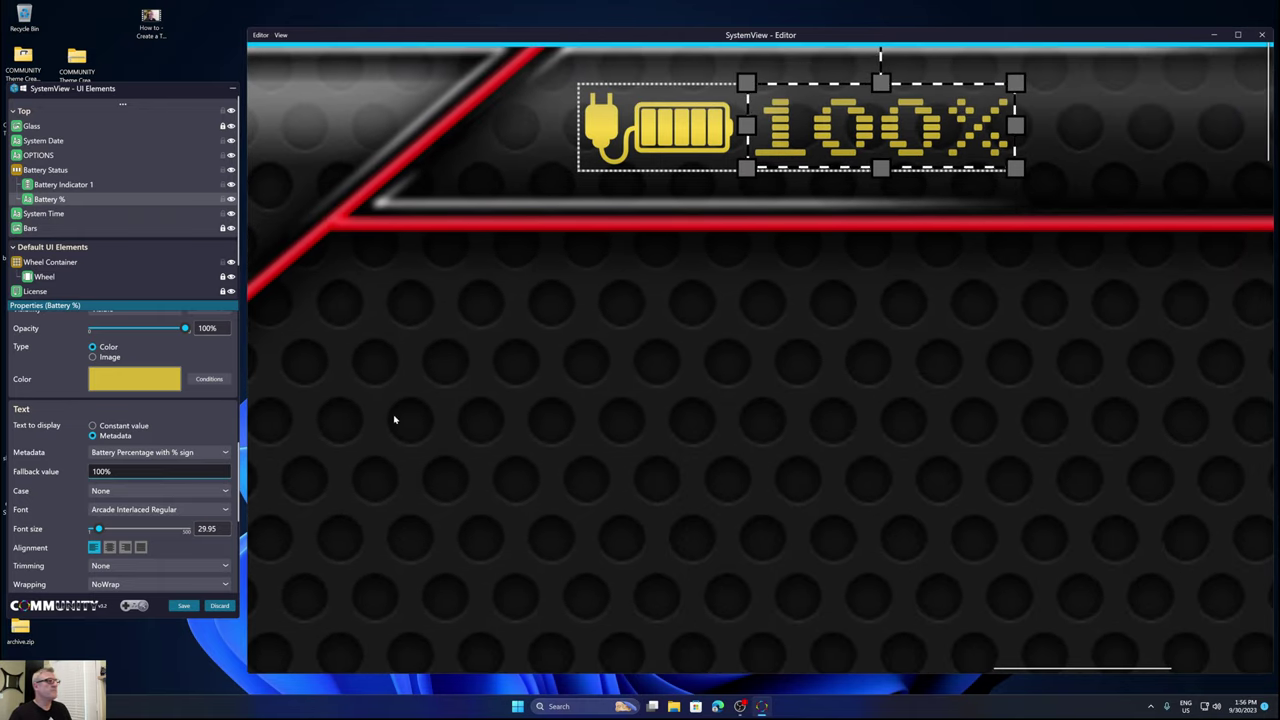
pyautogui.scroll(-4, 57, 481)
pyautogui.scroll(2, 57, 481)
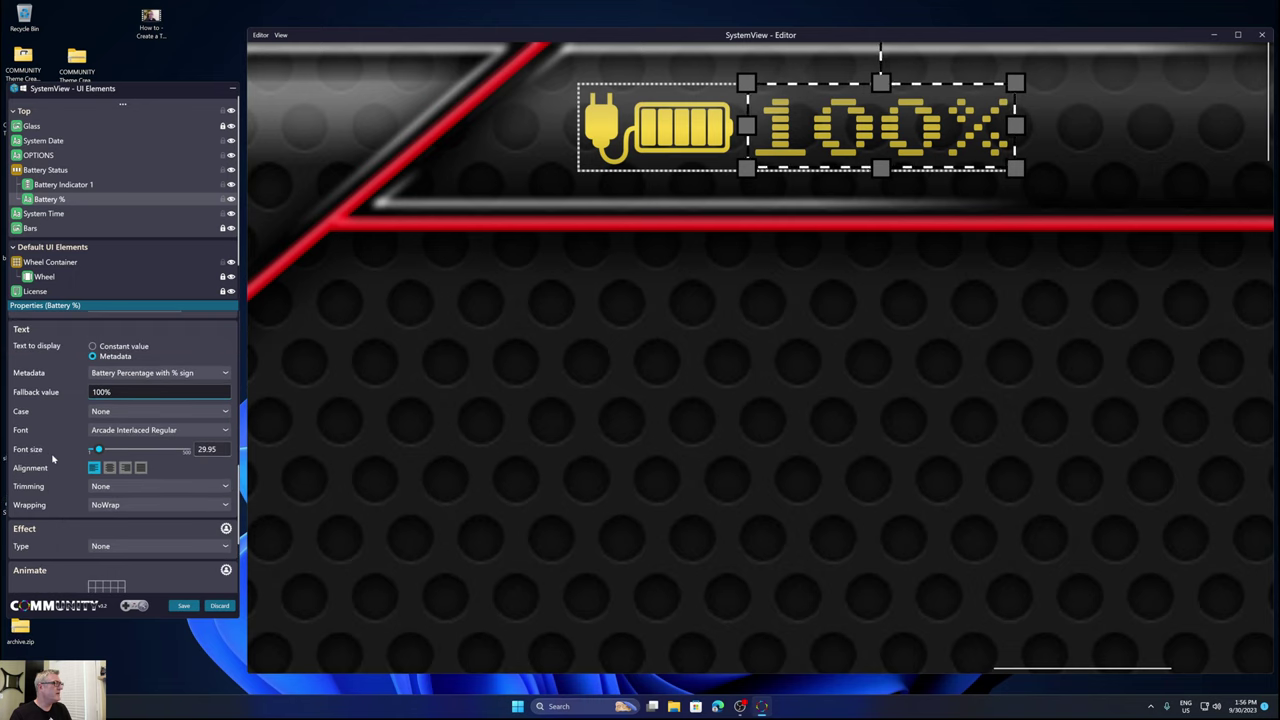
pyautogui.click(198, 452)
pyautogui.write('16')
pyautogui.press('Tab')
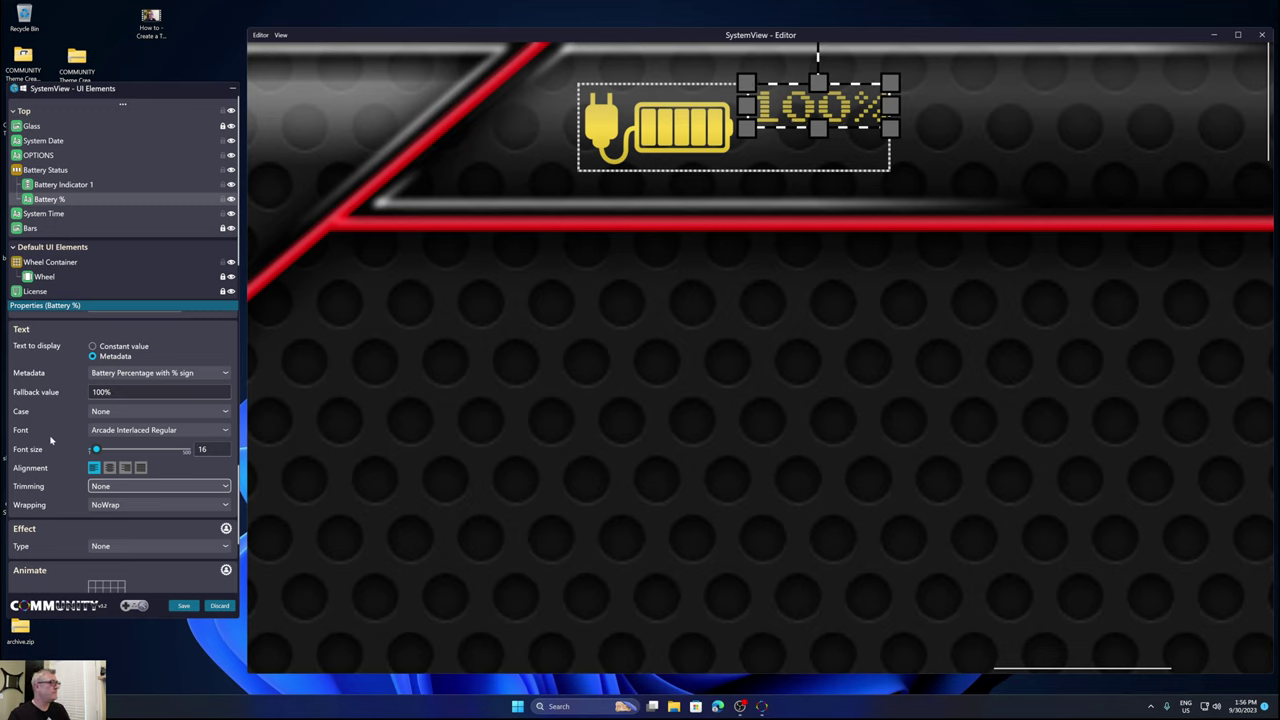
pyautogui.scroll(2, 52, 436)
pyautogui.scroll(2, 53, 433)
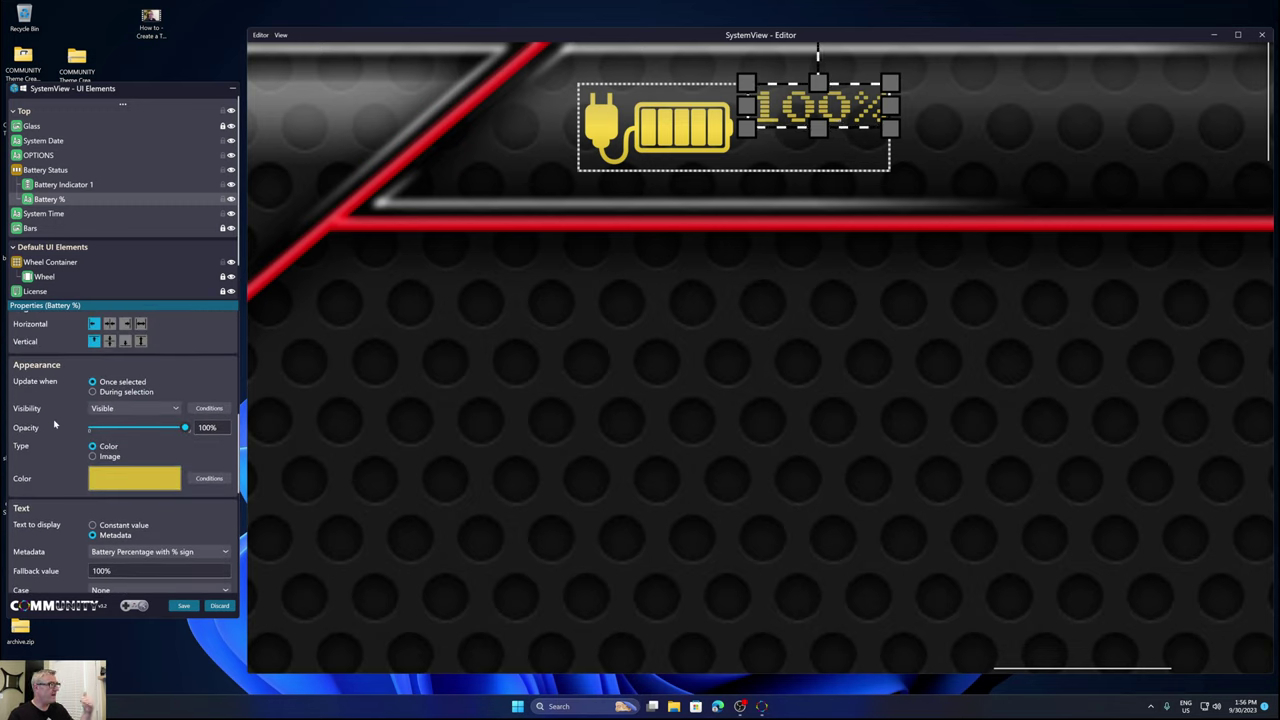
# Vertically centre the Battery Status group, then review the Battery Indicator 1 and Battery % settings.
pyautogui.click(58, 171)
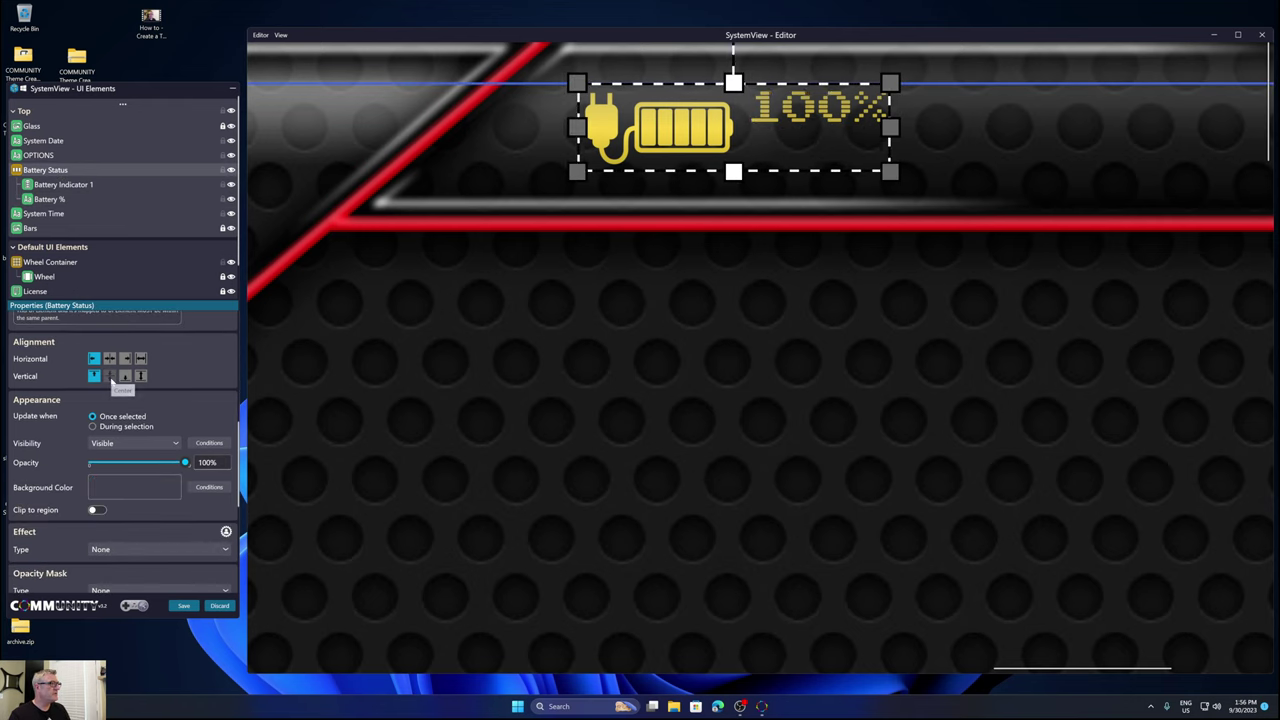
pyautogui.click(110, 376)
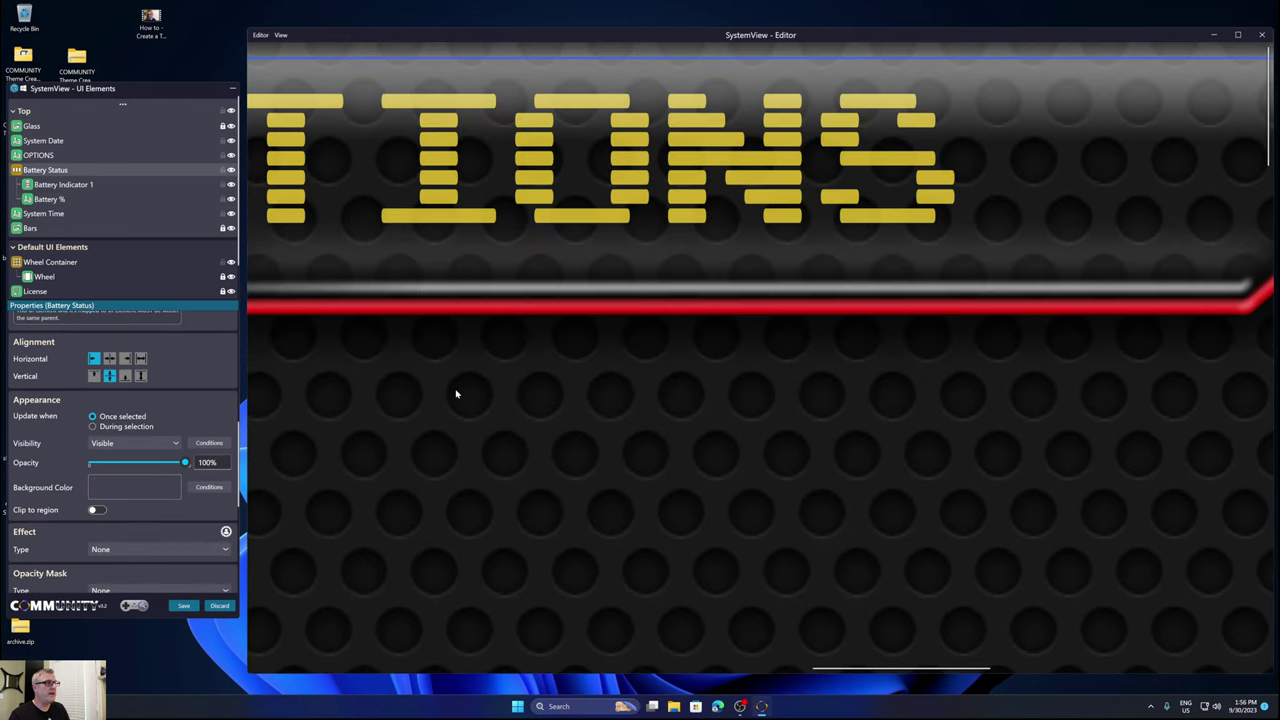
pyautogui.scroll(-4, 457, 394)
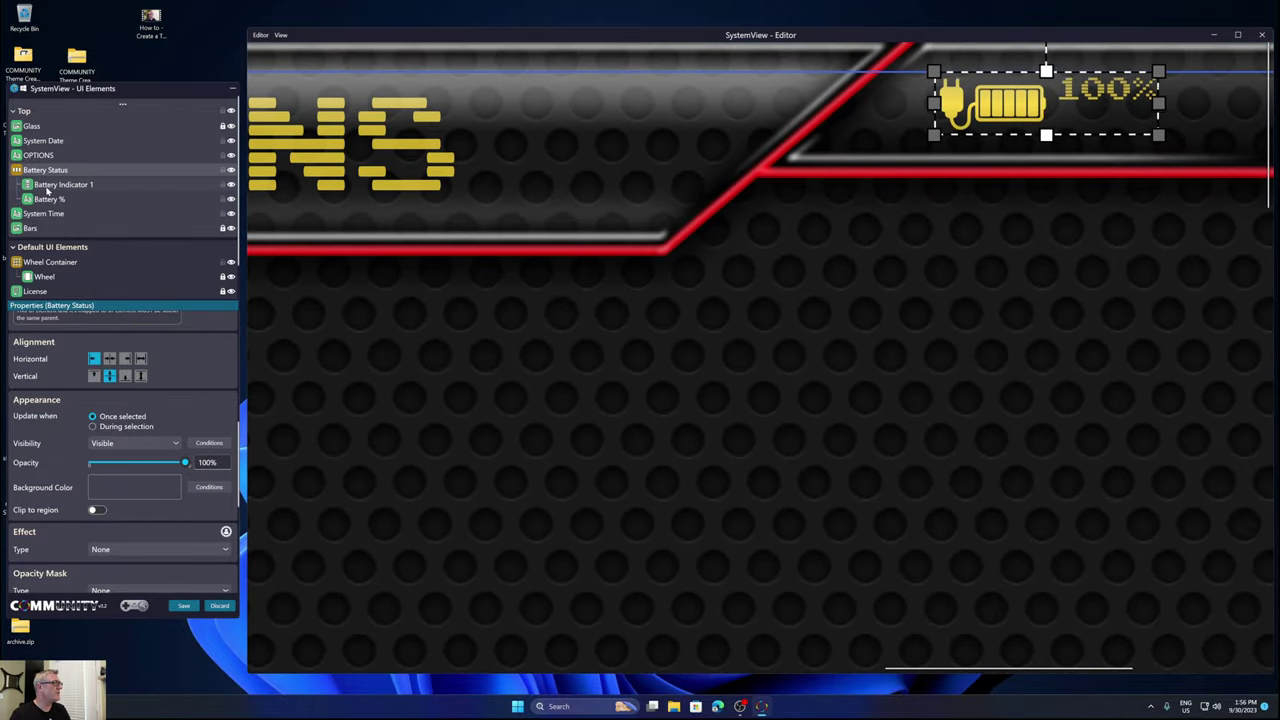
pyautogui.click(50, 185)
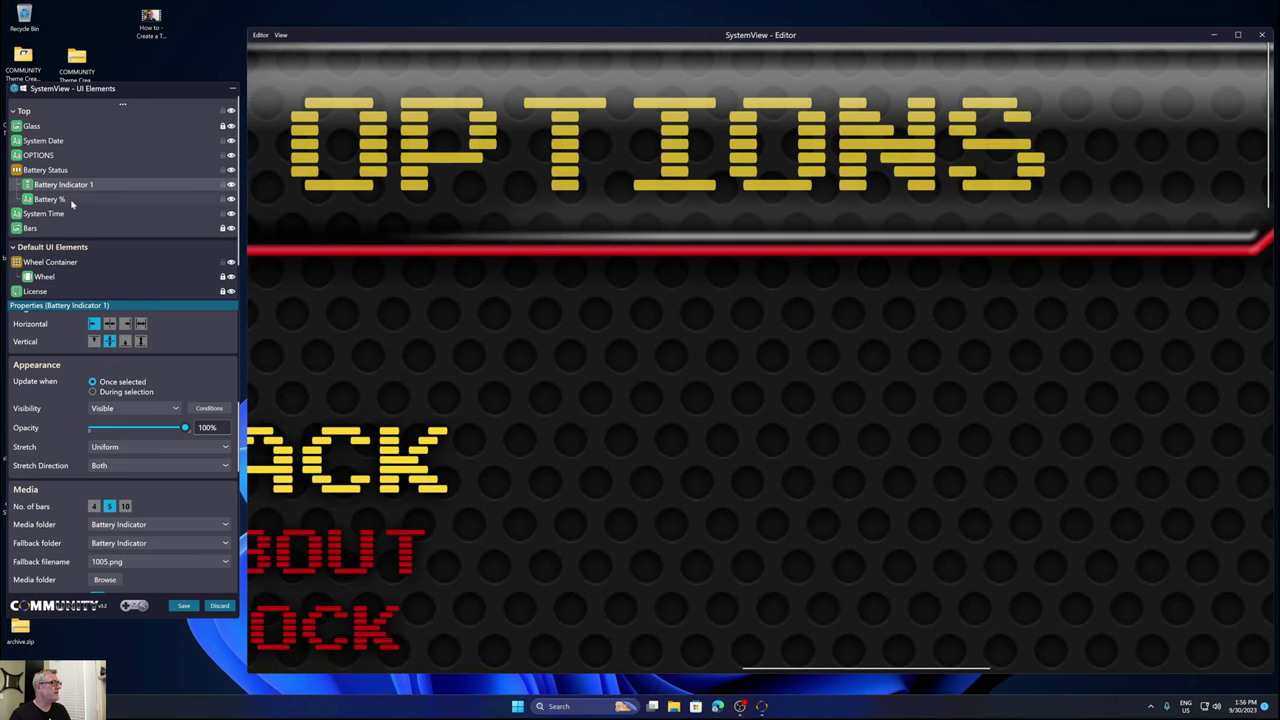
pyautogui.click(68, 200)
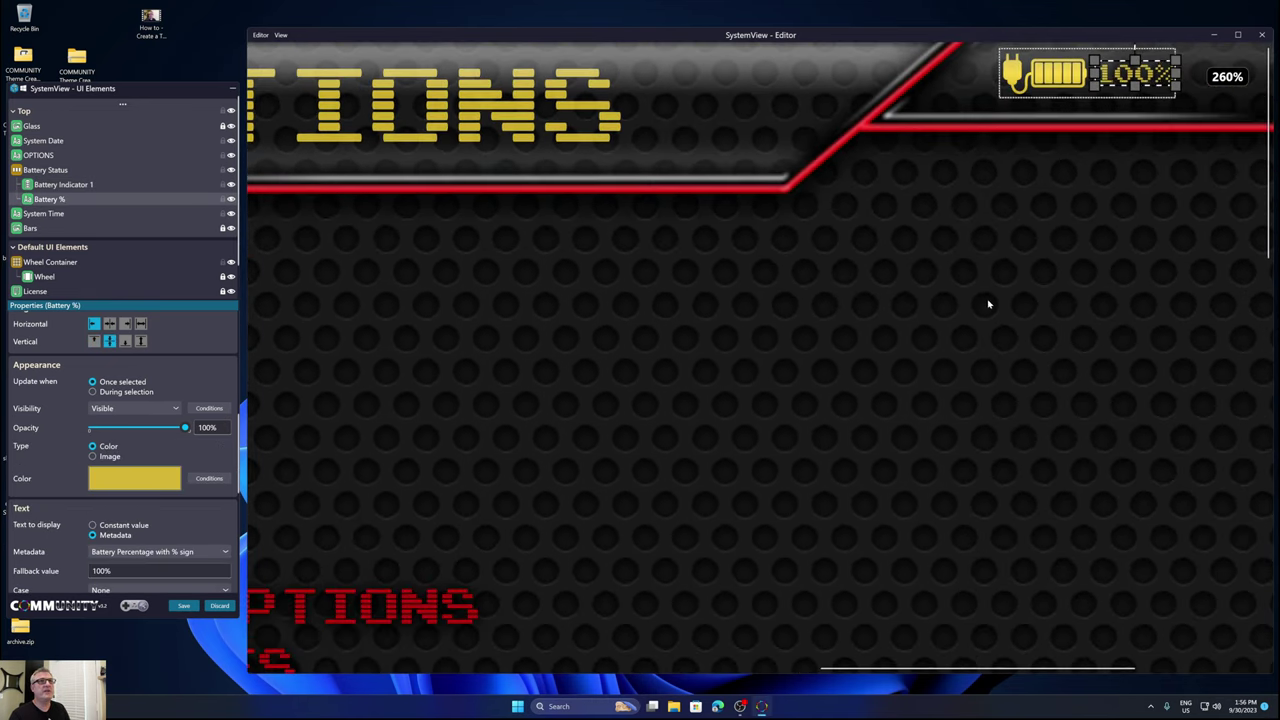
# Deselect the dock and show Battery % font settings: Arcade Interlaced Regular at size 16.
pyautogui.click(981, 316)
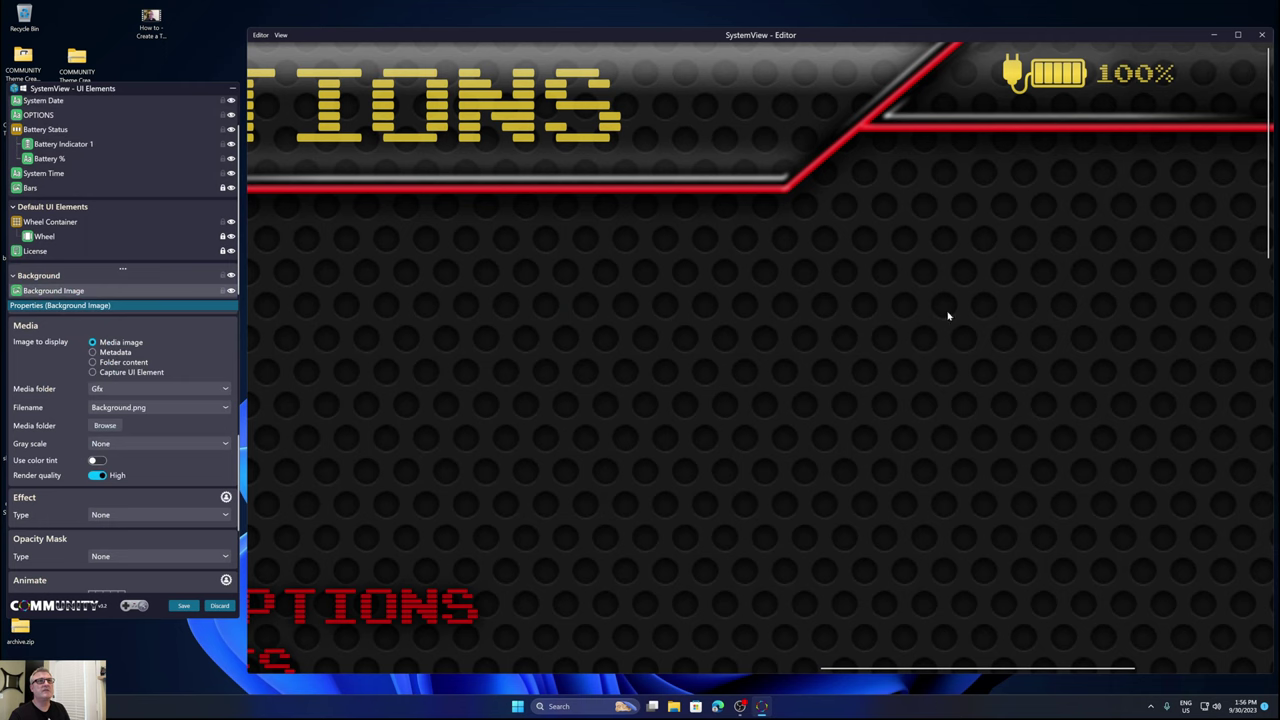
pyautogui.scroll(-10, 935, 322)
pyautogui.scroll(-8, 935, 322)
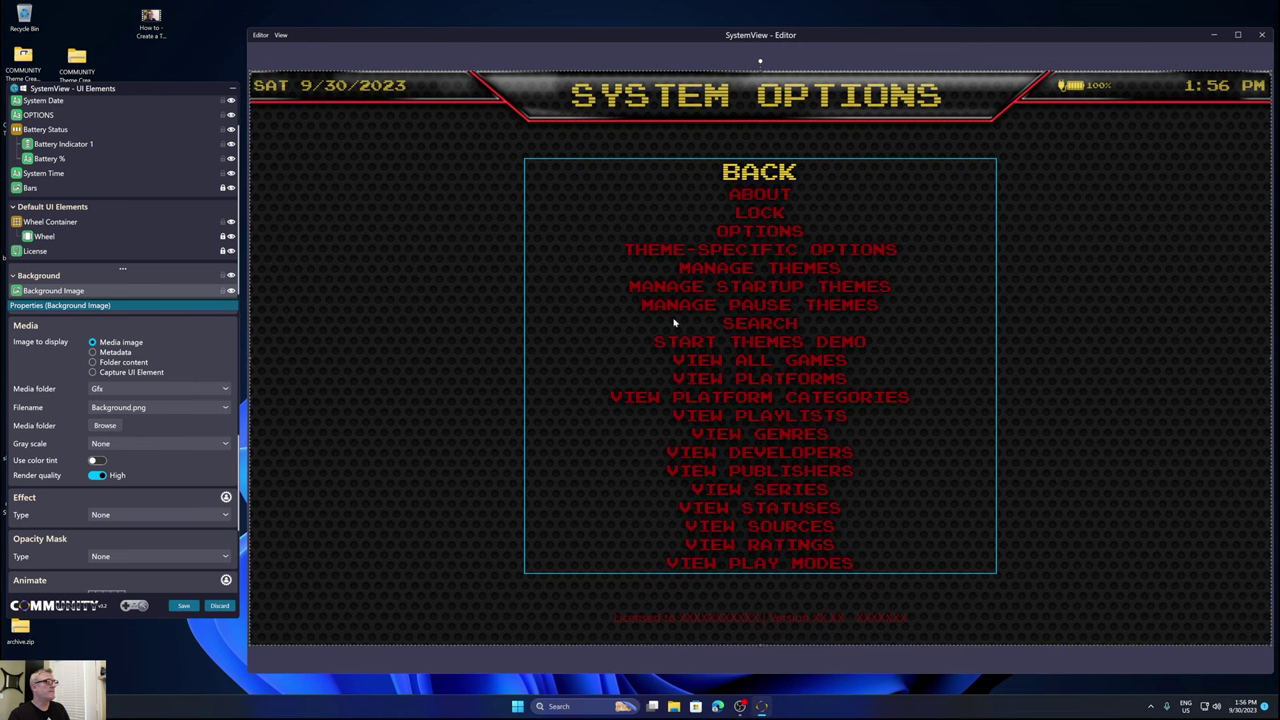
pyautogui.click(55, 160)
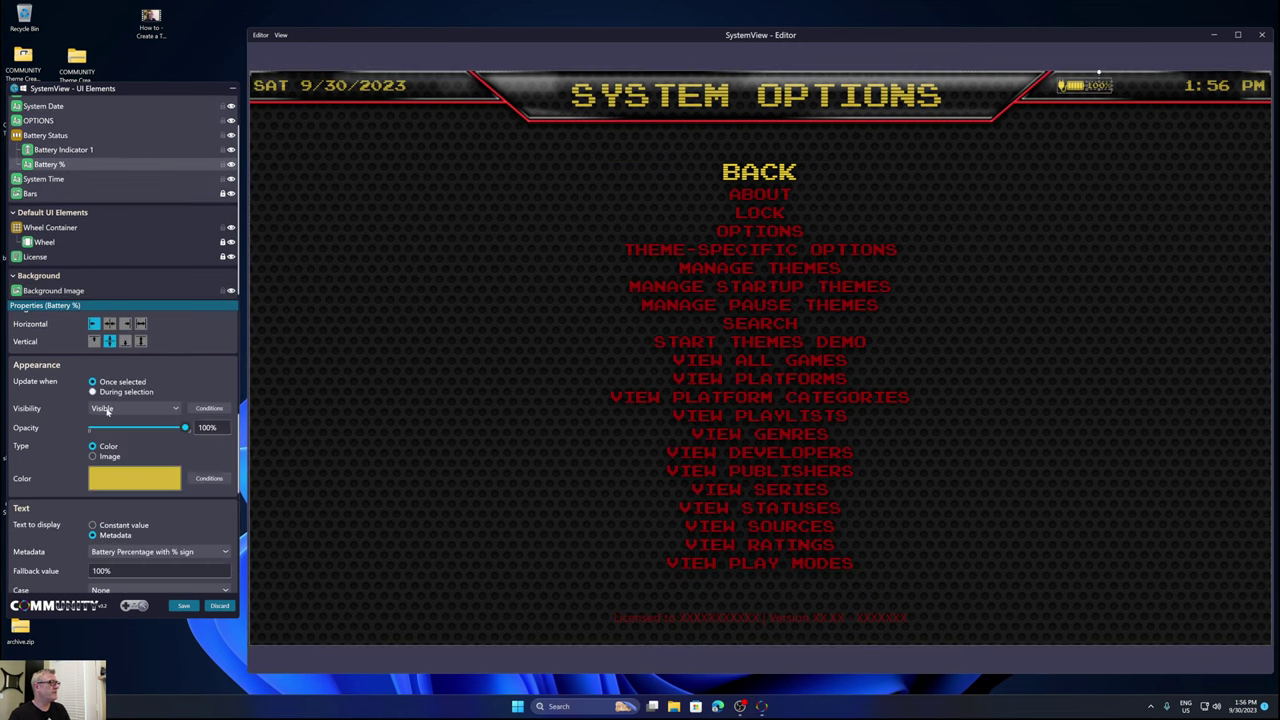
pyautogui.scroll(-2, 50, 485)
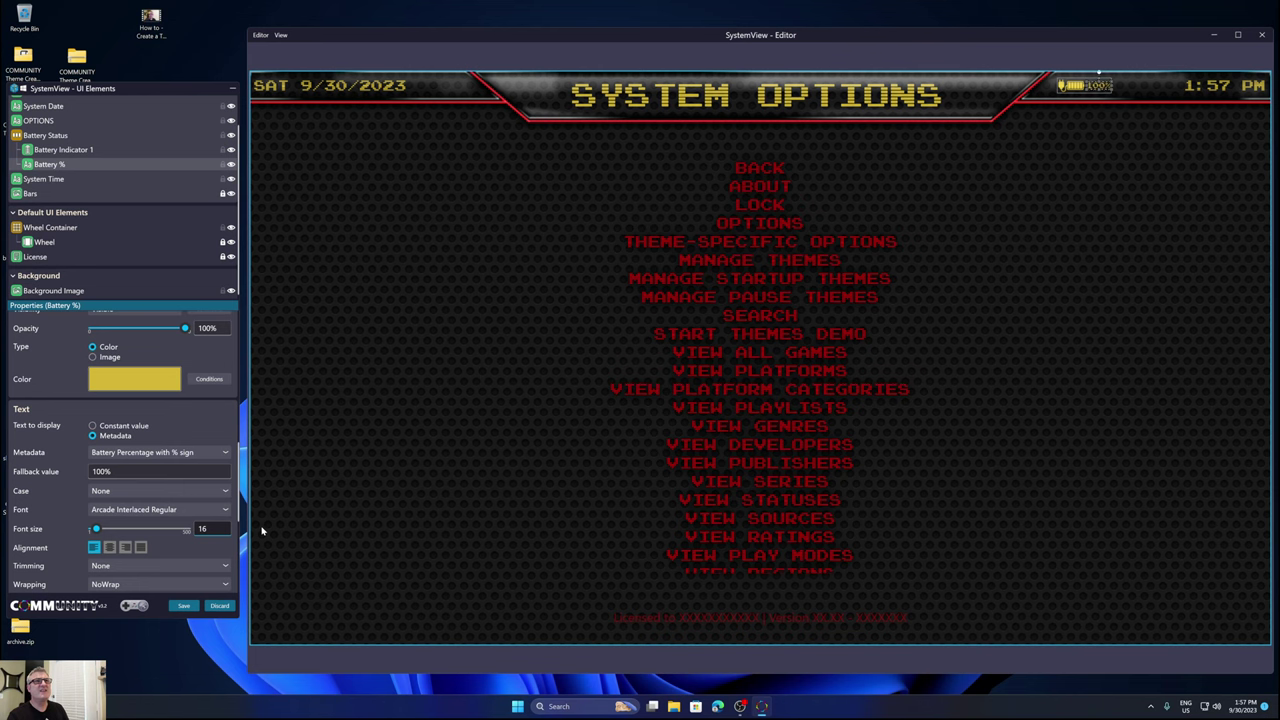
pyautogui.click(517, 420)
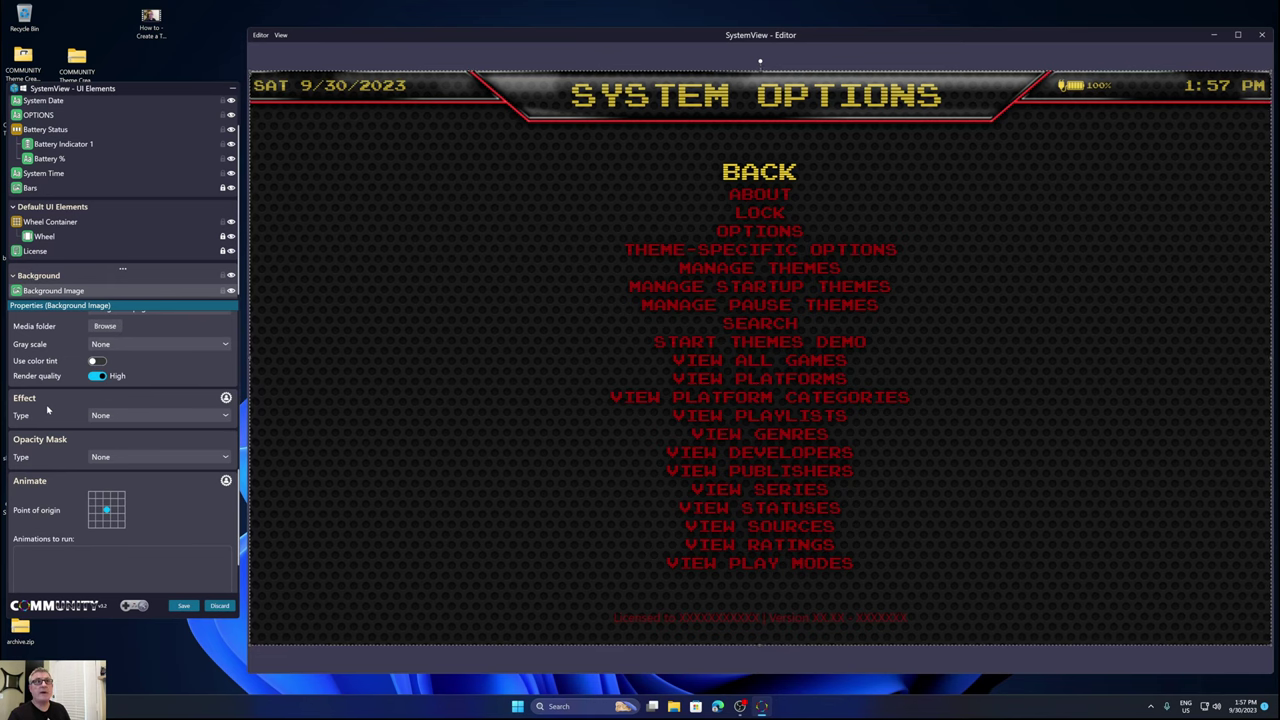
pyautogui.scroll(5, 47, 410)
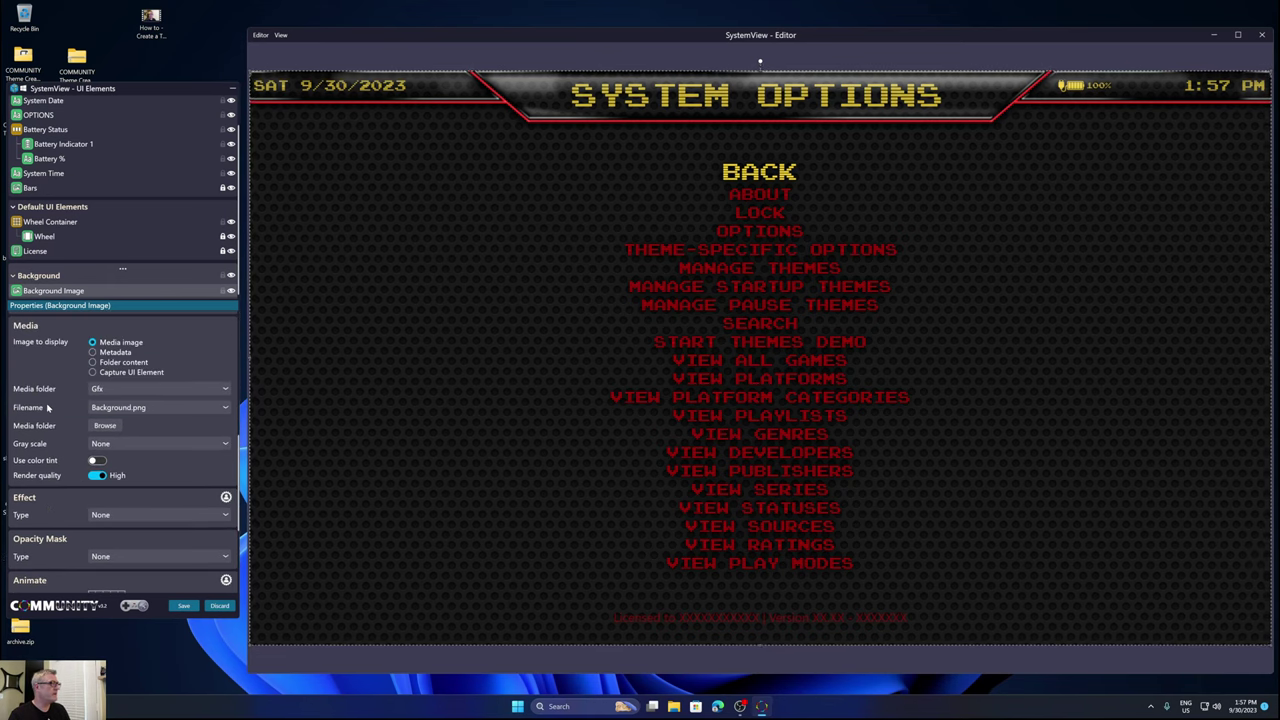
# Erase the Battery % text's 100% fallback value, leaving it empty.
pyautogui.click(62, 160)
pyautogui.scroll(-3, 61, 408)
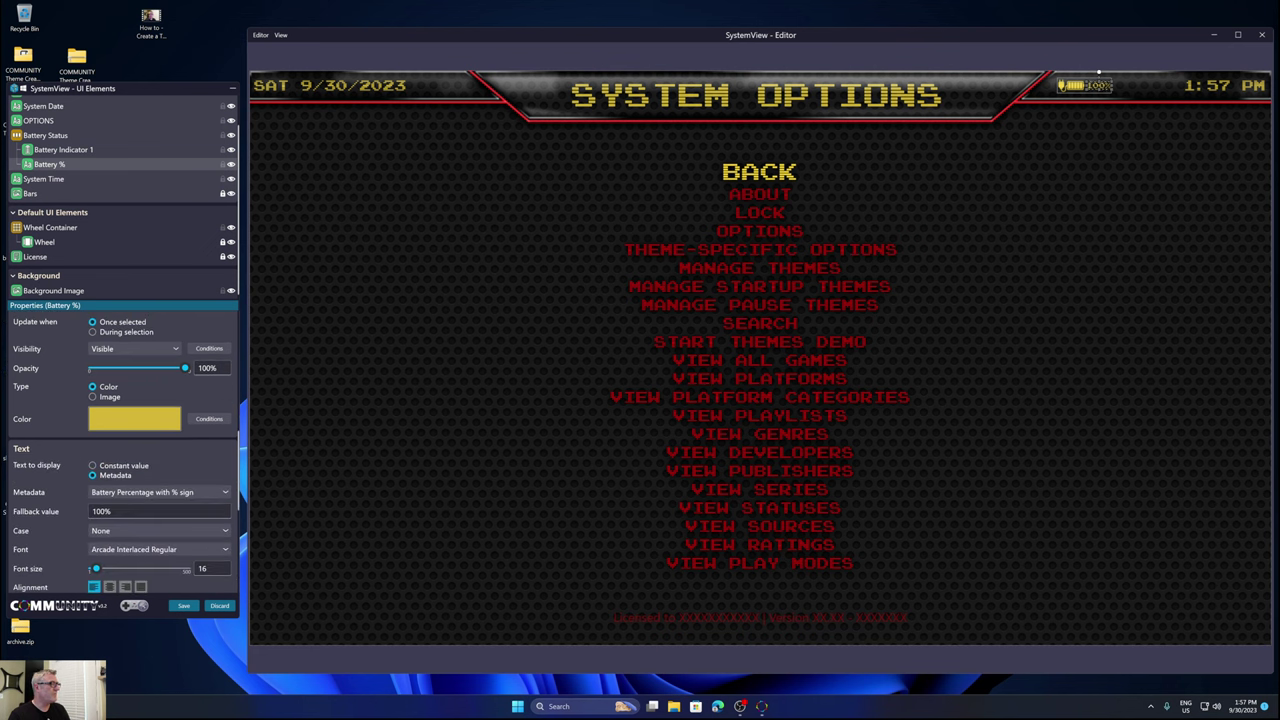
pyautogui.click(110, 511)
pyautogui.doubleClick(110, 511)
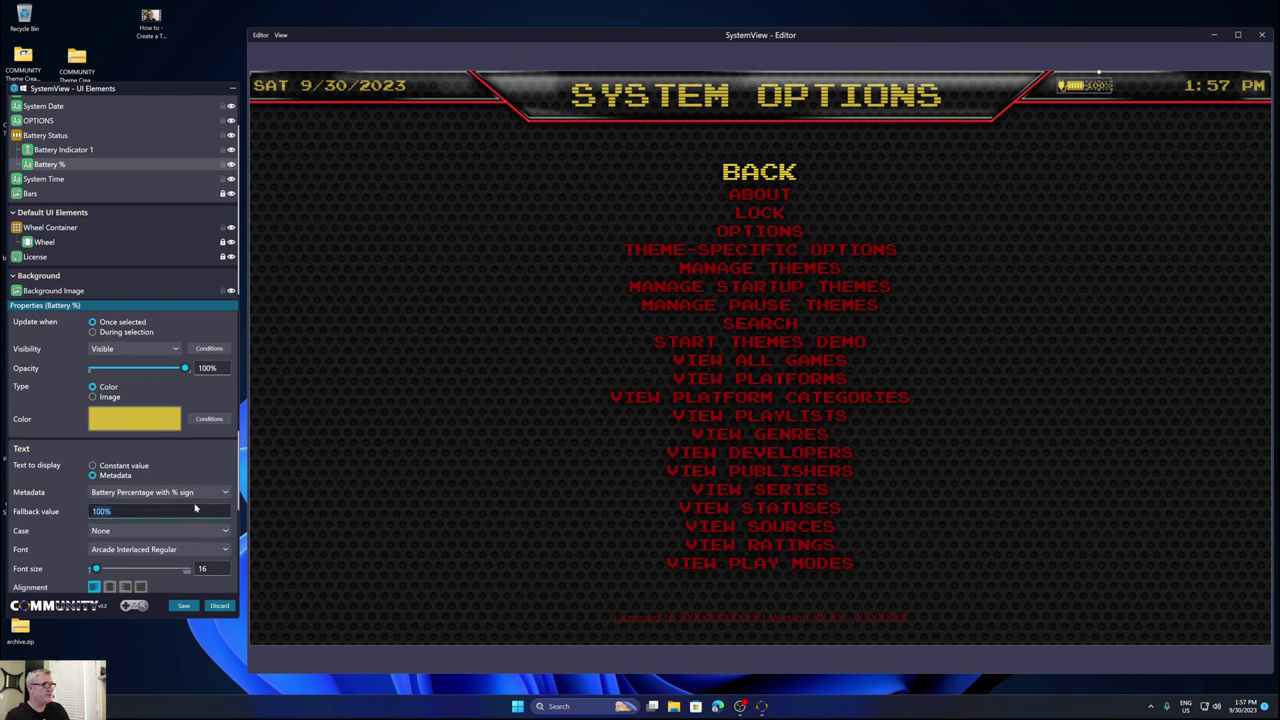
pyautogui.press('BackSpace')
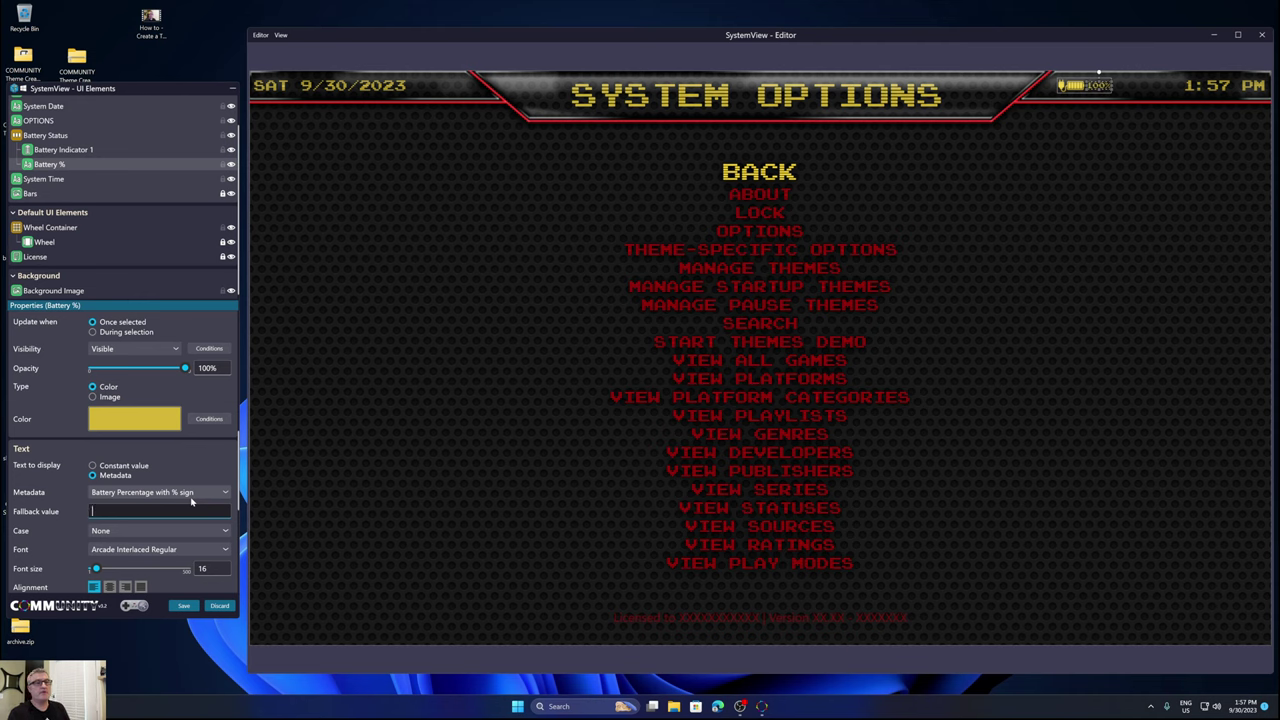
pyautogui.press('Return')
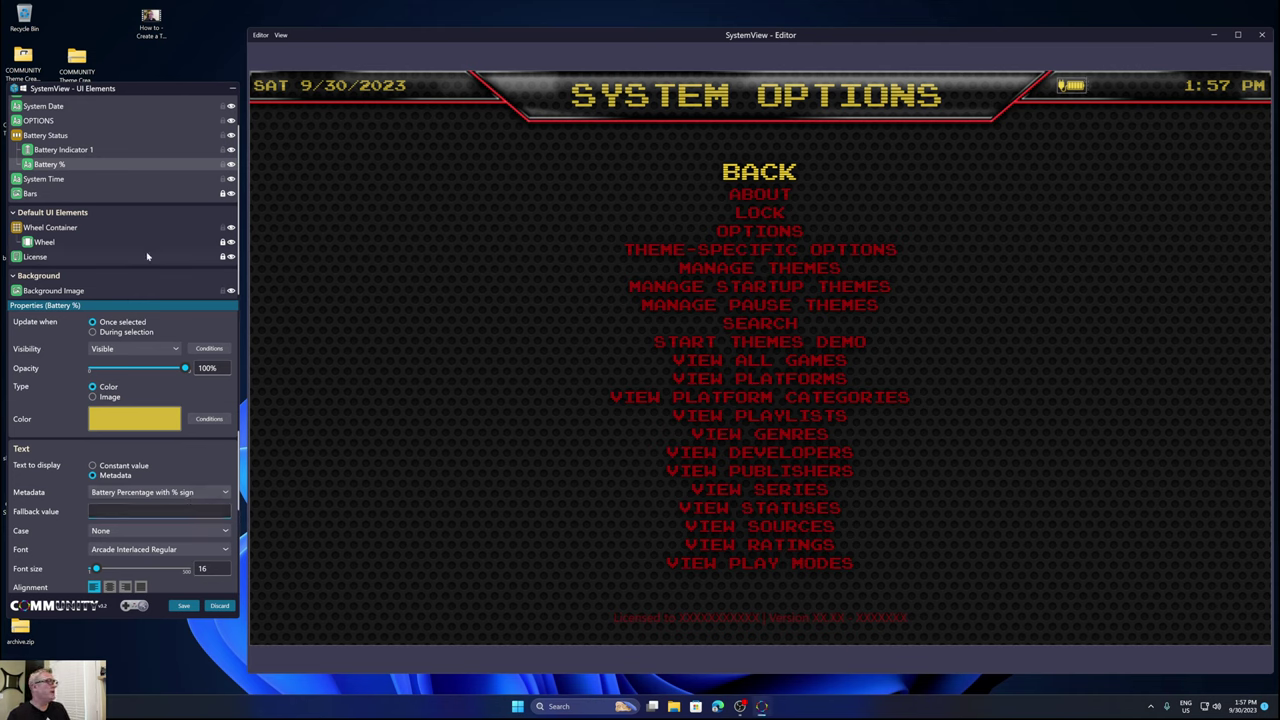
# Set the battery icon's fallback filename to blank, keeping Battery Indicator as fallback folder.
pyautogui.click(46, 149)
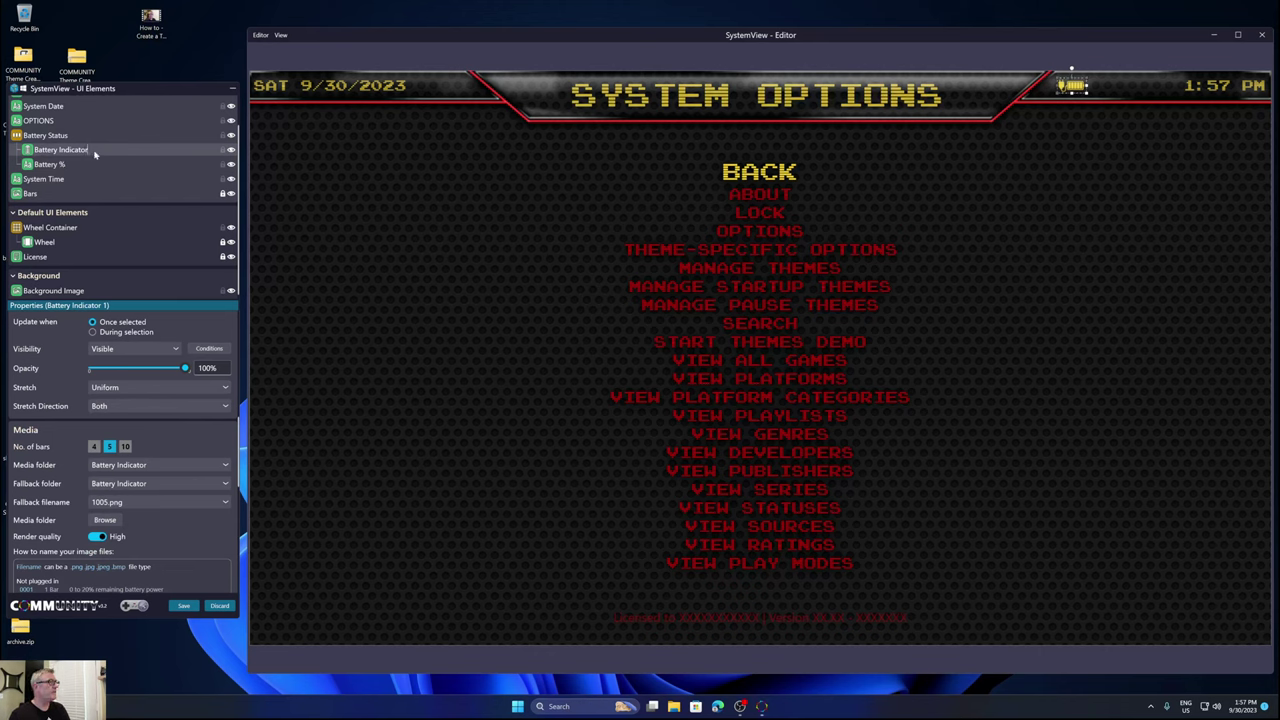
pyautogui.click(48, 165)
pyautogui.click(60, 149)
pyautogui.scroll(-2, 28, 478)
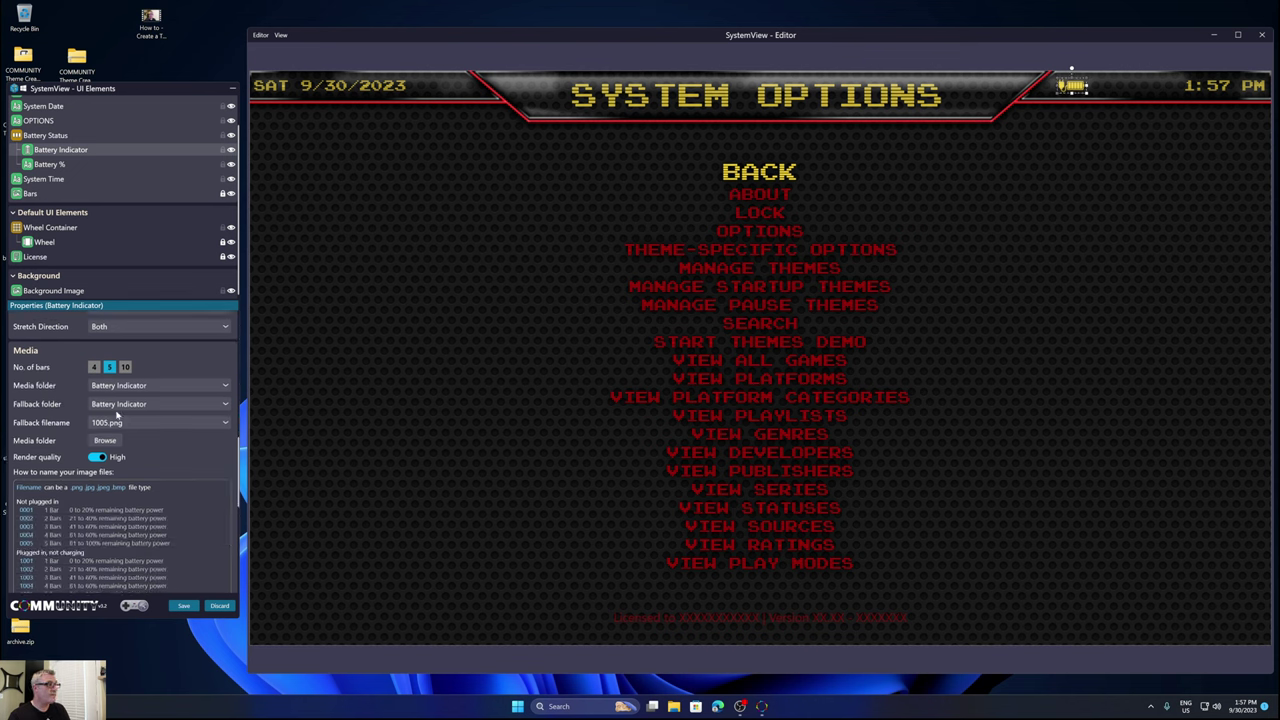
pyautogui.click(117, 408)
pyautogui.click(117, 425)
pyautogui.click(117, 422)
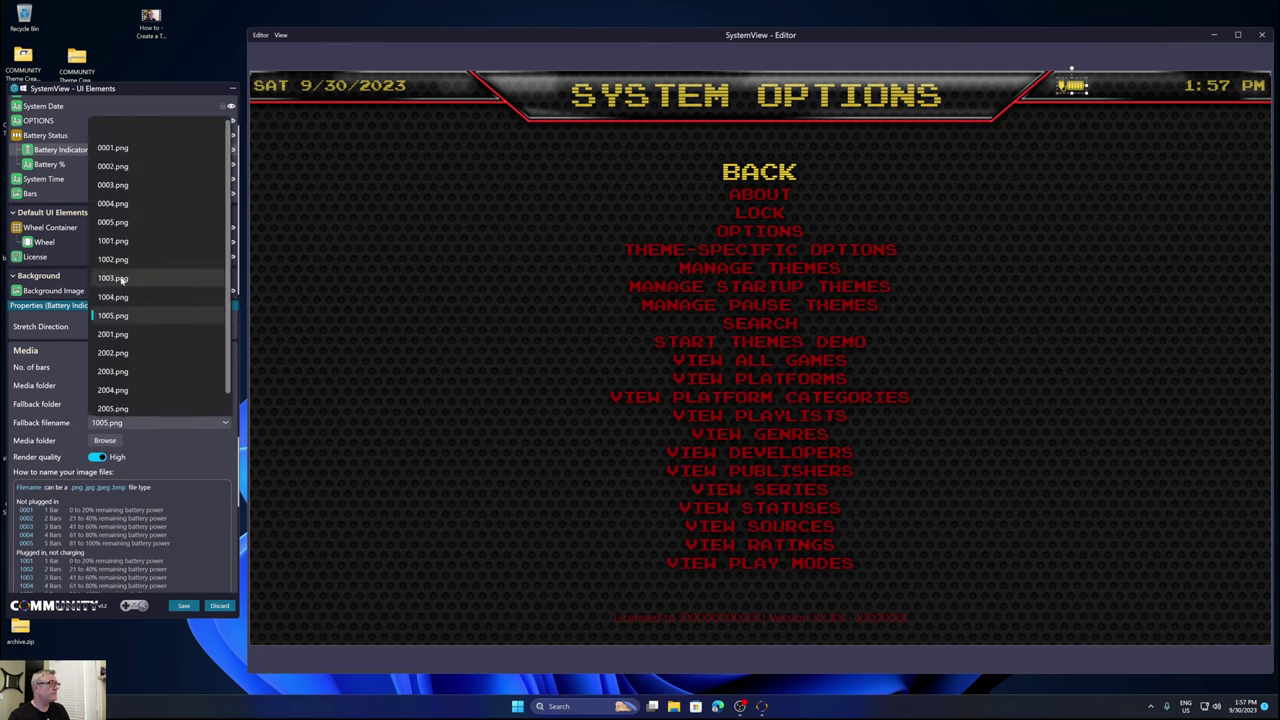
pyautogui.click(115, 129)
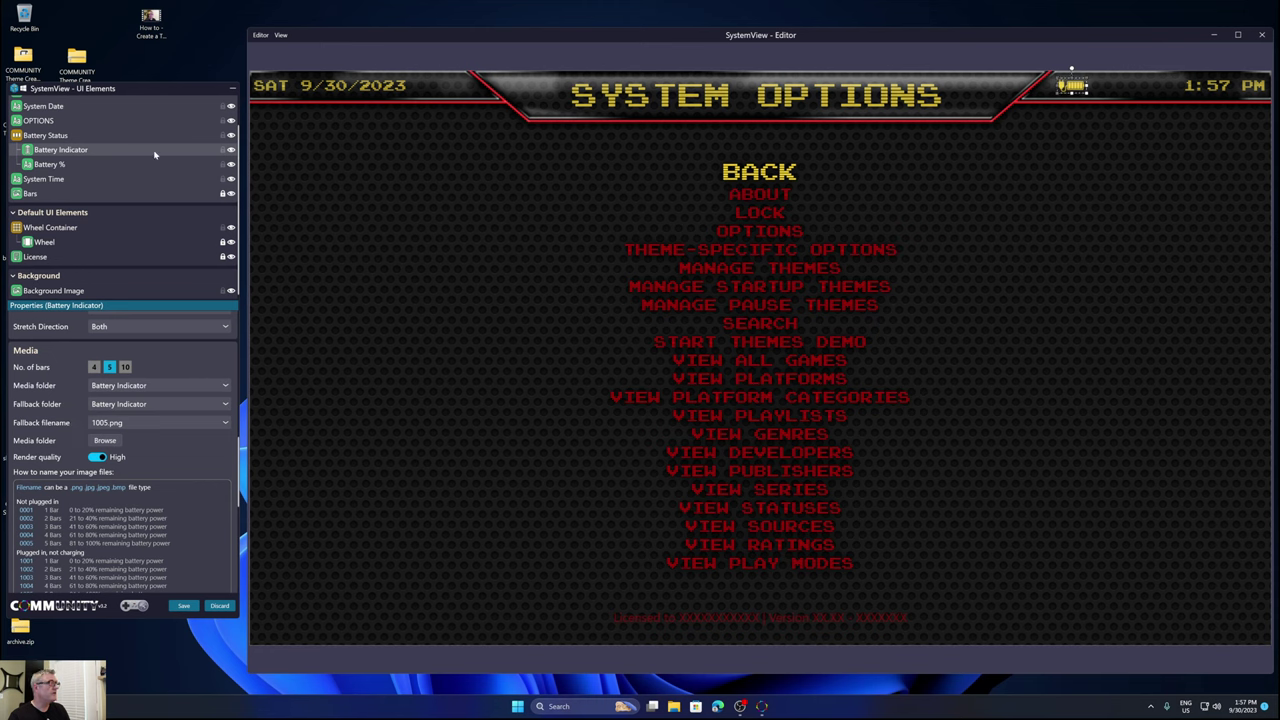
pyautogui.click(128, 408)
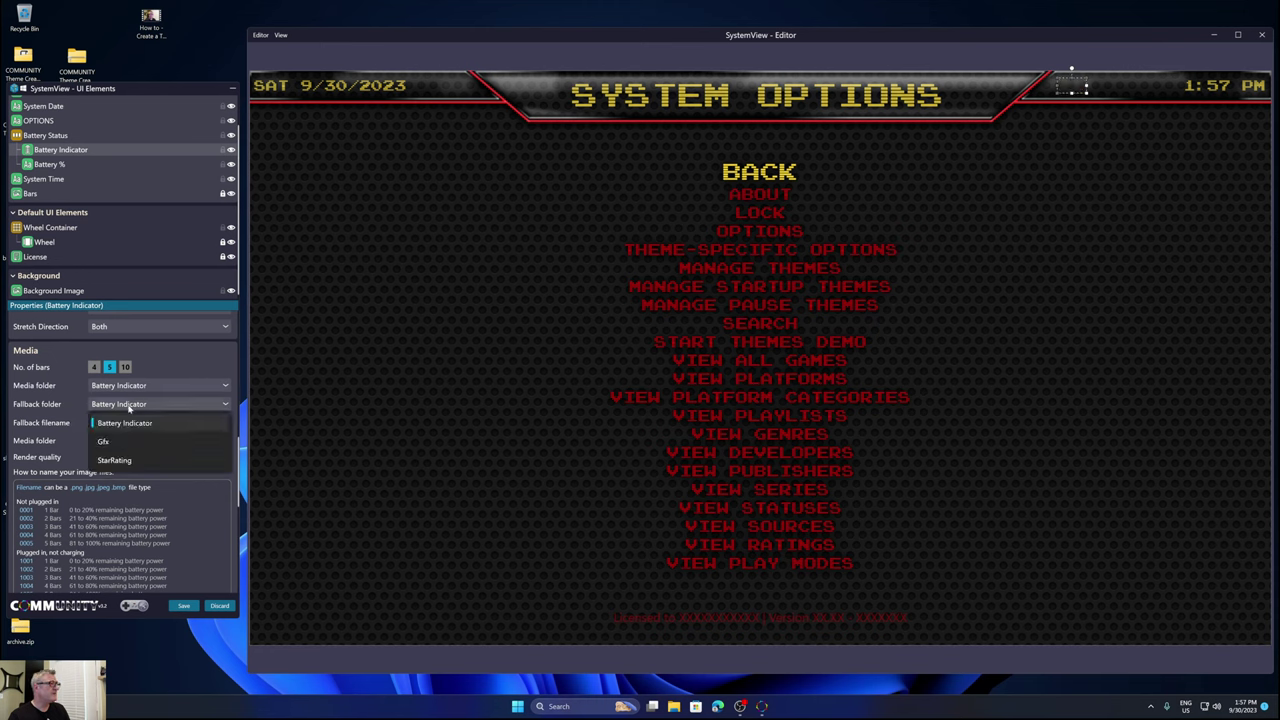
pyautogui.click(128, 423)
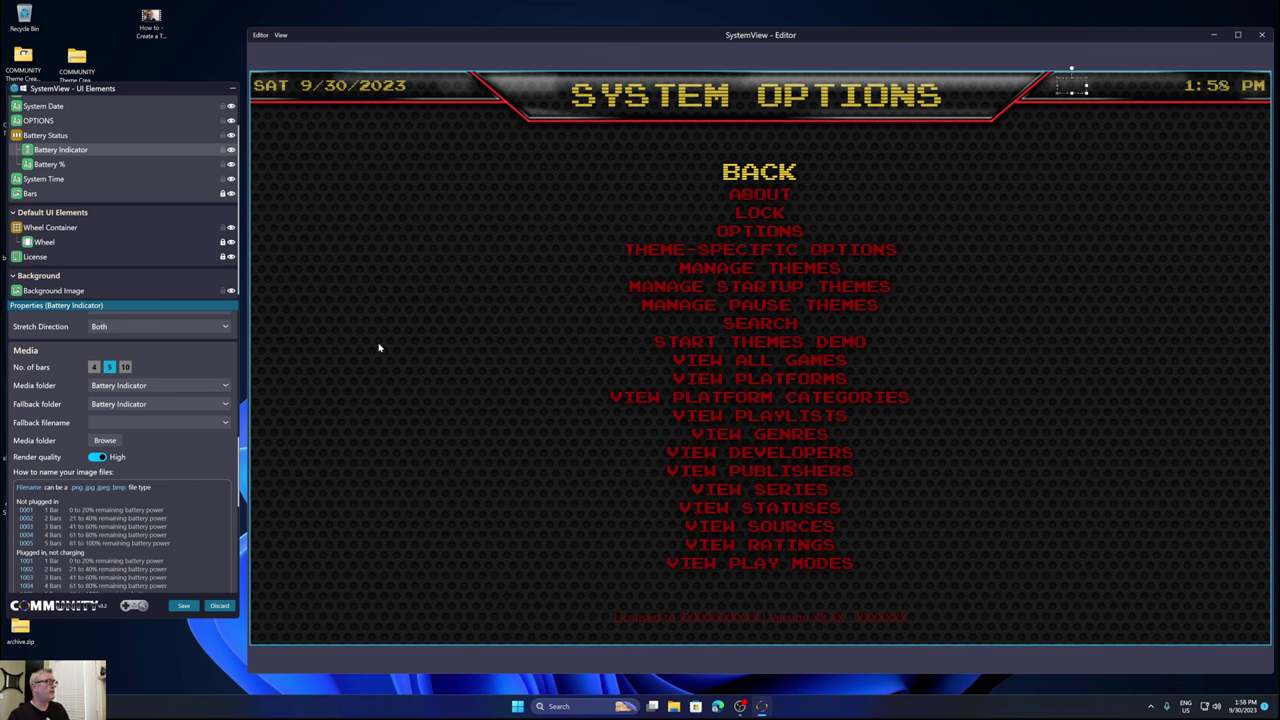
# Copy the Battery Status dock and save the System View.
pyautogui.click(58, 134)
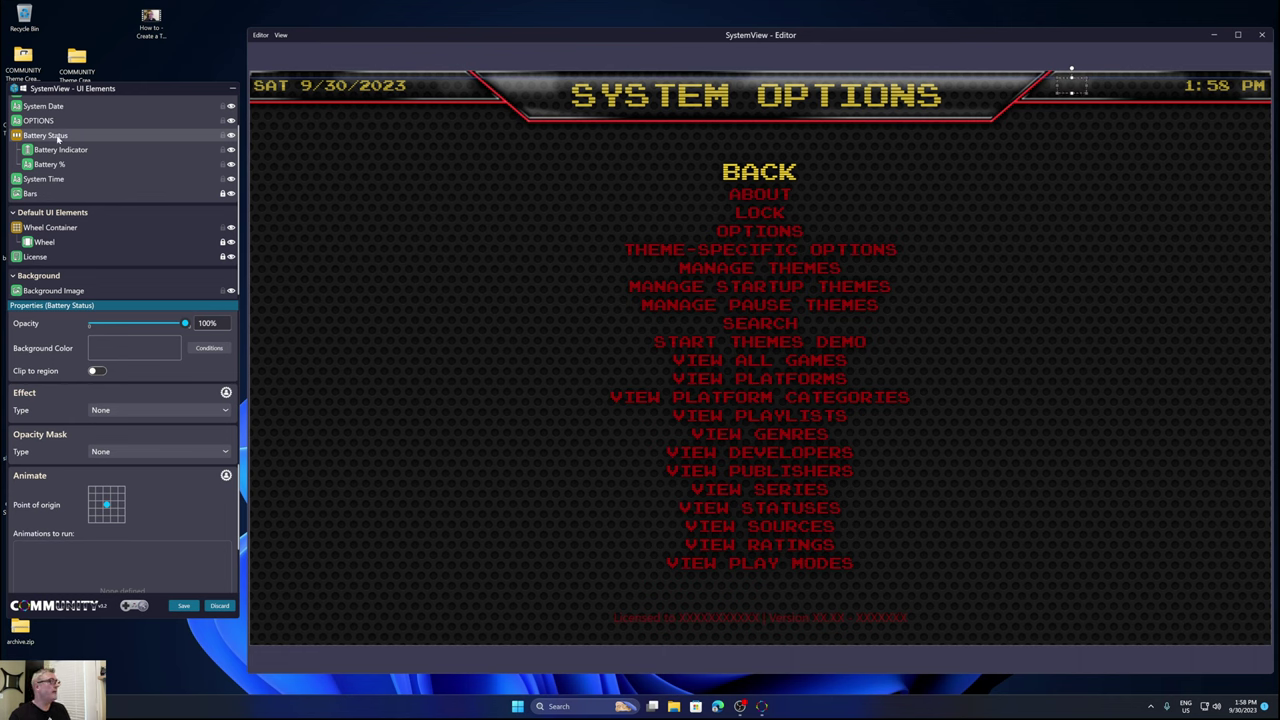
pyautogui.rightClick(58, 138)
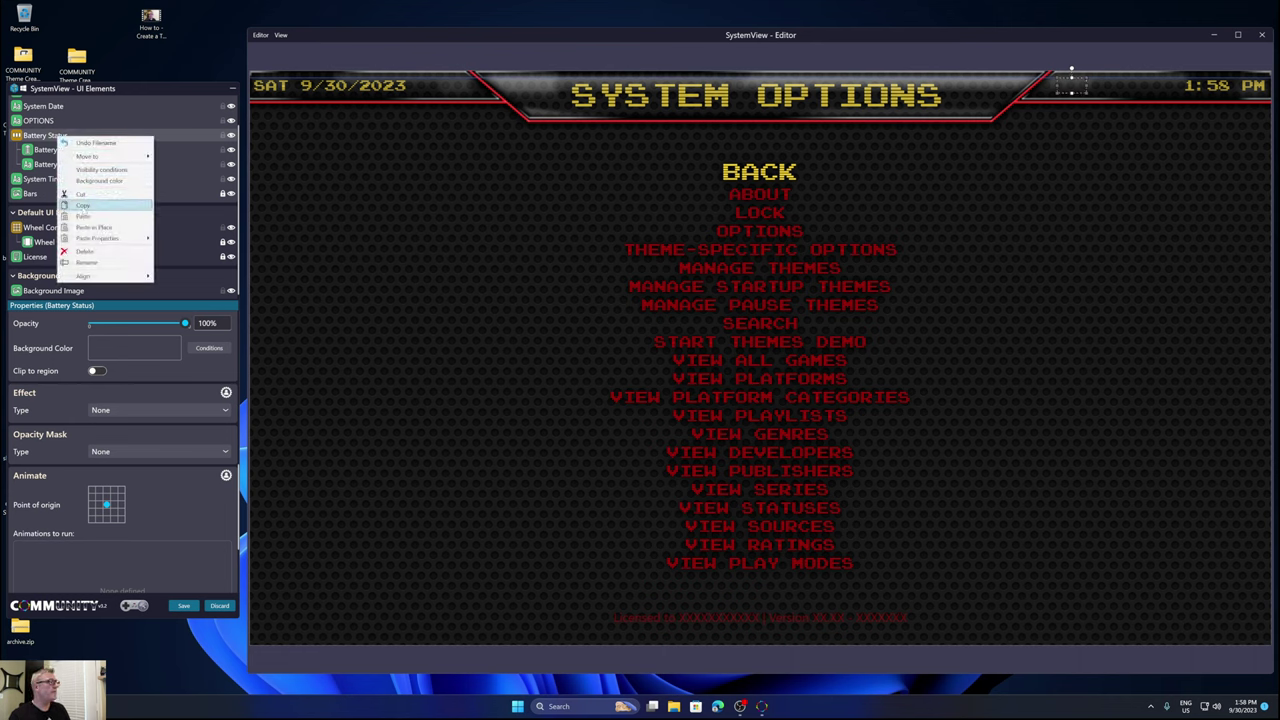
pyautogui.click(84, 205)
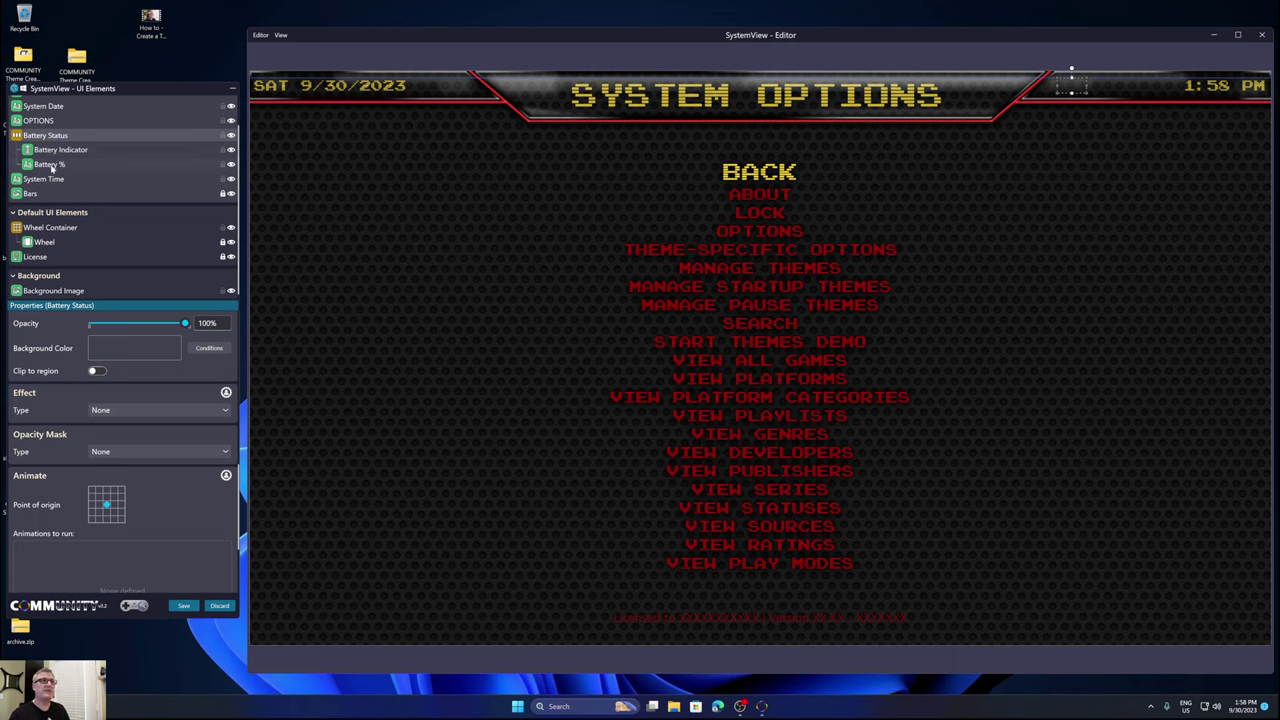
pyautogui.click(183, 605)
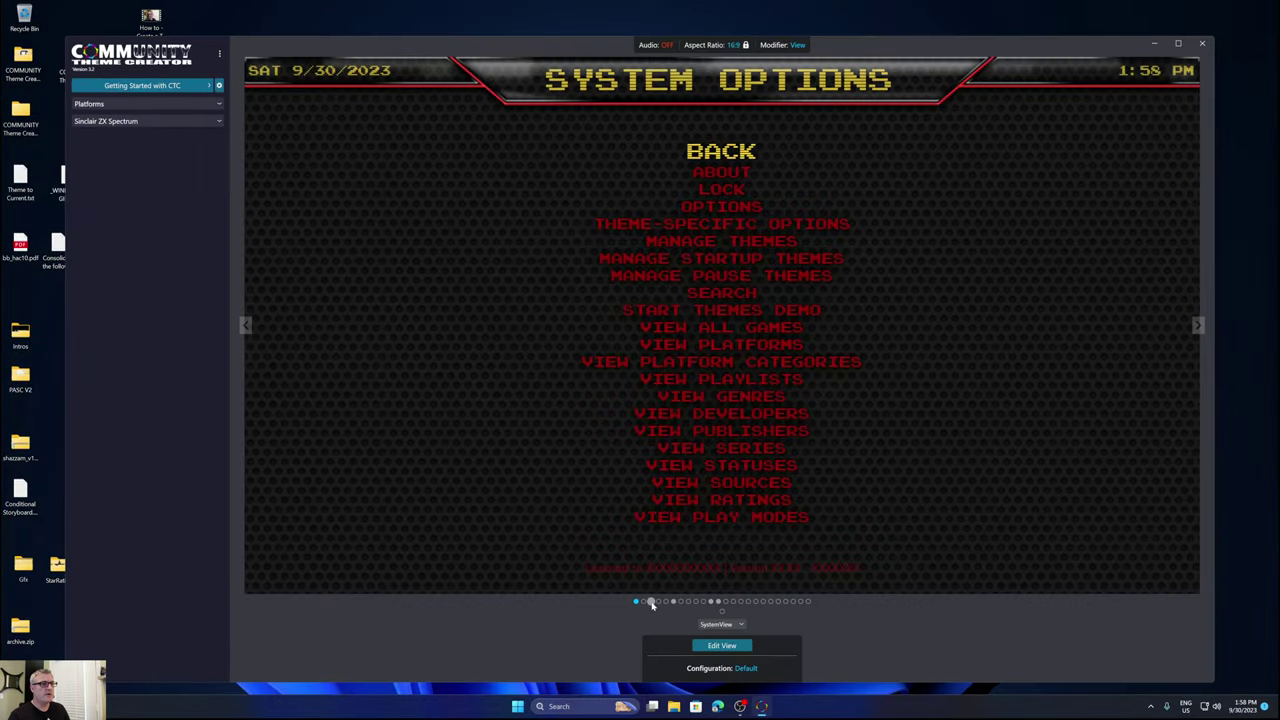
# In HorizontalWheel1GamesView, delete the old Battery Indicator and paste the Battery Status dock in place.
pyautogui.click(651, 601)
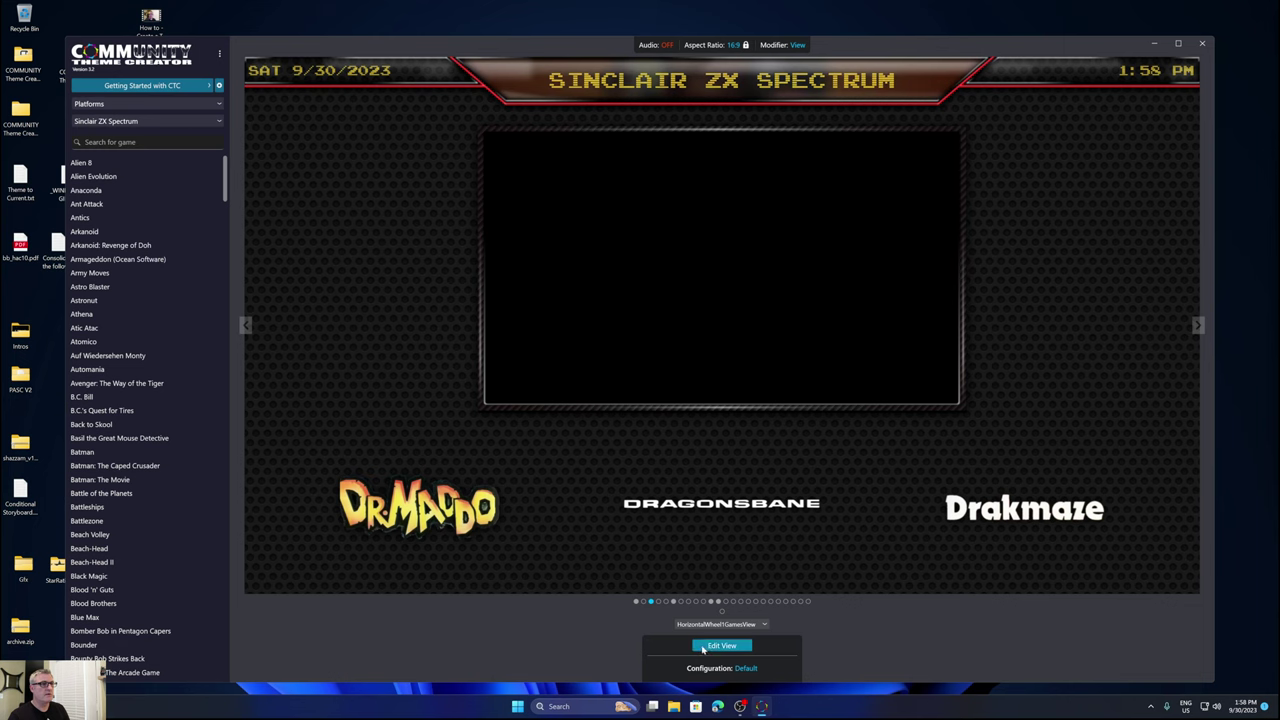
pyautogui.click(704, 647)
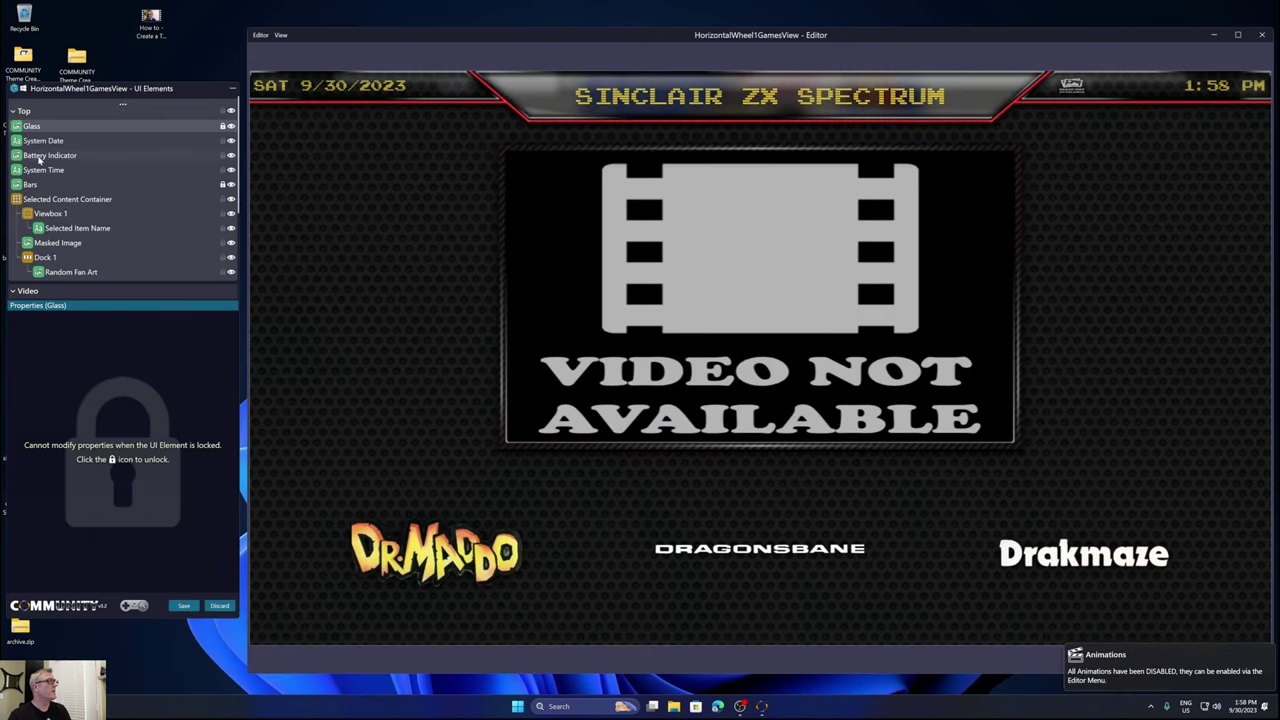
pyautogui.click(40, 157)
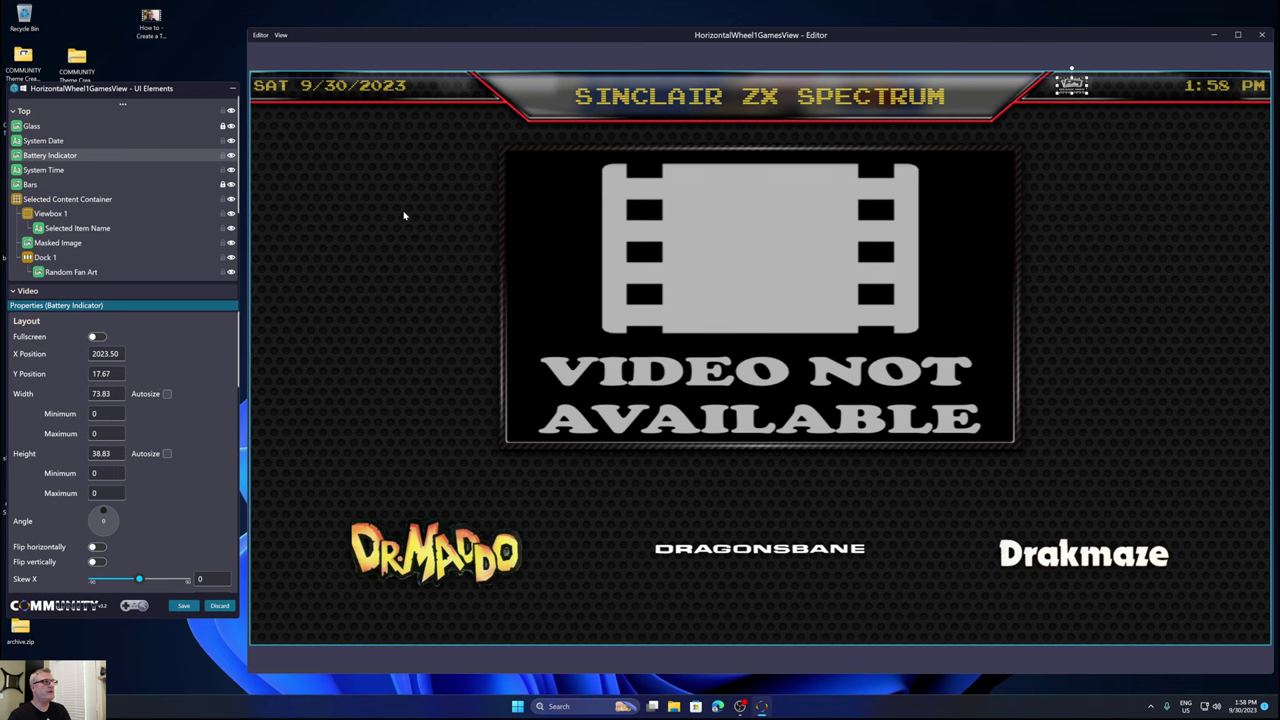
pyautogui.press('Delete')
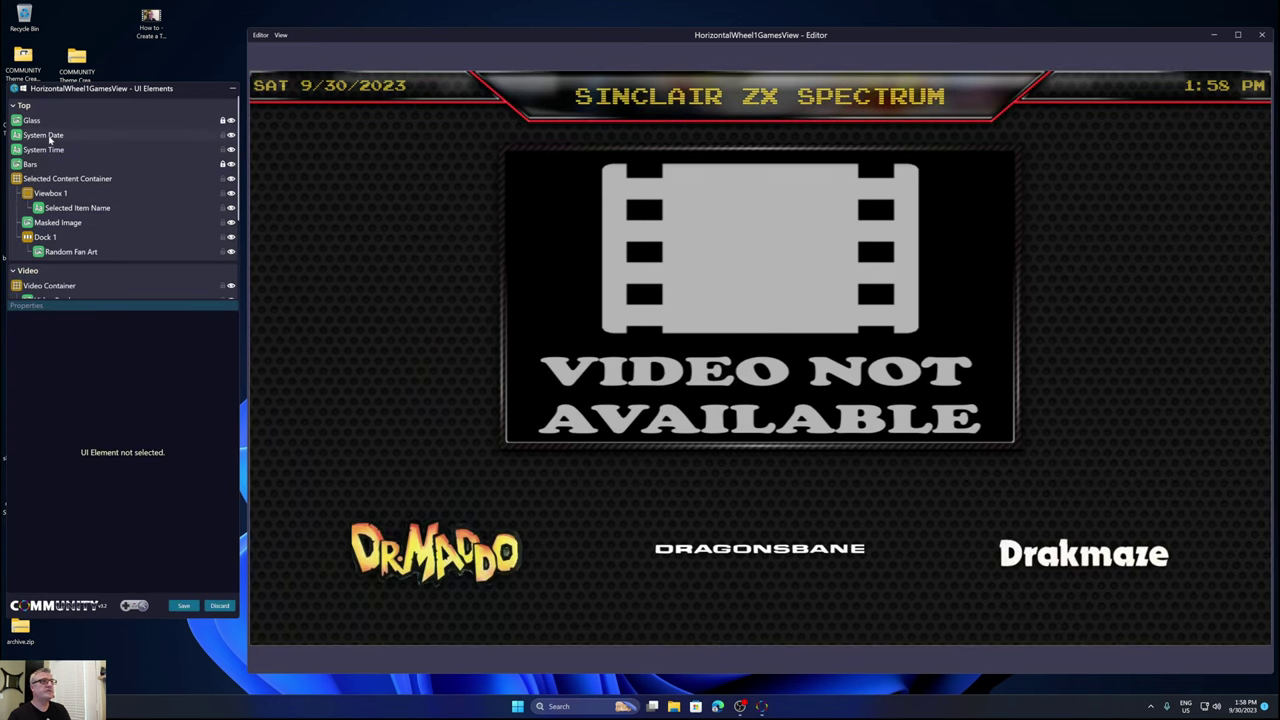
pyautogui.rightClick(49, 138)
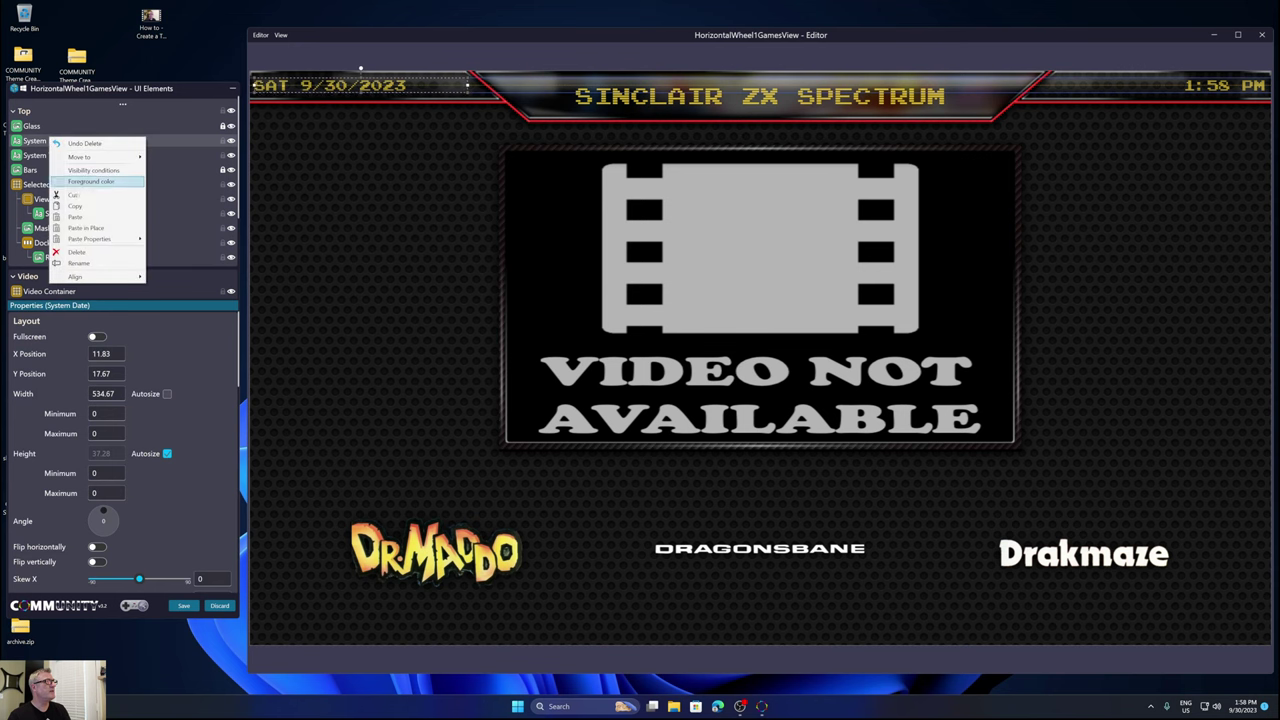
pyautogui.click(85, 228)
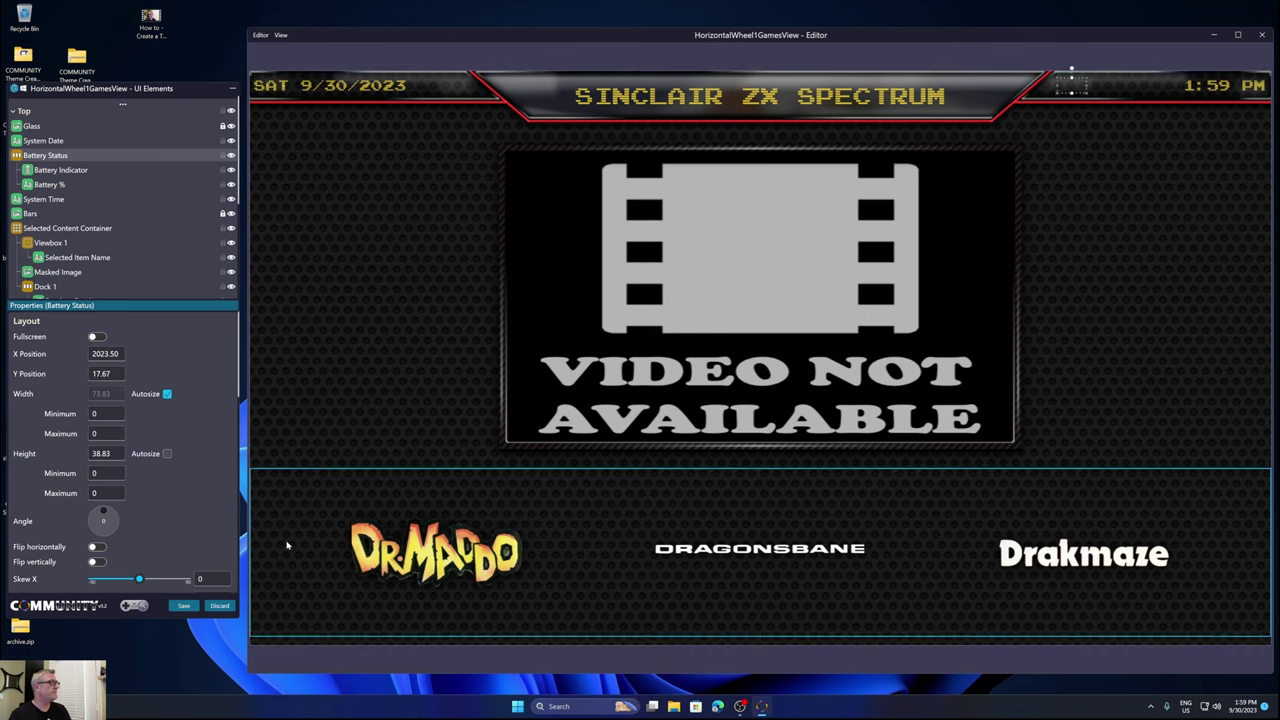
# Save the games view, then replace PlatformWheel1FiltersView's Battery Indicator with the pasted Battery Status dock and save.
pyautogui.click(185, 607)
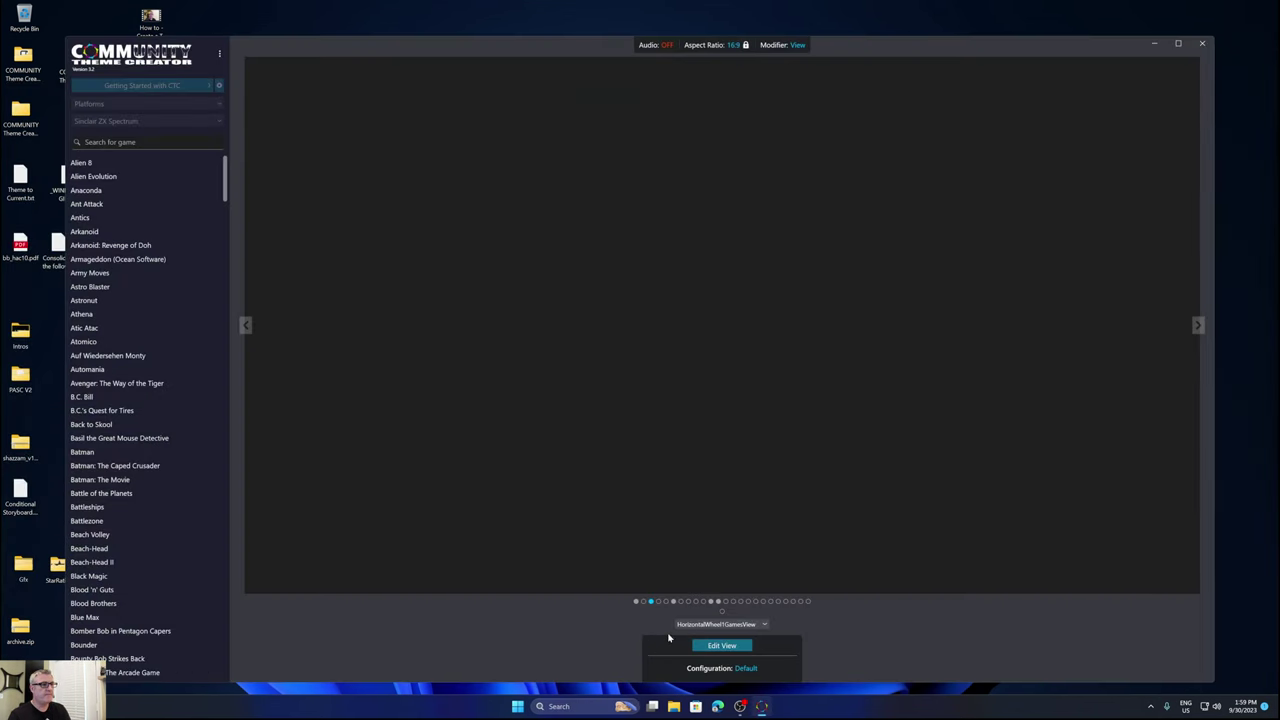
pyautogui.click(673, 601)
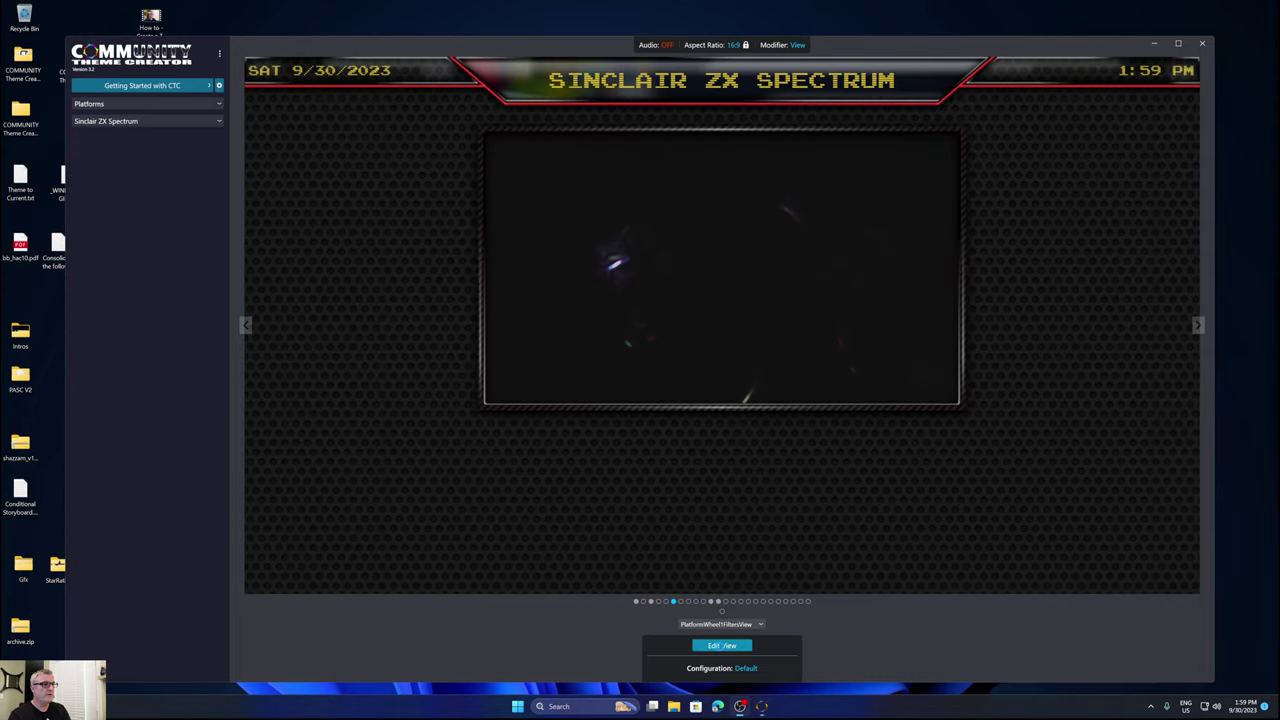
pyautogui.click(721, 645)
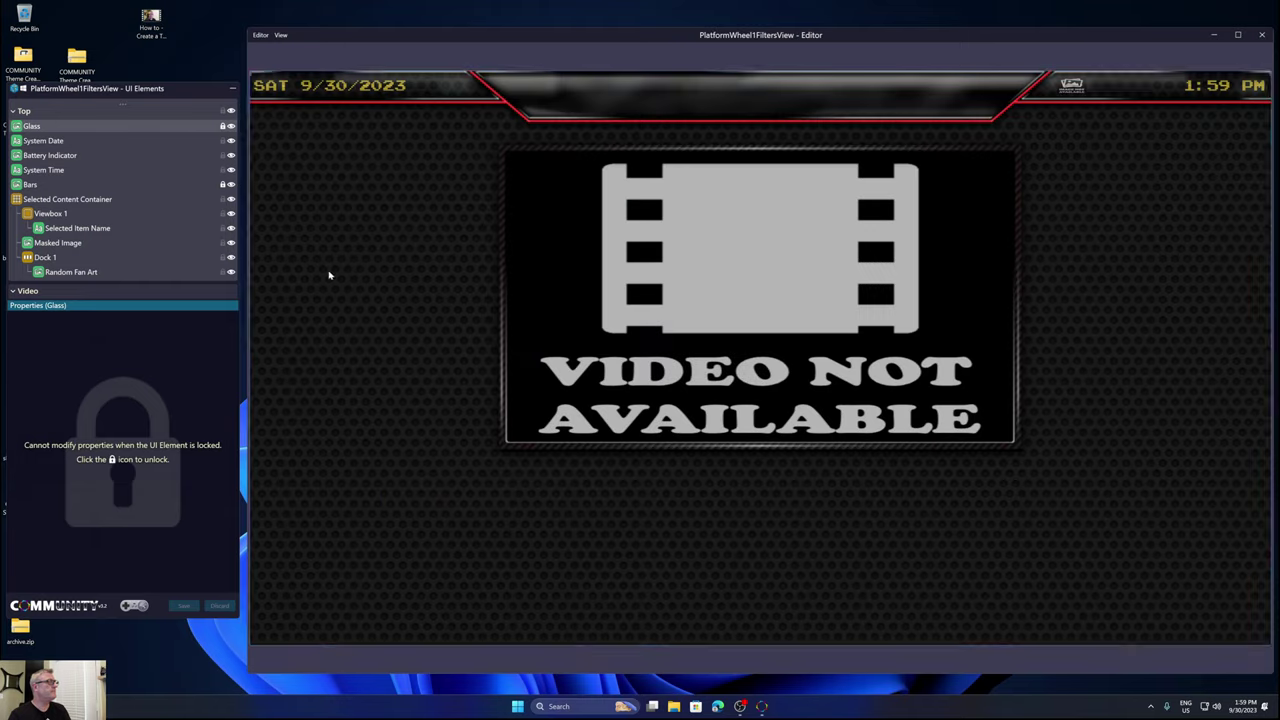
pyautogui.click(106, 157)
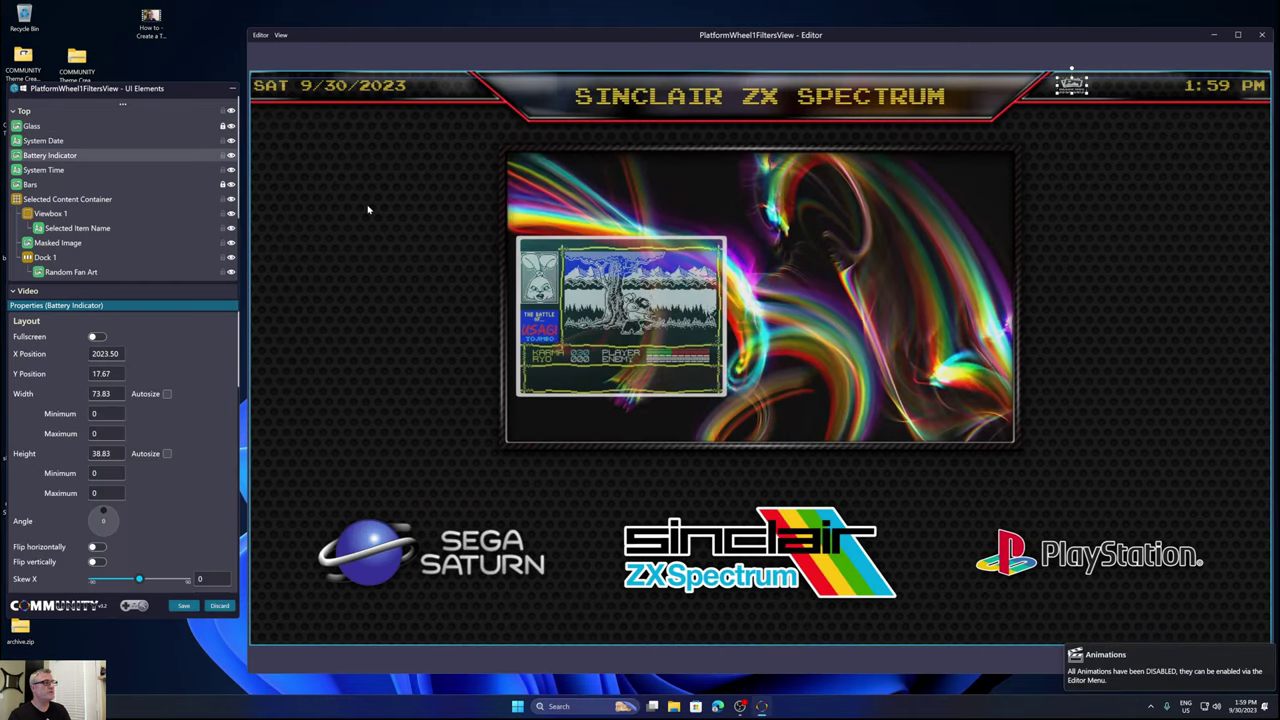
pyautogui.press('Delete')
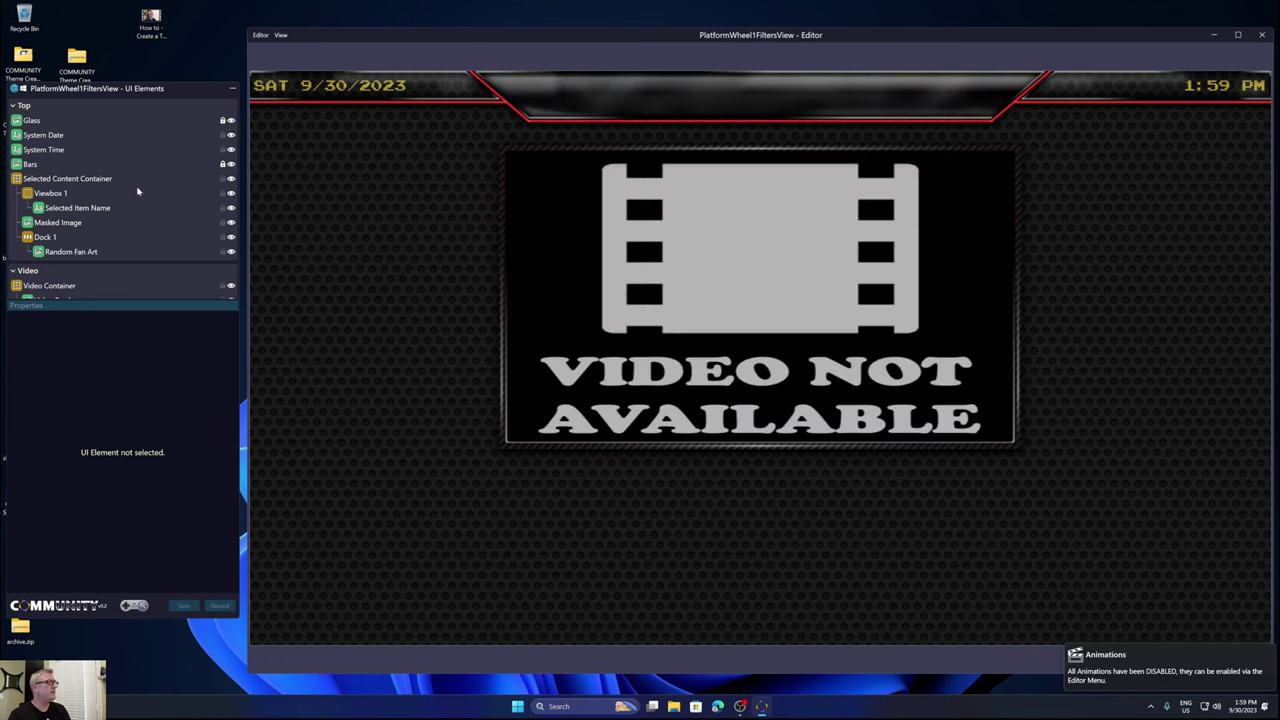
pyautogui.rightClick(55, 137)
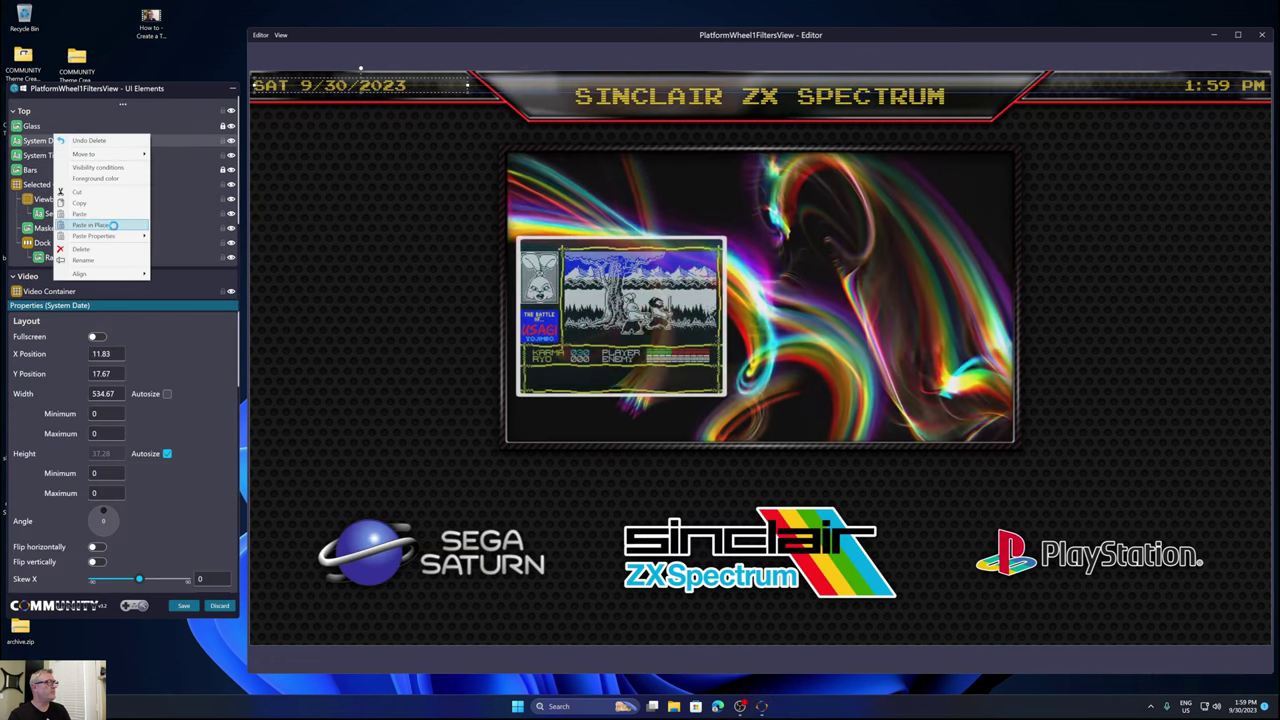
pyautogui.click(75, 141)
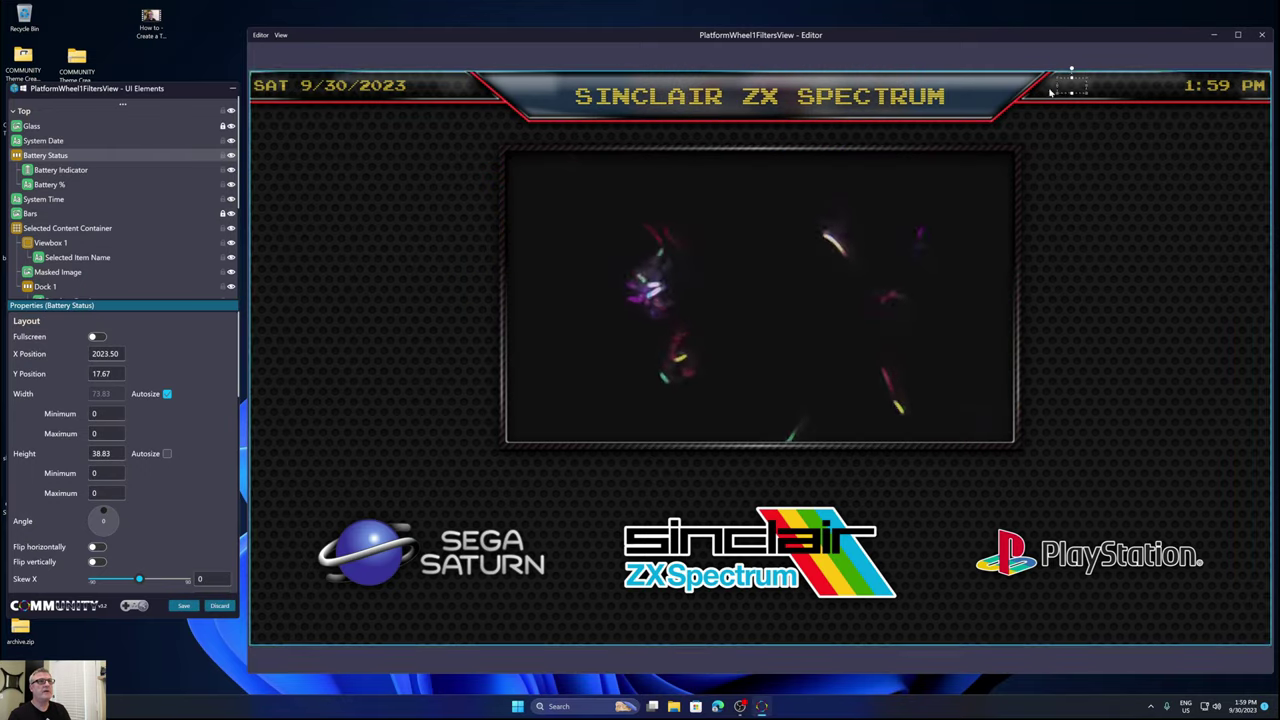
pyautogui.click(184, 605)
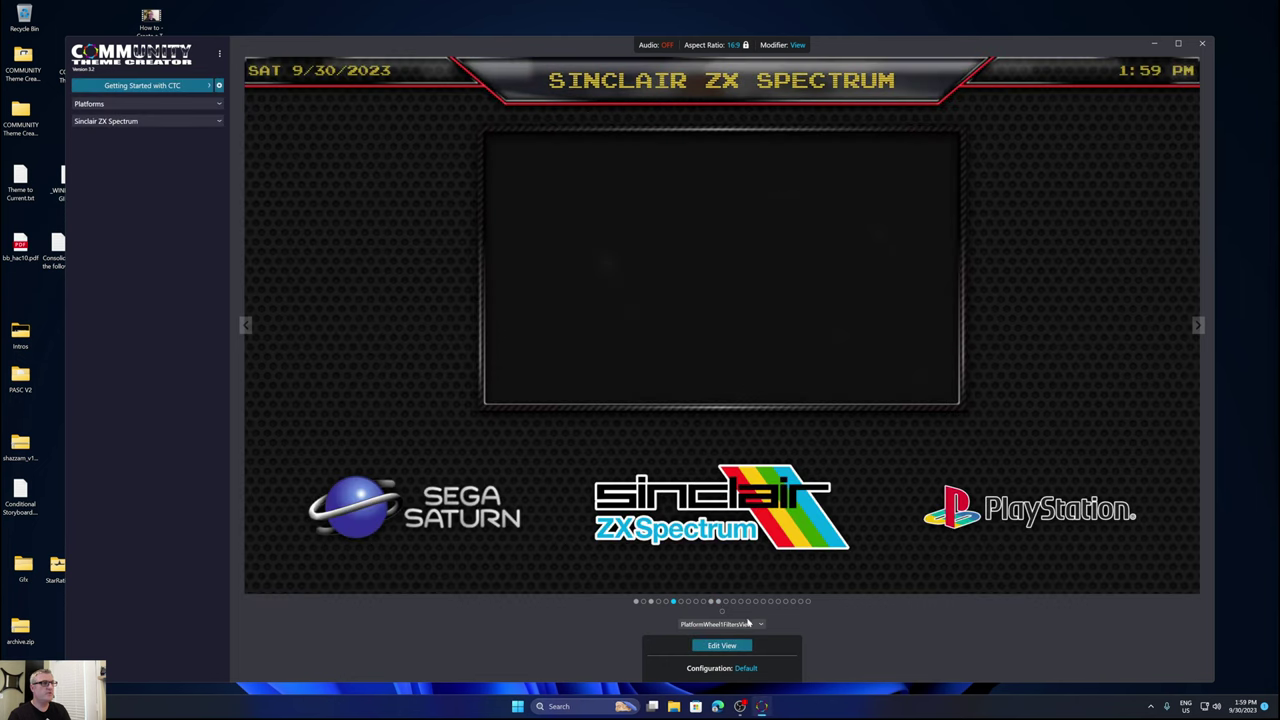
# Reopen PlatformWheel1FiltersView to confirm Battery Status was saved, then close it.
pyautogui.click(716, 650)
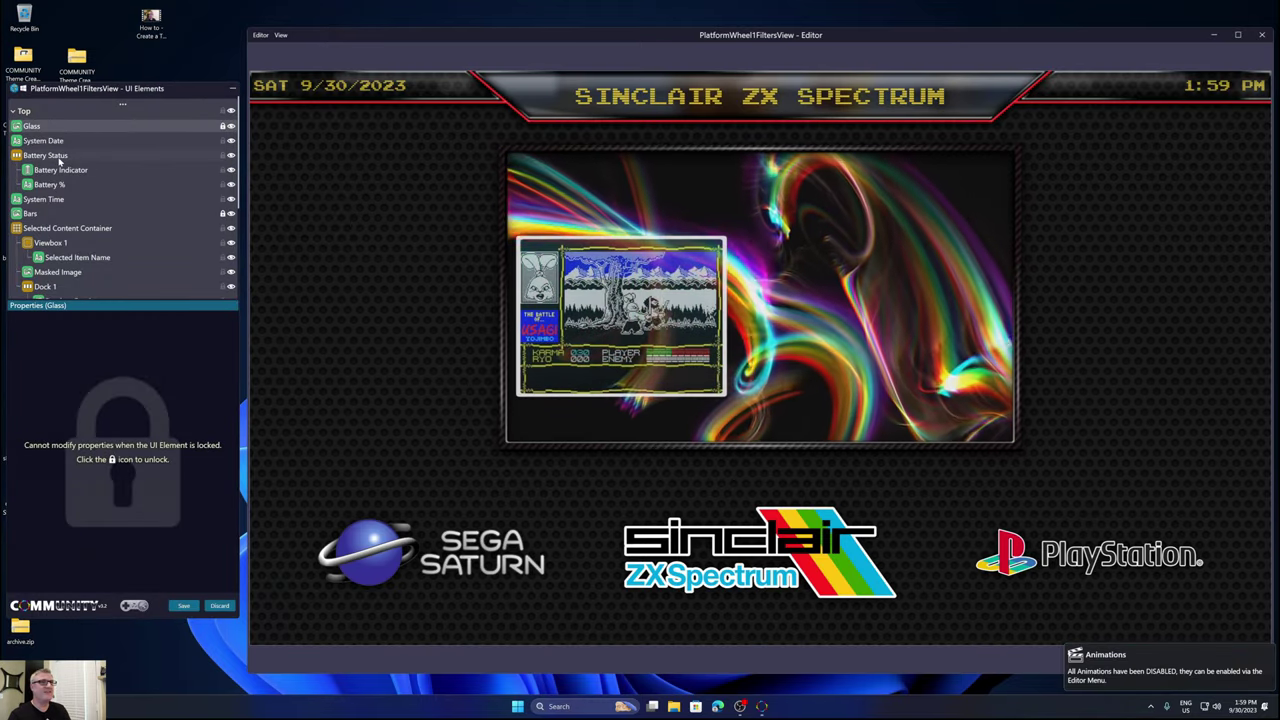
pyautogui.click(50, 156)
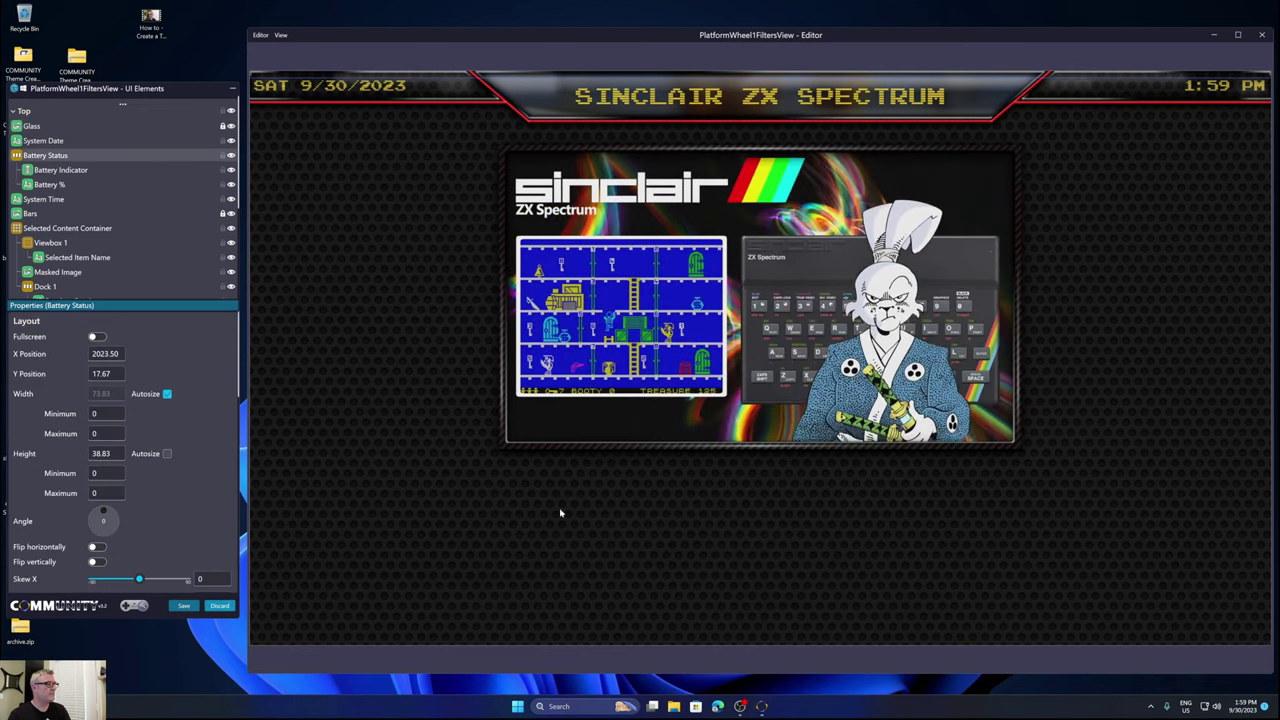
pyautogui.press('Escape')
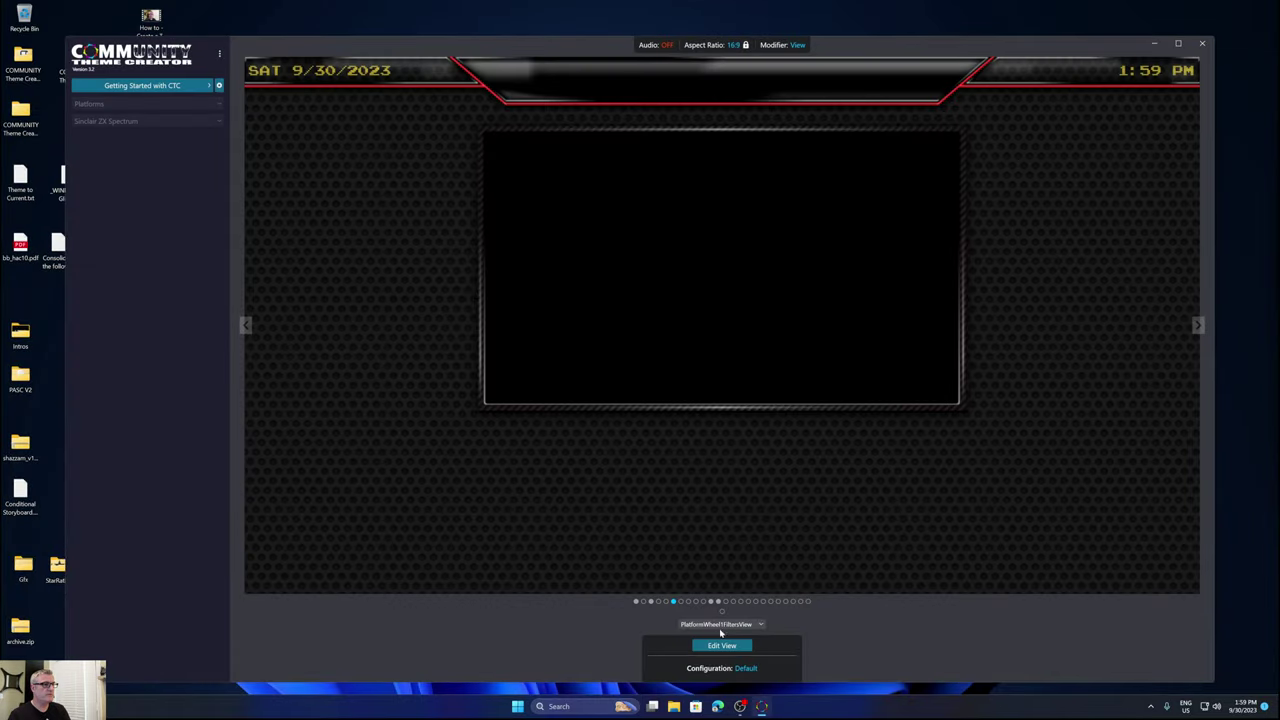
# In TextFiltersView, delete the old Battery Indicator, paste the Battery Status dock via System Date, and save.
pyautogui.click(711, 601)
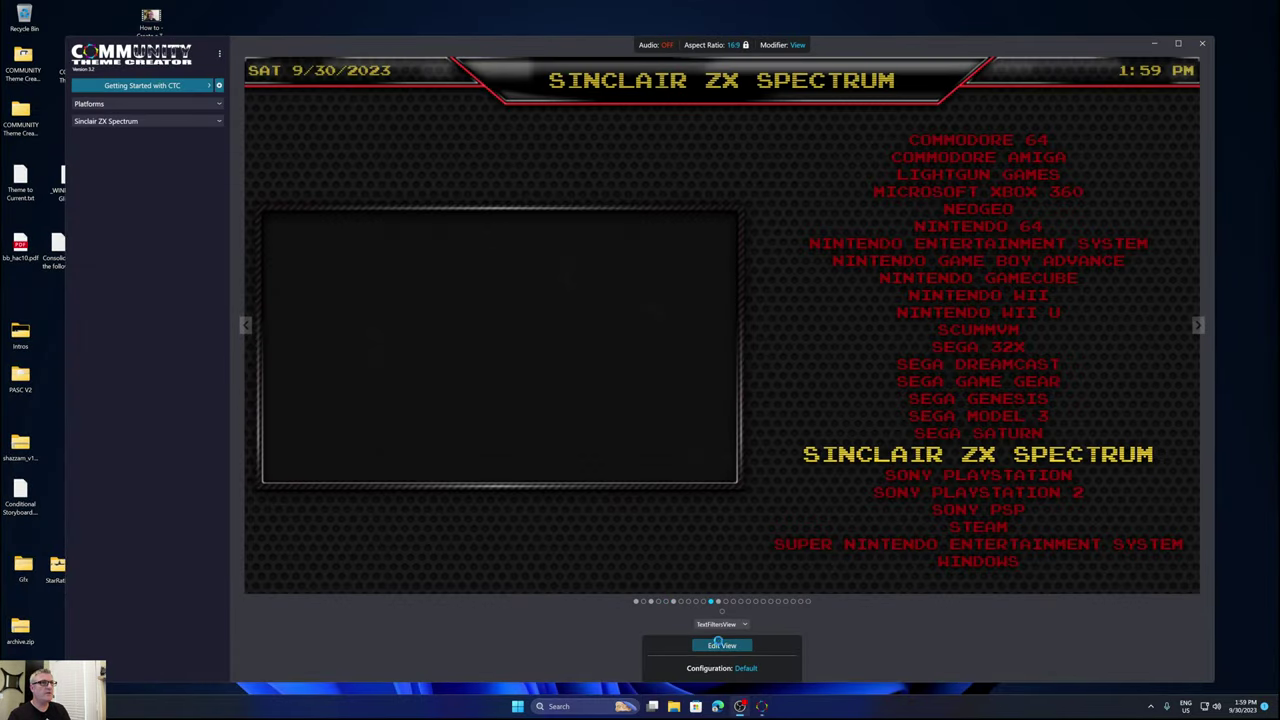
pyautogui.click(720, 645)
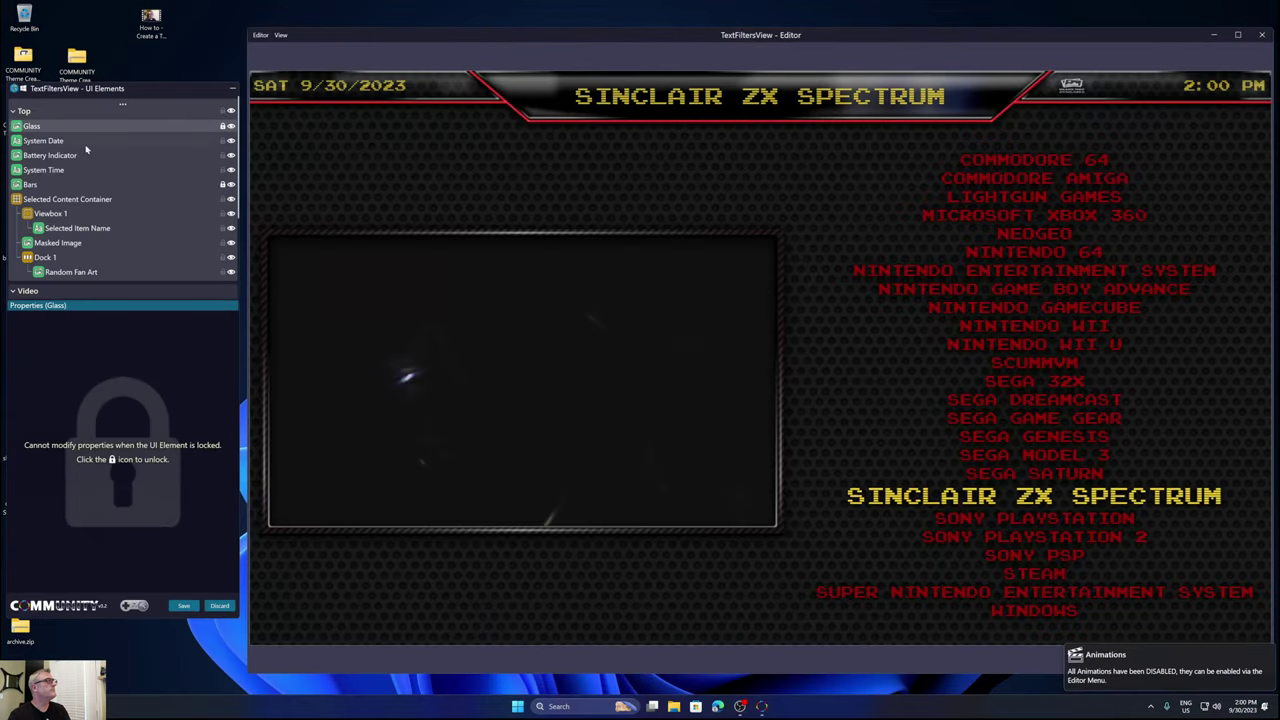
pyautogui.click(55, 155)
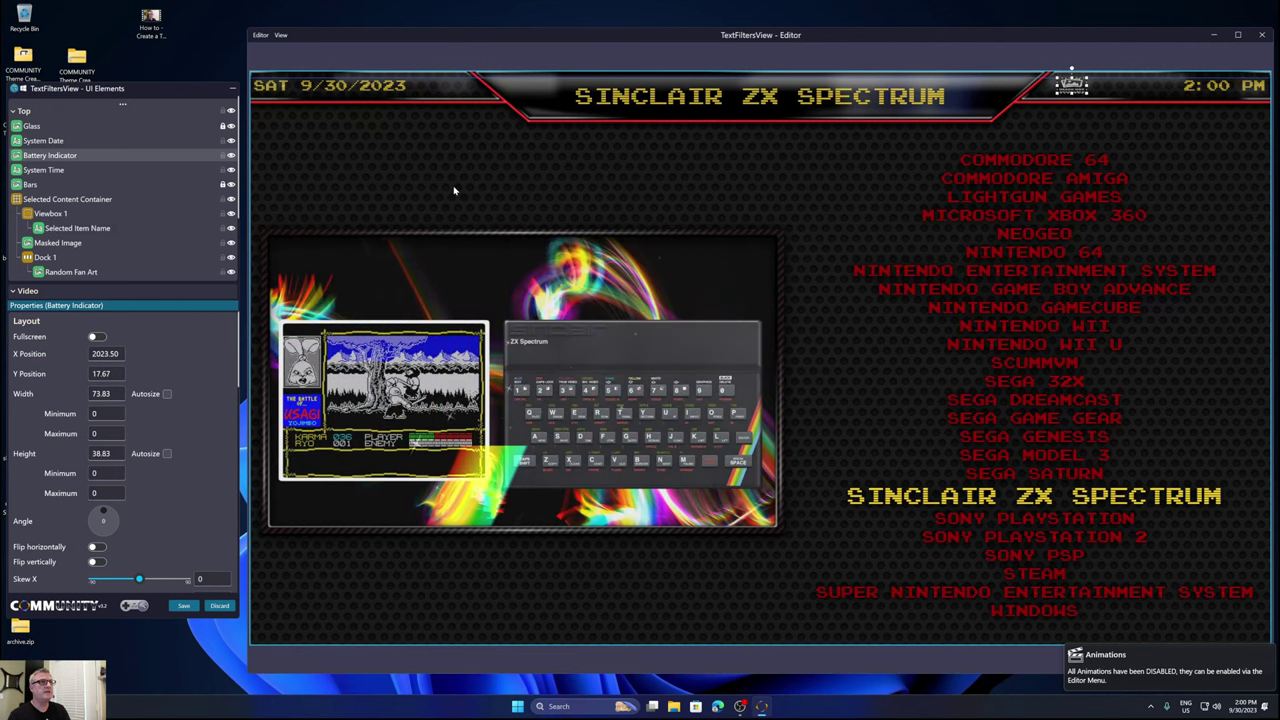
pyautogui.press('Delete')
pyautogui.click(41, 143)
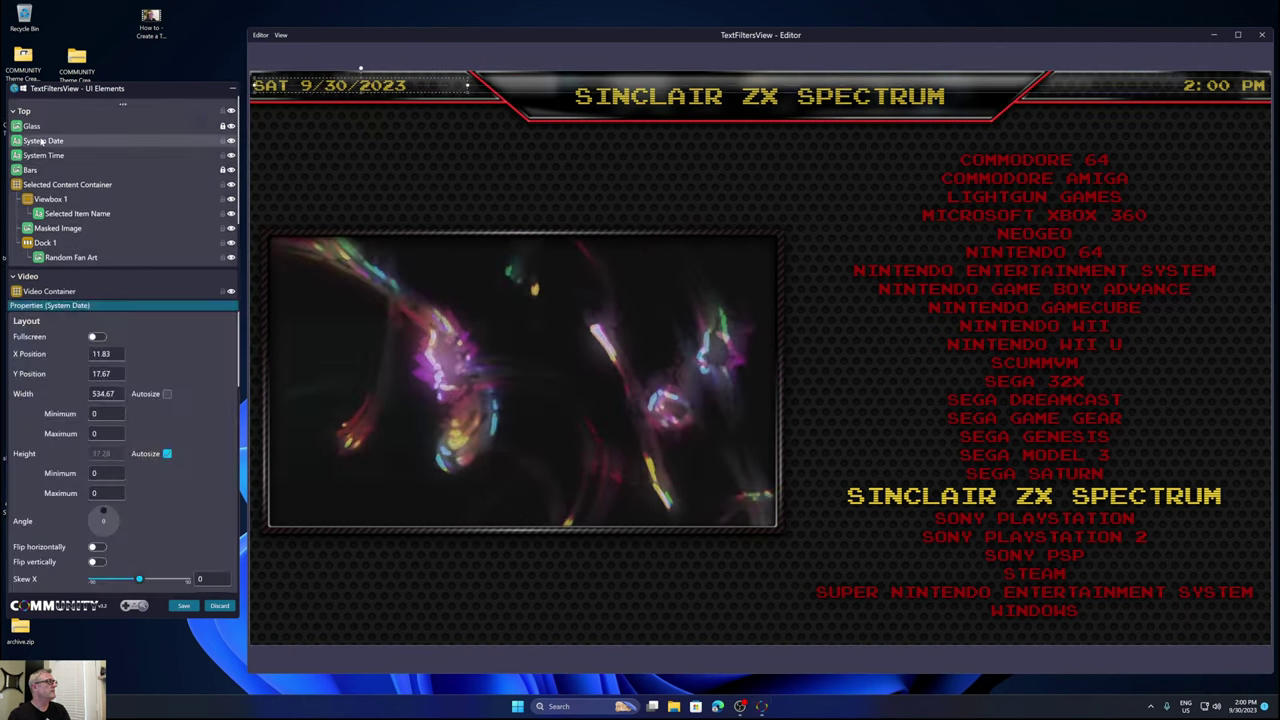
pyautogui.rightClick(41, 143)
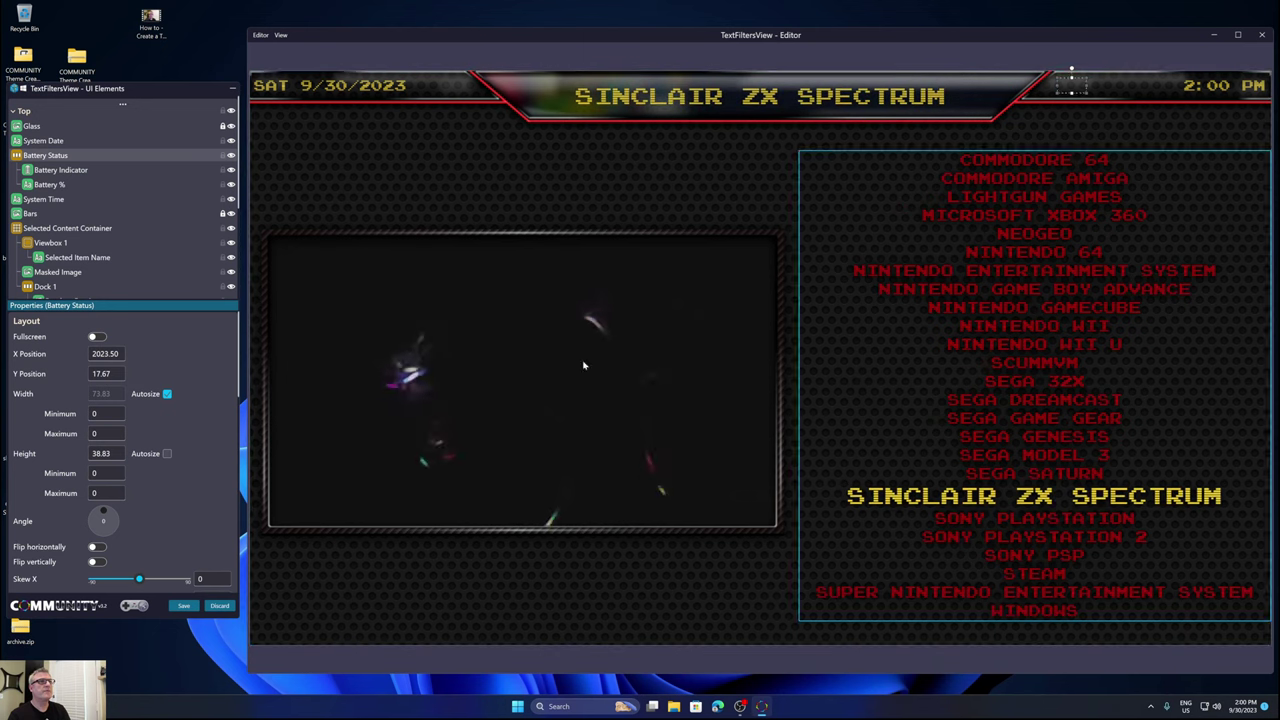
pyautogui.click(183, 605)
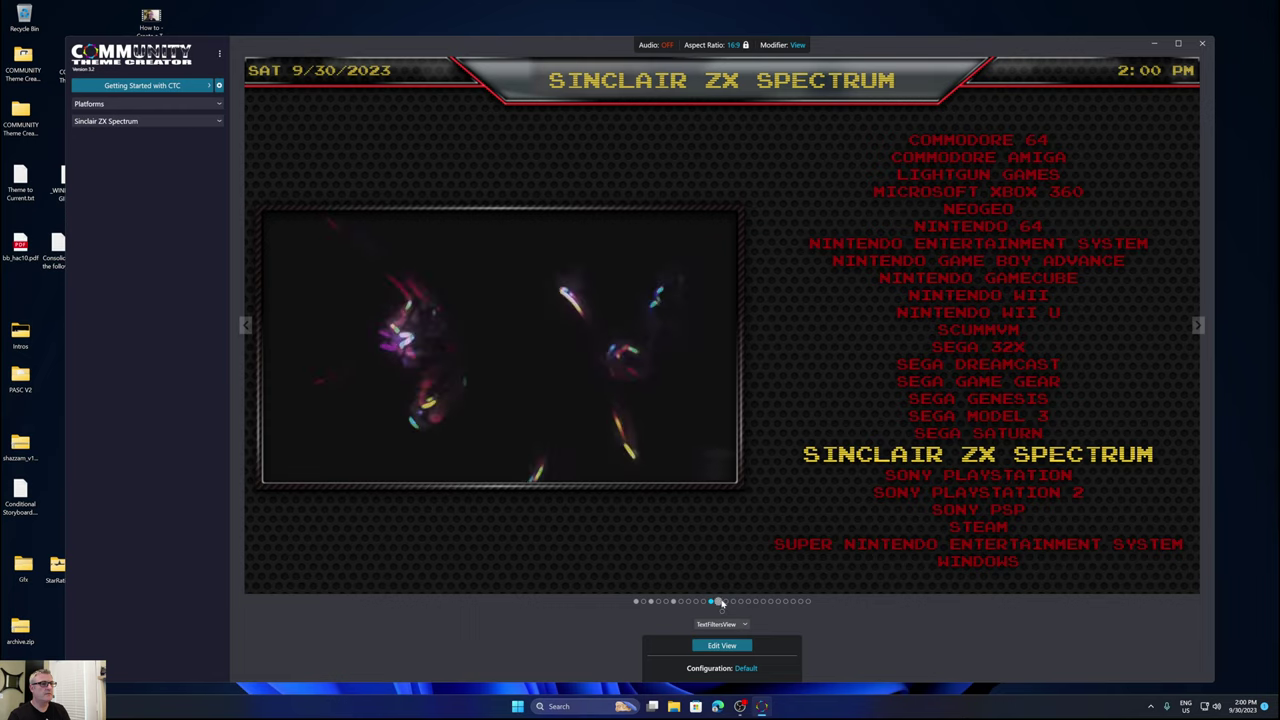
# Open TextGamesView for editing and delete its old Battery Indicator element.
pyautogui.click(718, 601)
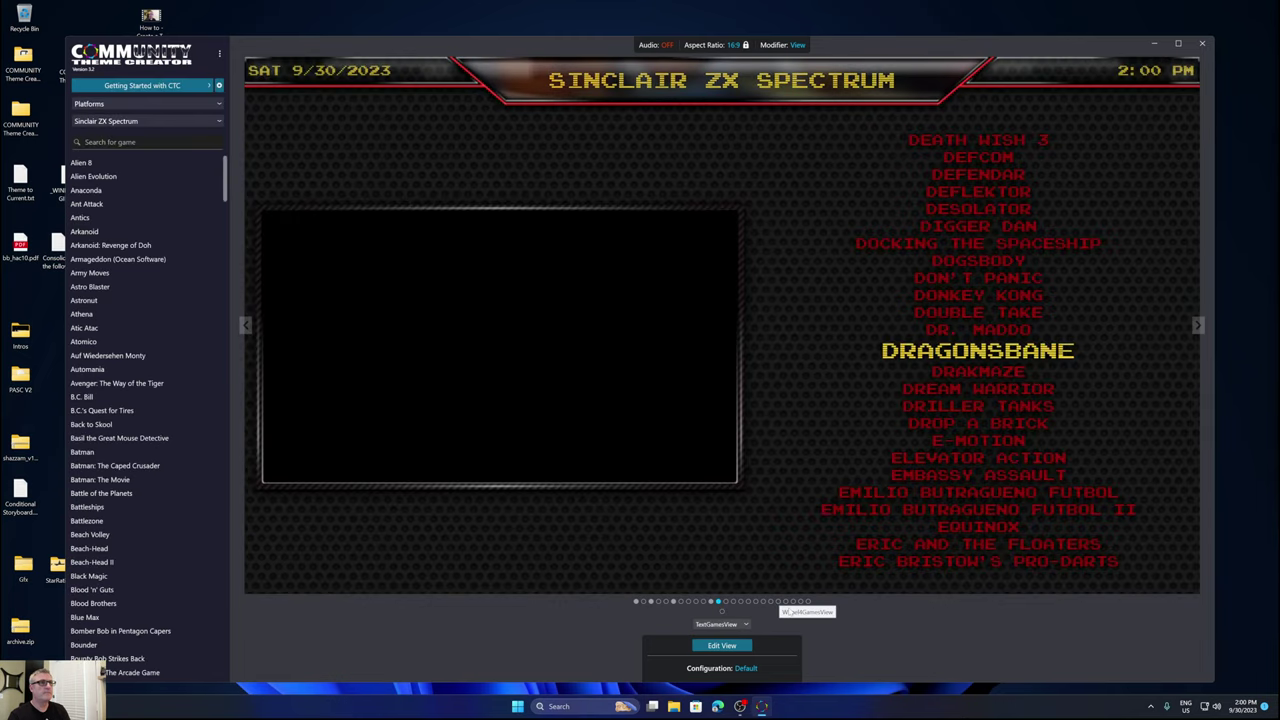
pyautogui.click(712, 645)
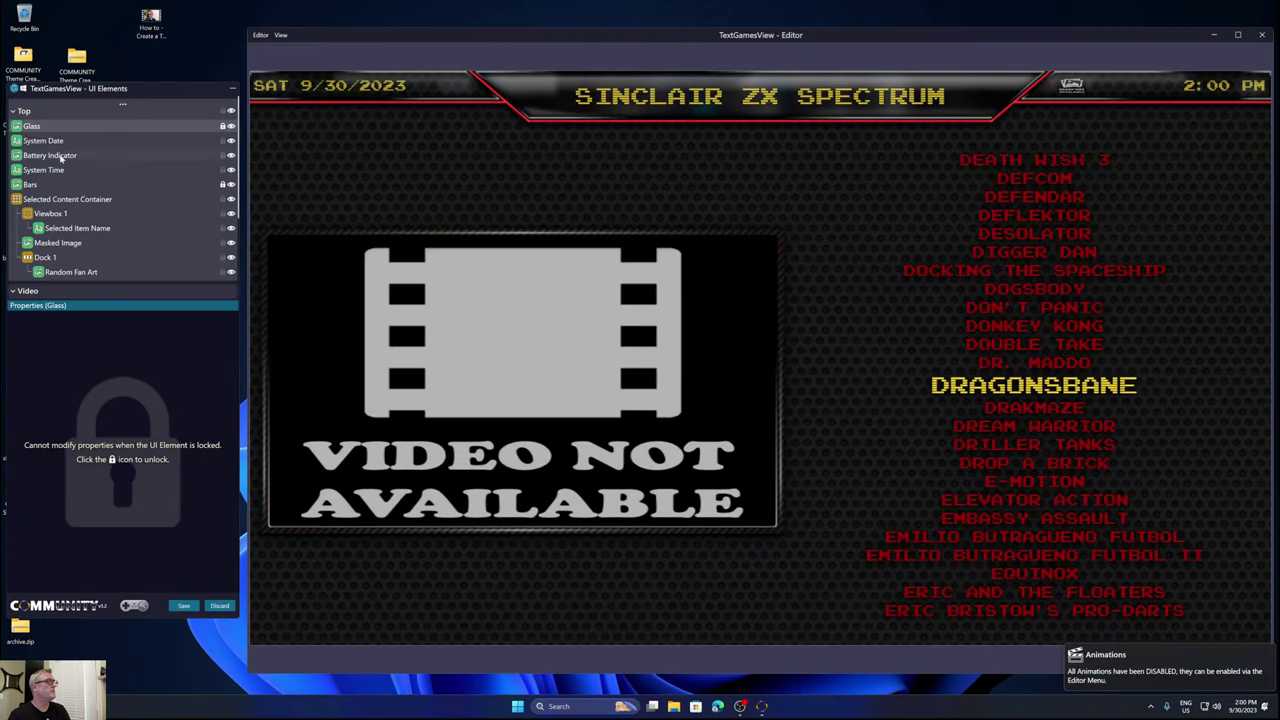
pyautogui.click(58, 156)
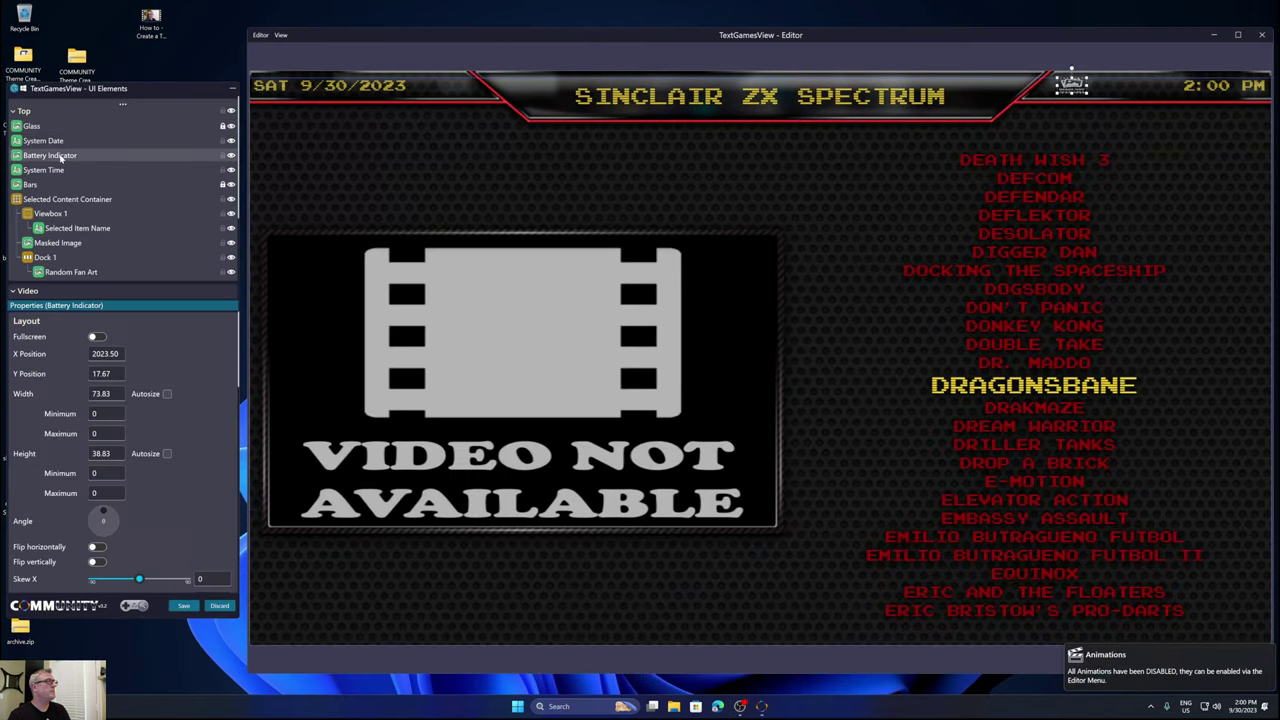
pyautogui.click(474, 189)
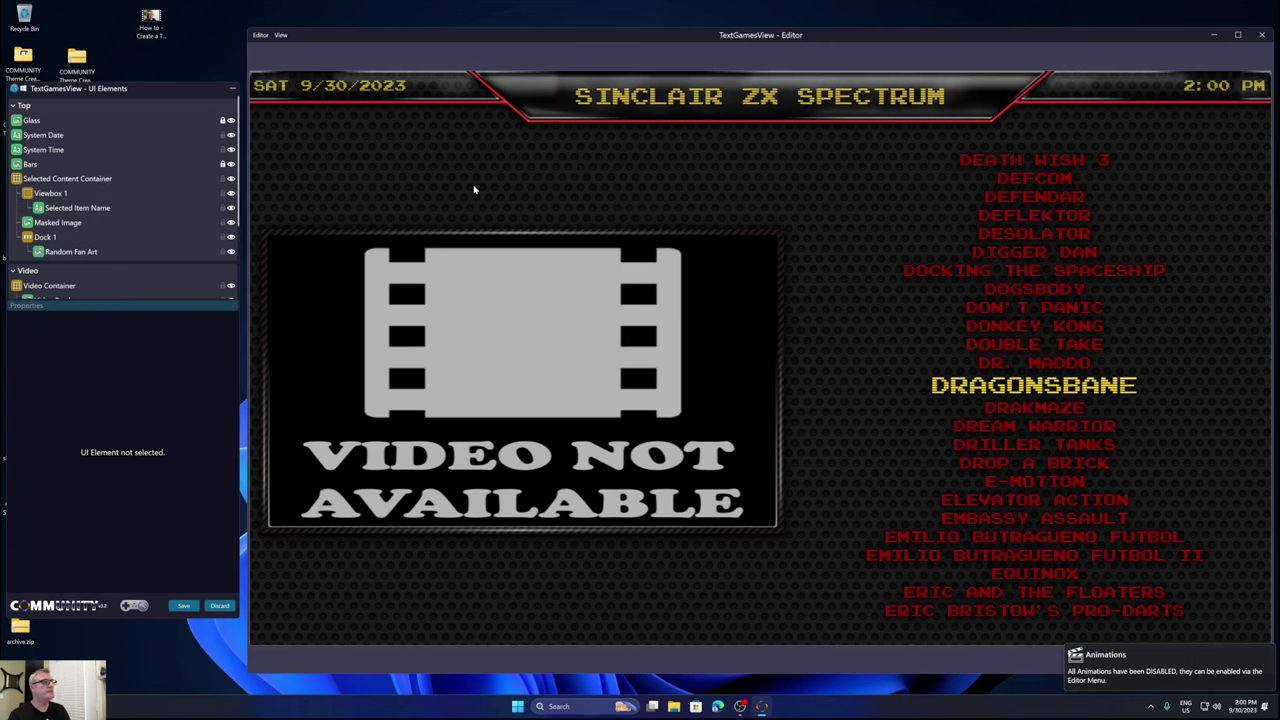
# Paste the Battery Status dock in place at System Date and save TextGamesView.
pyautogui.rightClick(58, 137)
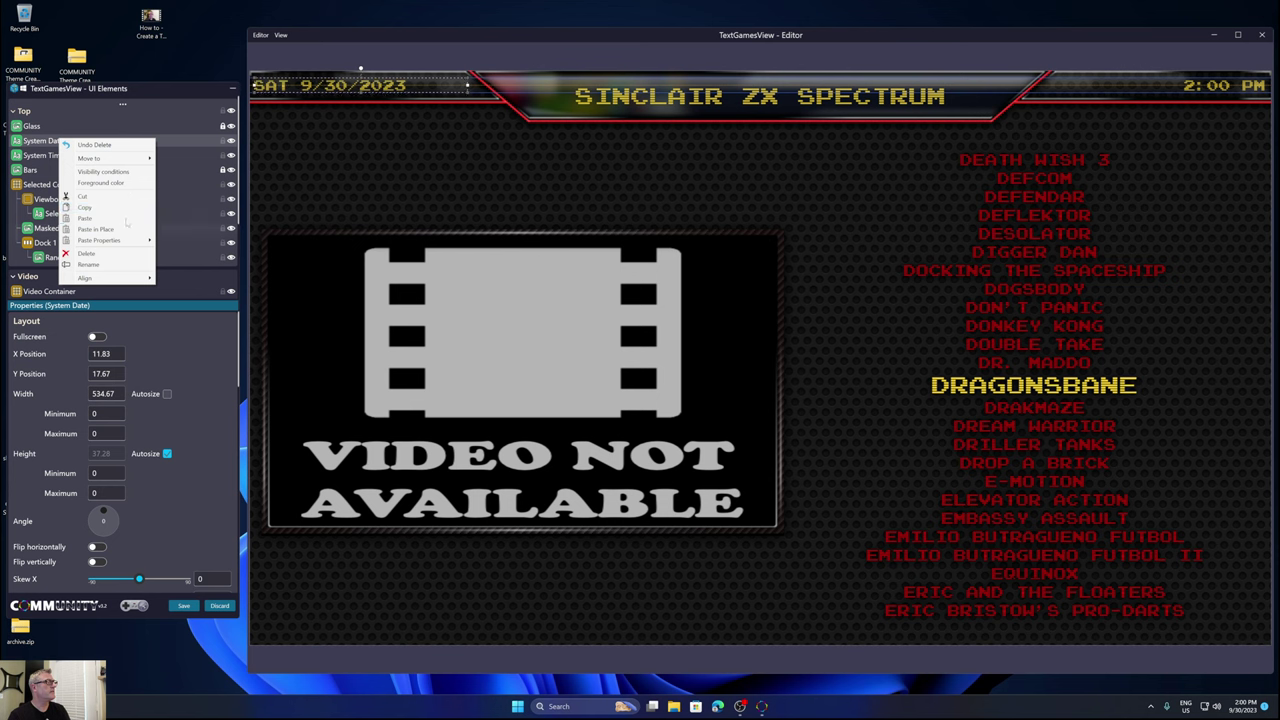
pyautogui.click(114, 228)
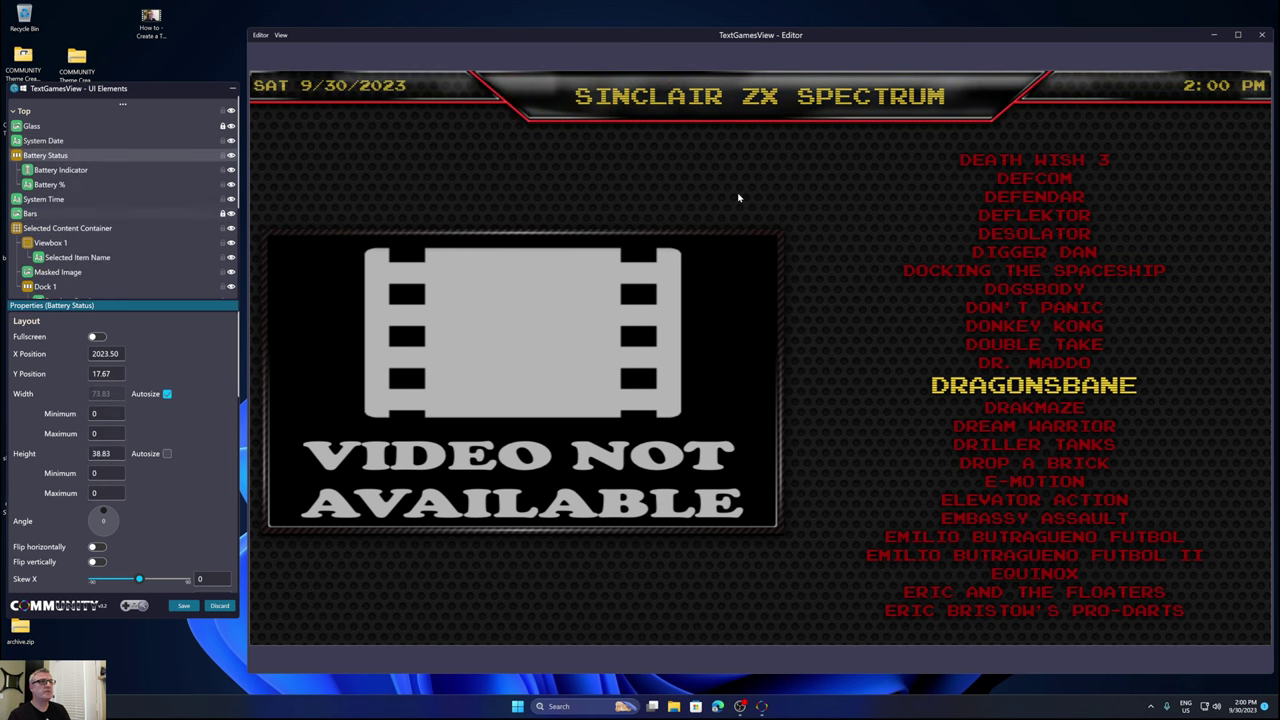
pyautogui.click(184, 606)
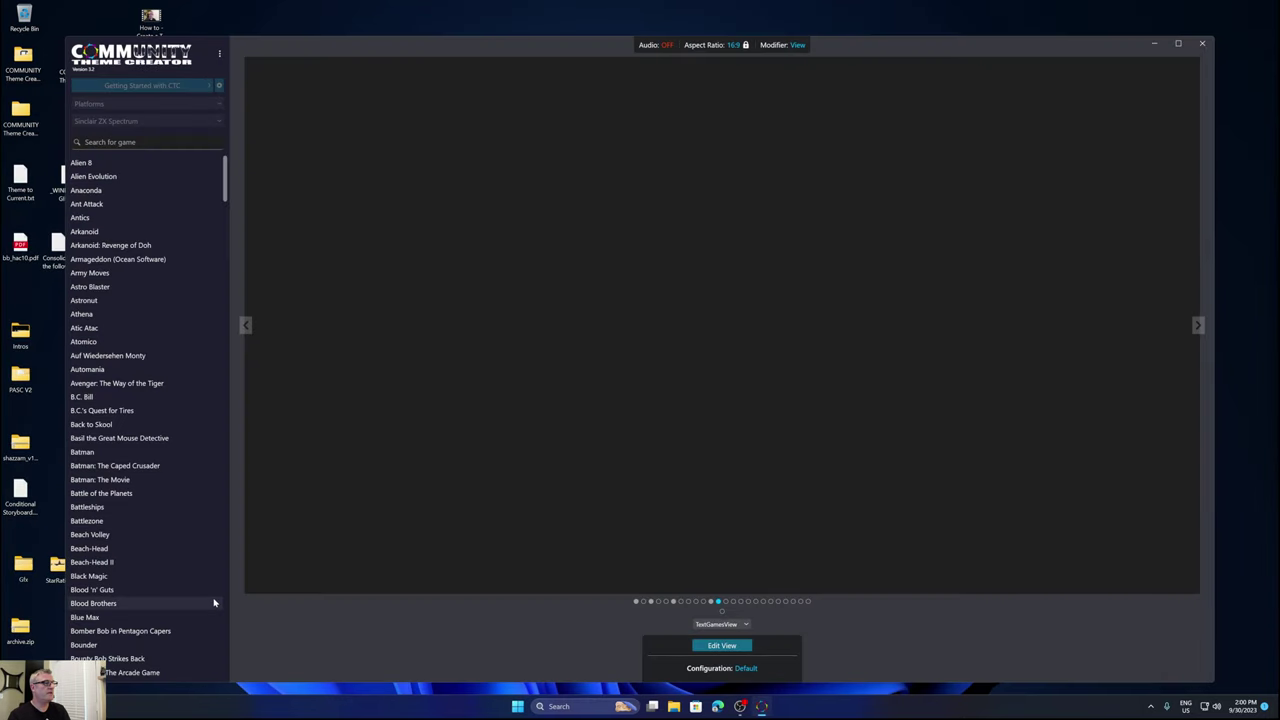